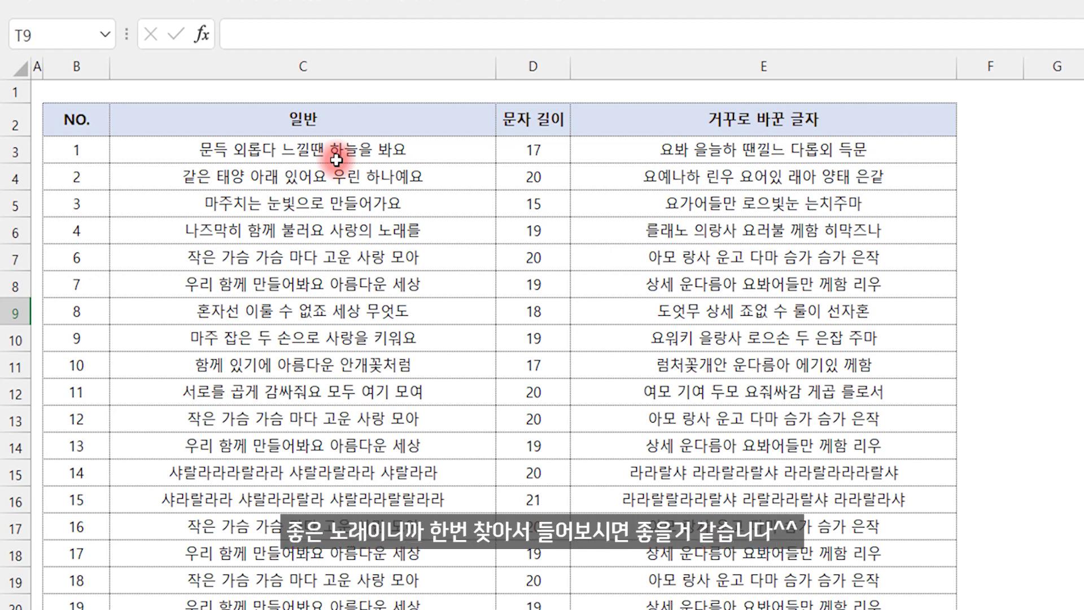
pyautogui.click(753, 161)
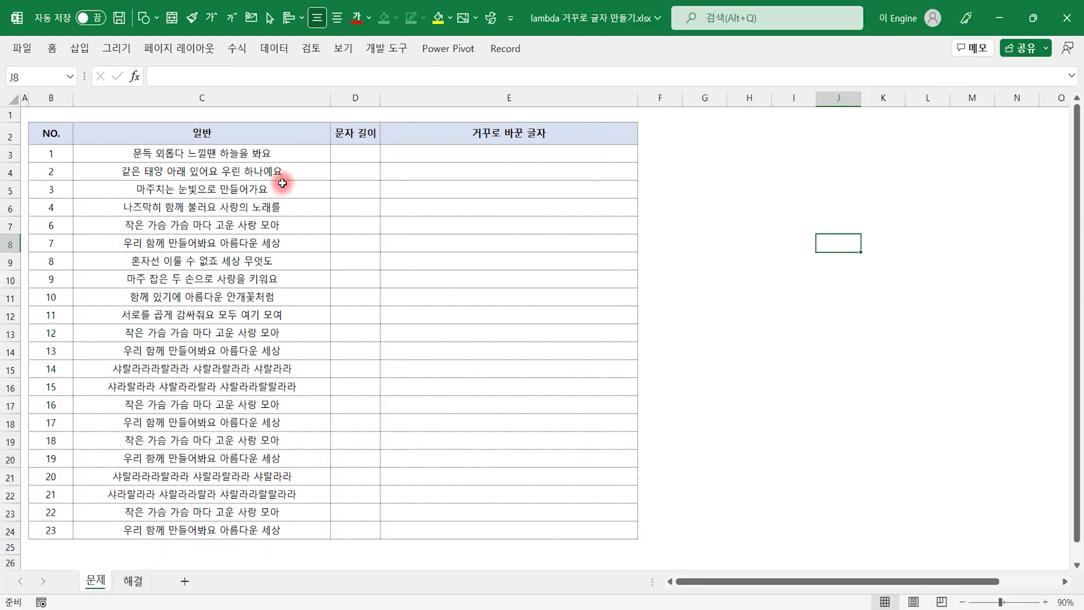
# Enter =LEN(C3) in cell D3 to calculate the character length of the first sentence
pyautogui.click(371, 152)
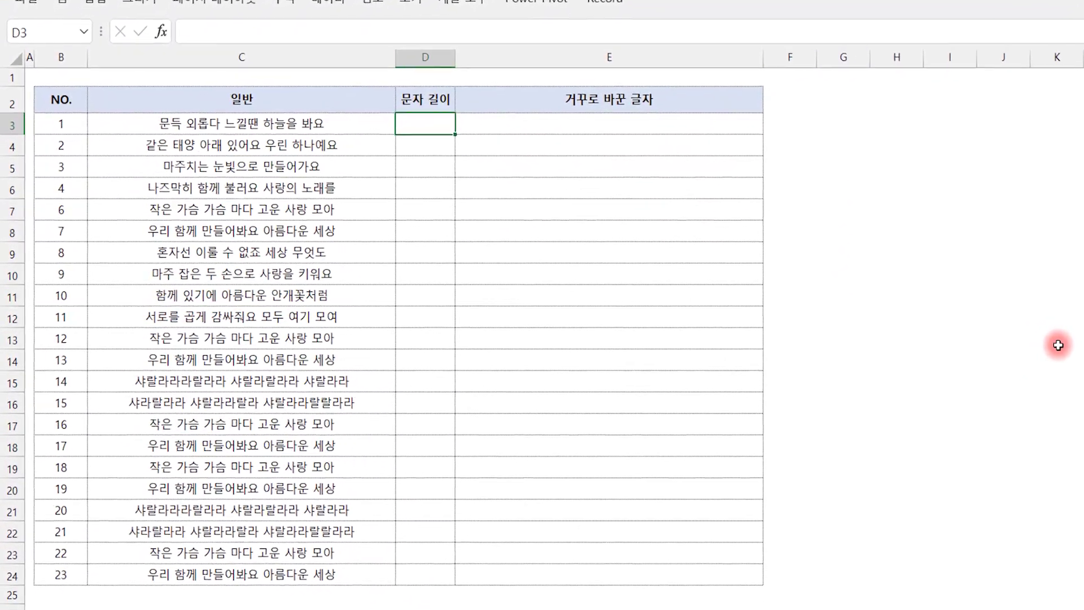
pyautogui.write('=LEN')
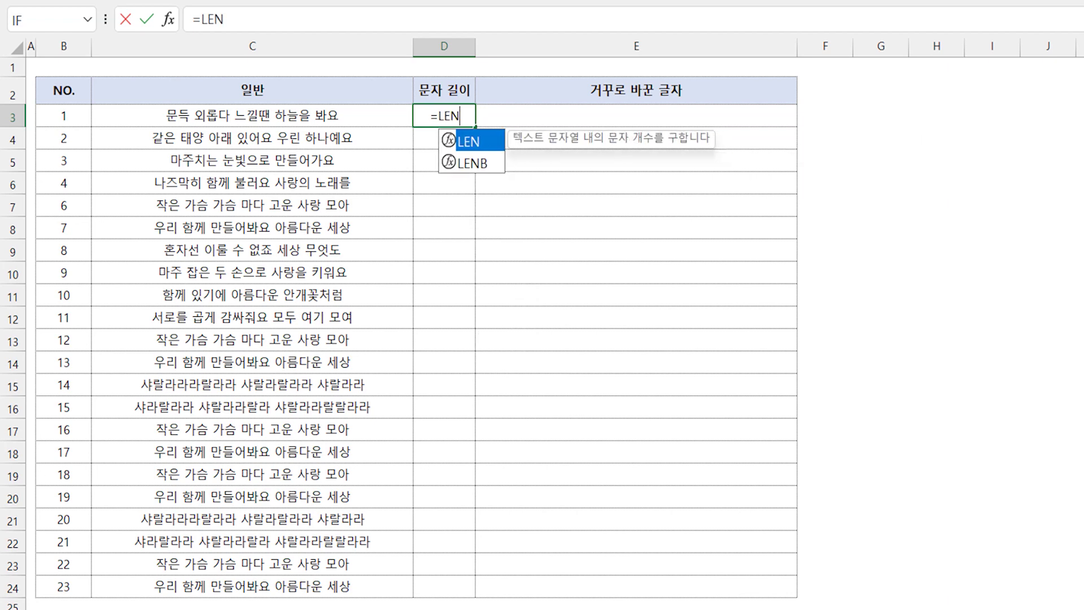
pyautogui.write('(')
pyautogui.click(252, 116)
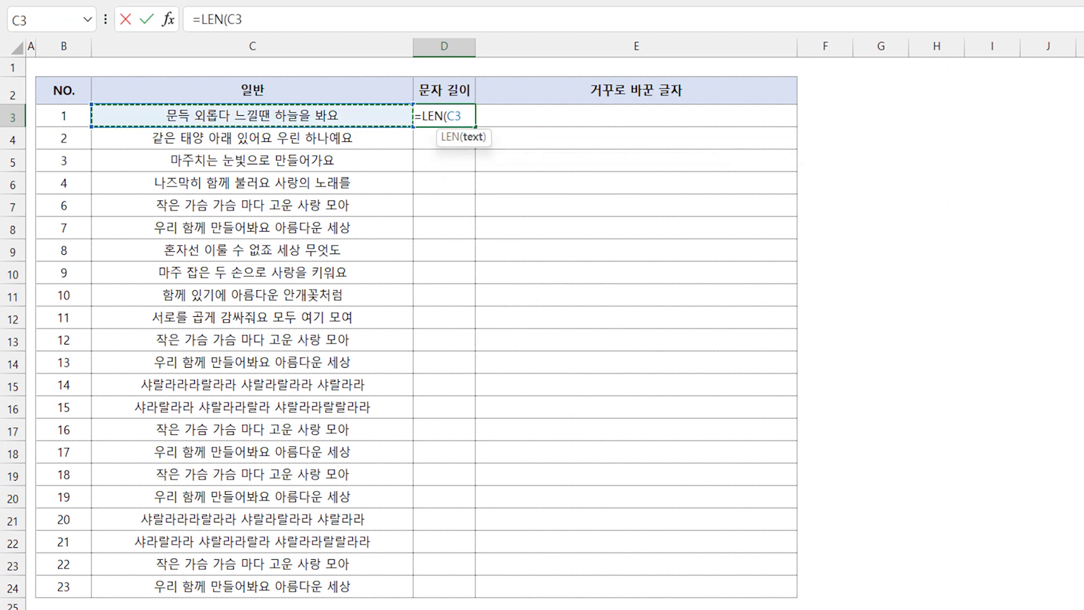
pyautogui.write(')')
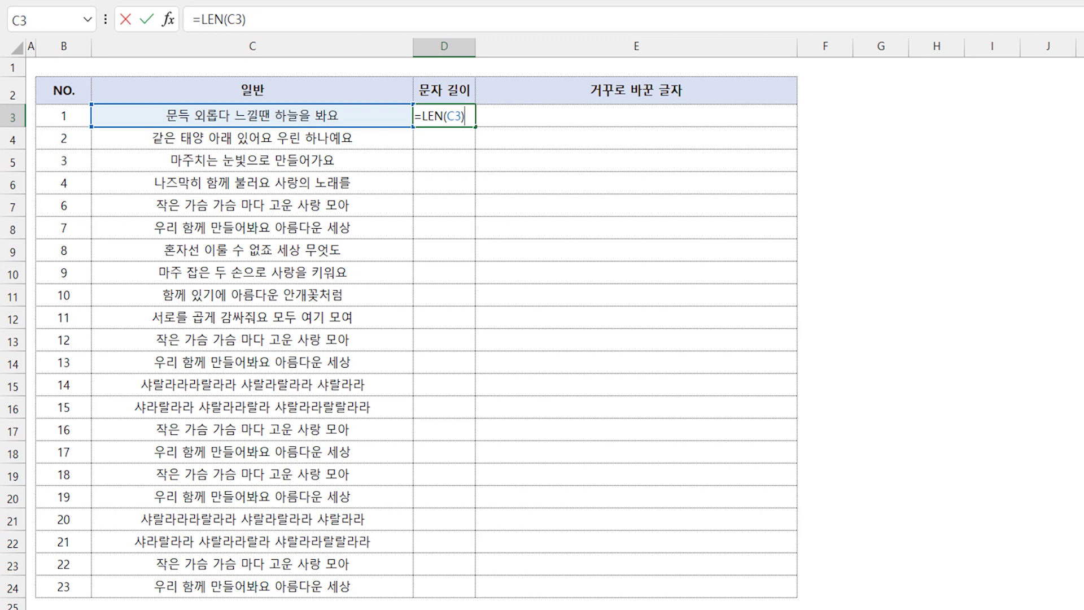
pyautogui.press('Return')
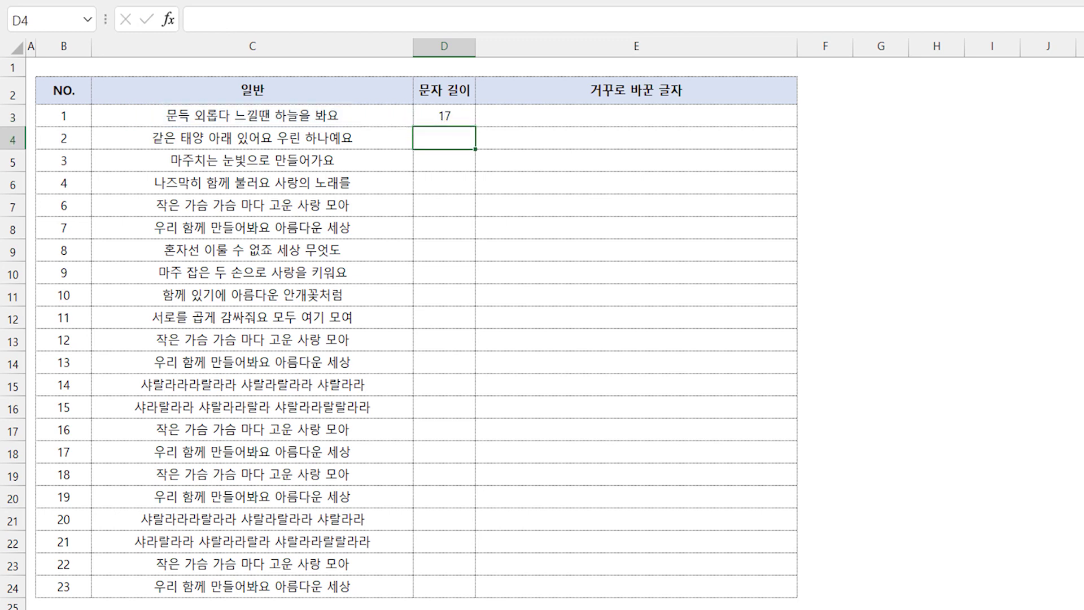
# Fill the LEN formula from D3 down to D24 and check the copied formulas in D4 and D22
pyautogui.click(440, 113)
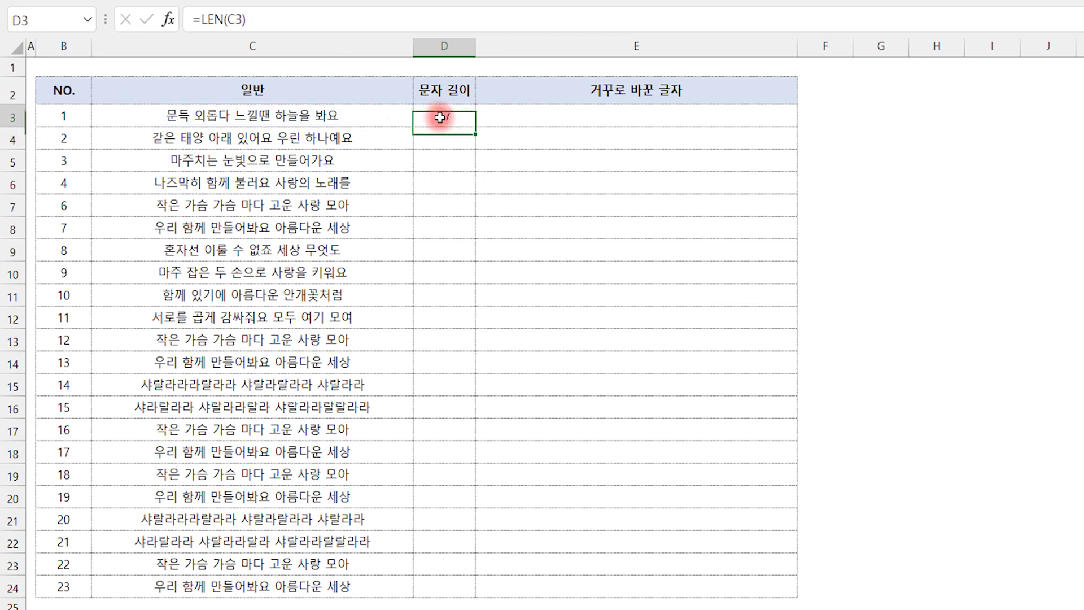
pyautogui.doubleClick(477, 123)
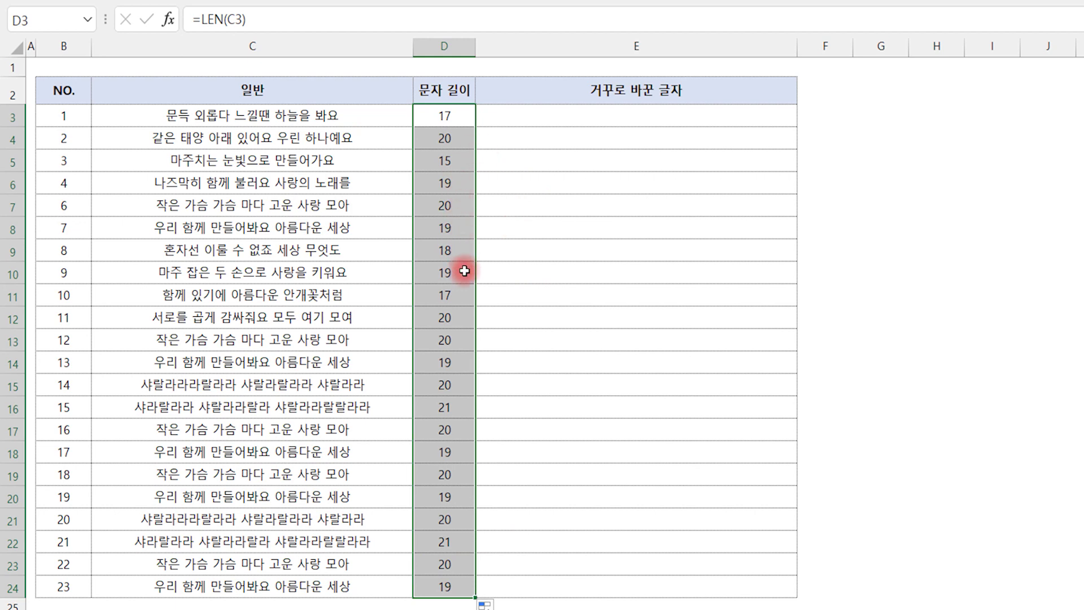
pyautogui.click(459, 135)
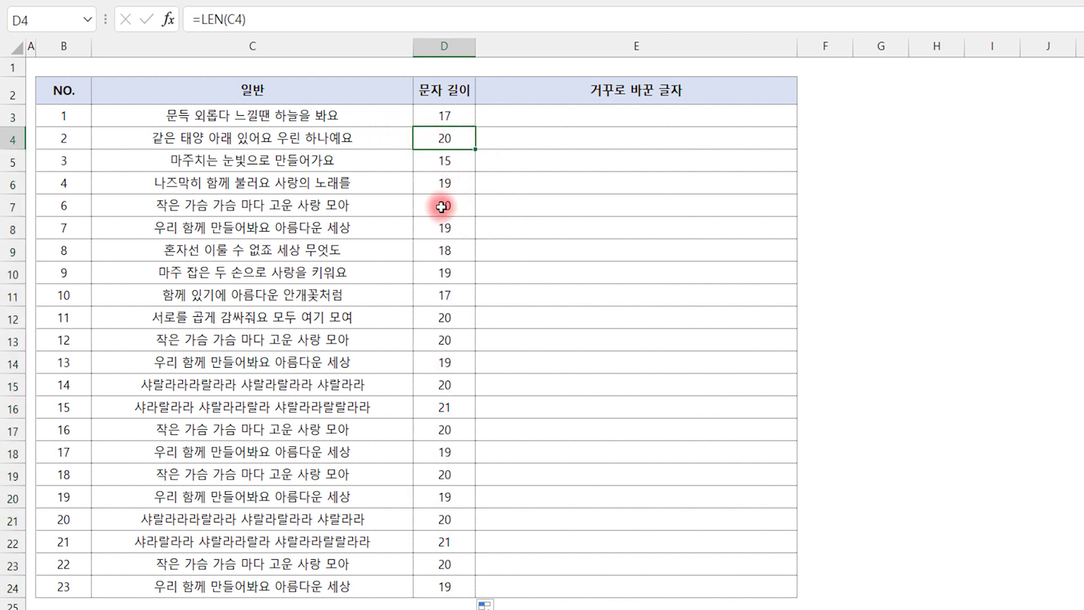
pyautogui.click(462, 538)
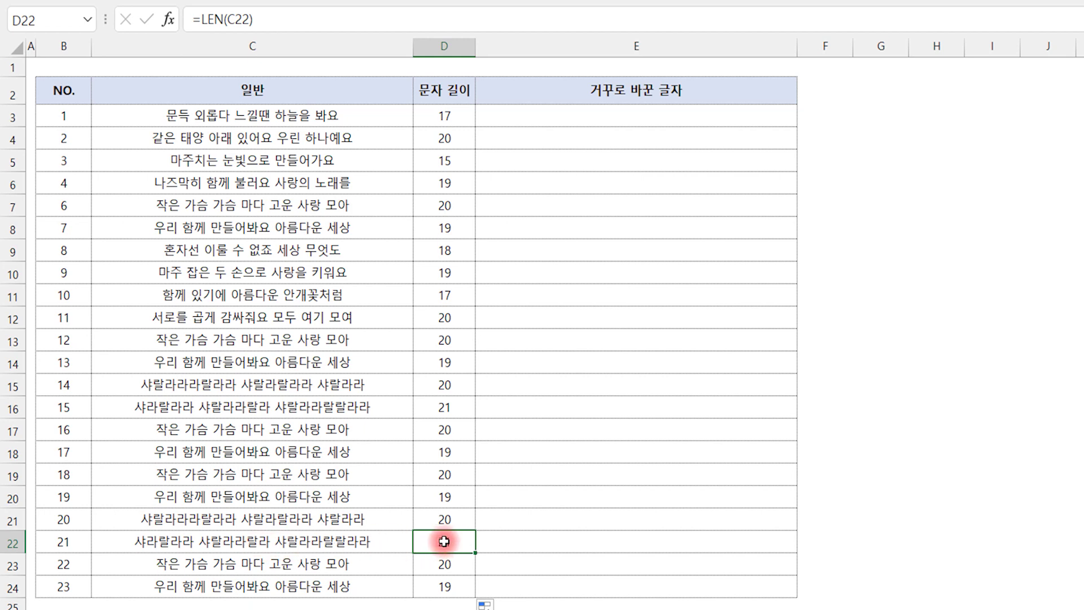
# Enter the sample text 감사합니다 in cell G3
pyautogui.click(899, 115)
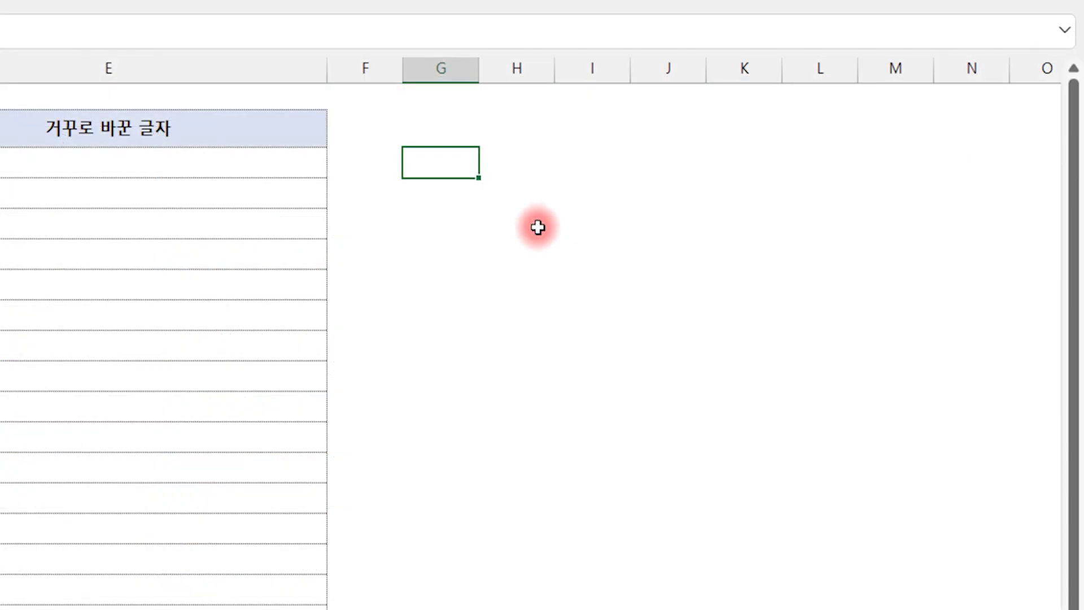
pyautogui.write('감사합니')
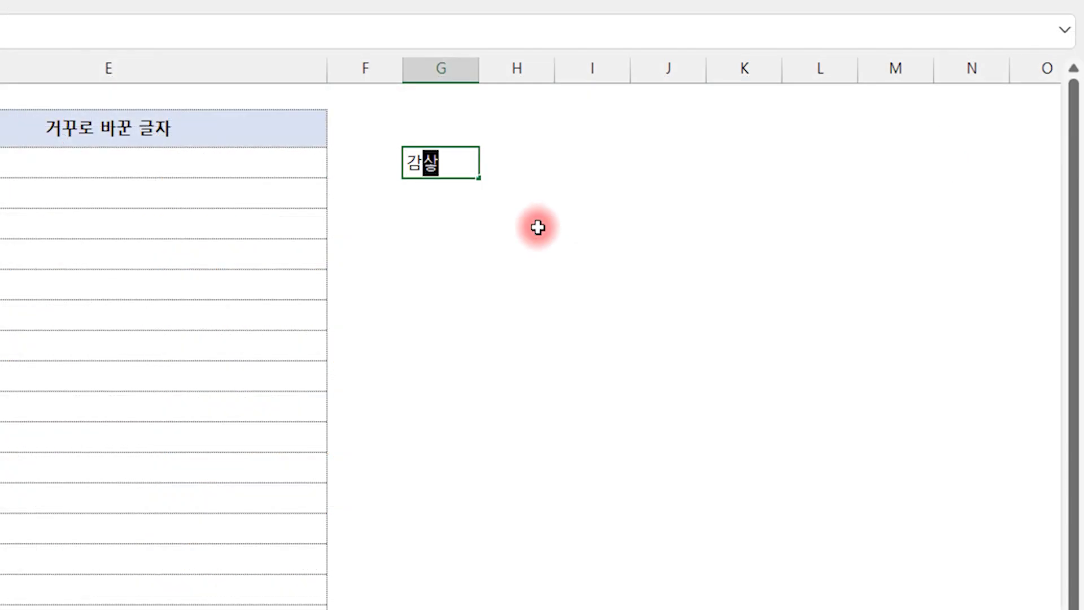
pyautogui.write('다')
pyautogui.press('Return')
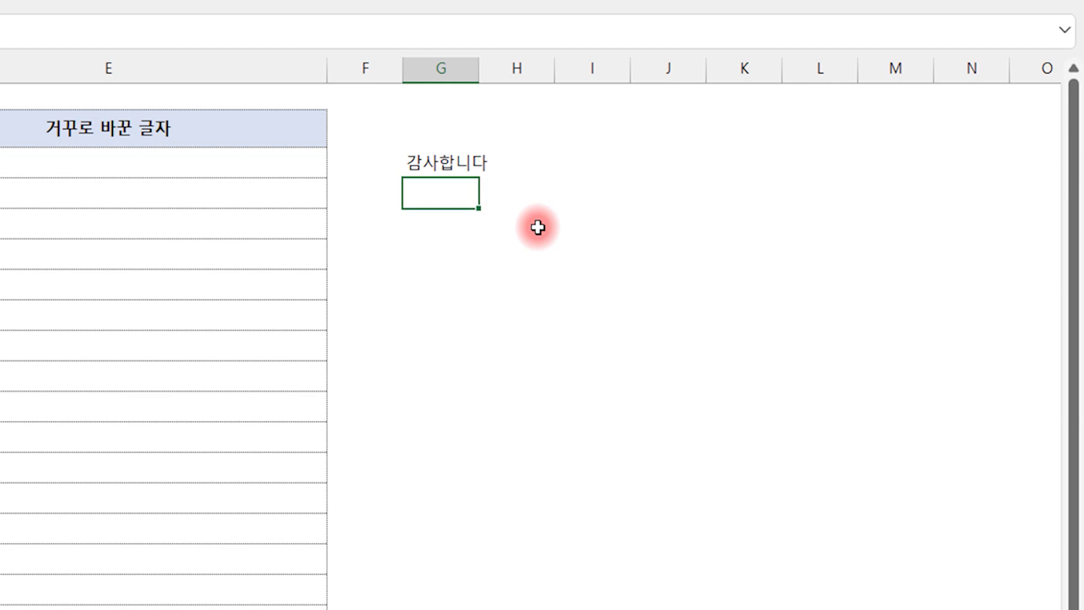
# Enter =MID(G3,LEN(G3),1) in cell G5 to extract the last character of the sample text
pyautogui.press('Down')
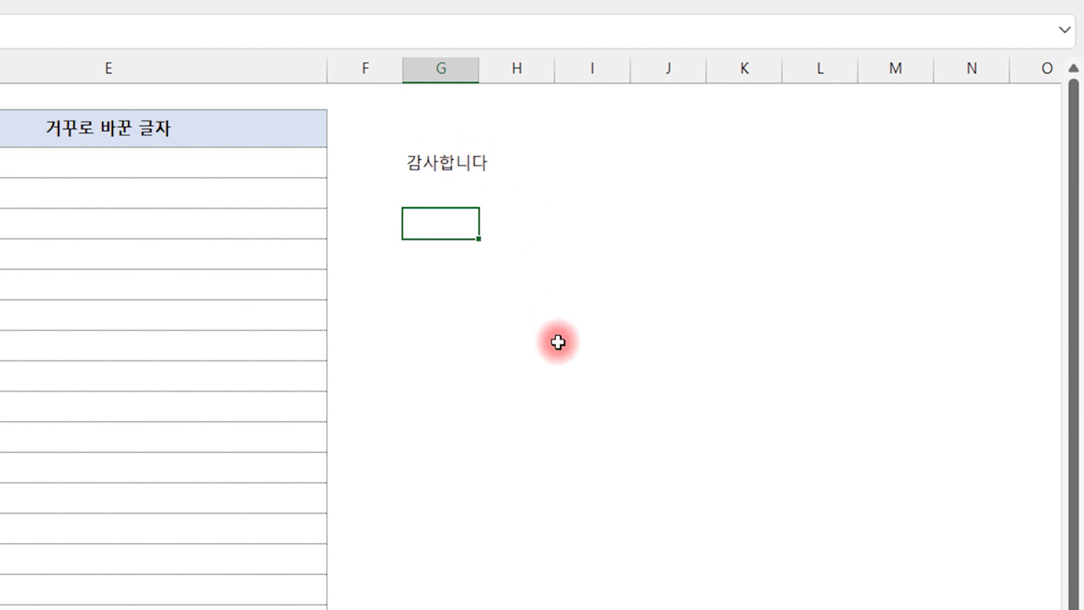
pyautogui.write('=MID(')
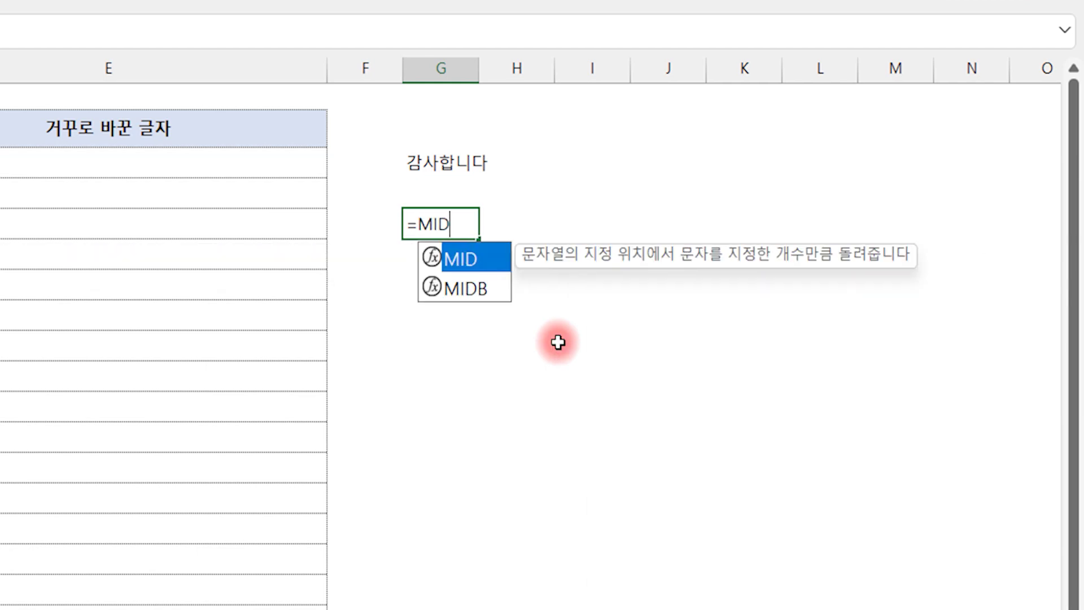
pyautogui.press('Up')
pyautogui.press('Up')
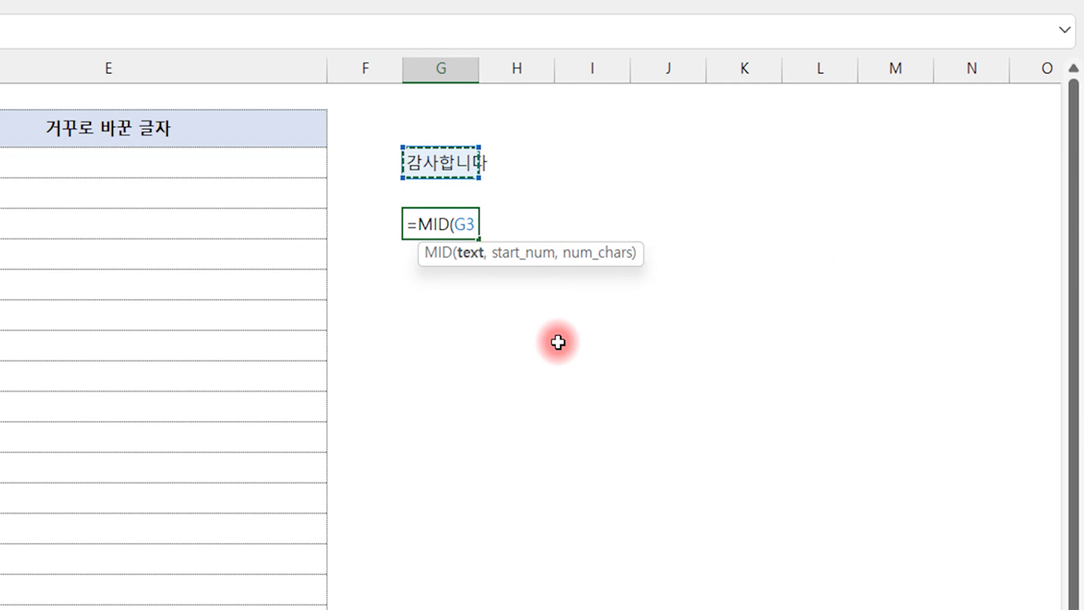
pyautogui.write(',')
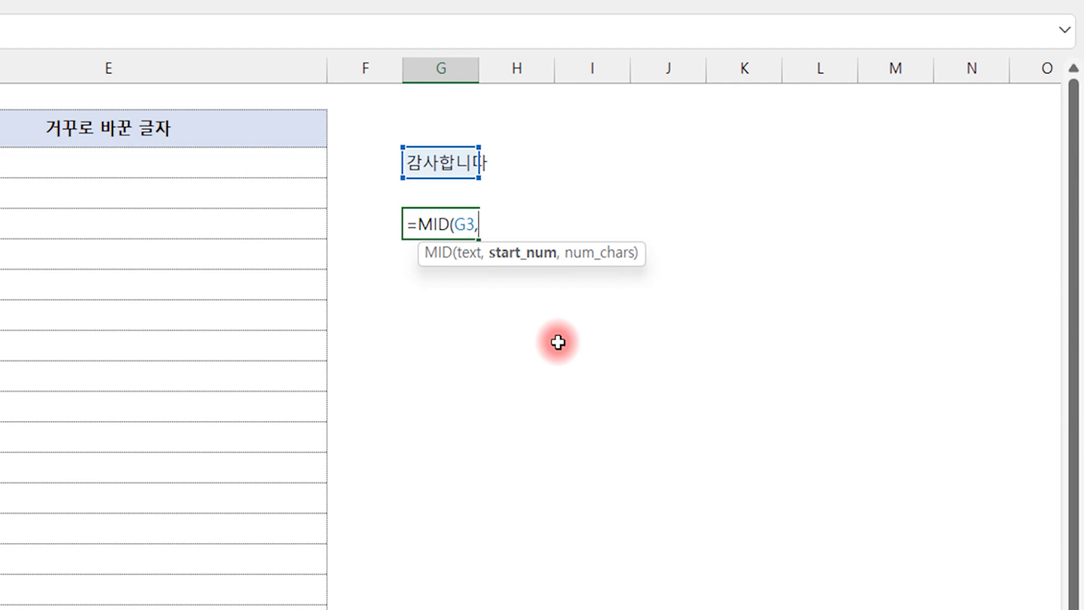
pyautogui.write('LEN(')
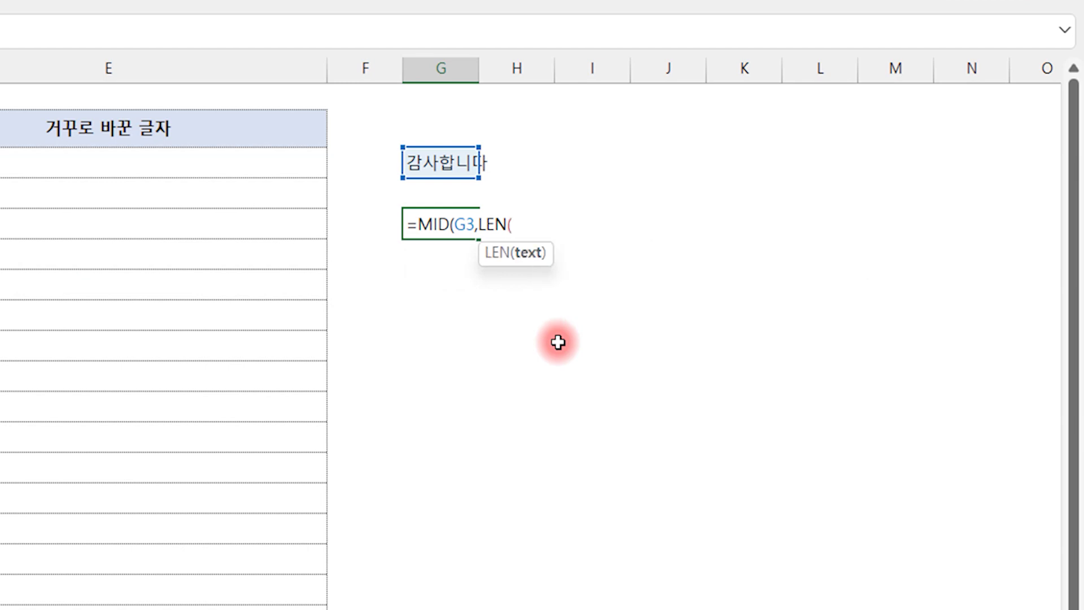
pyautogui.click(449, 164)
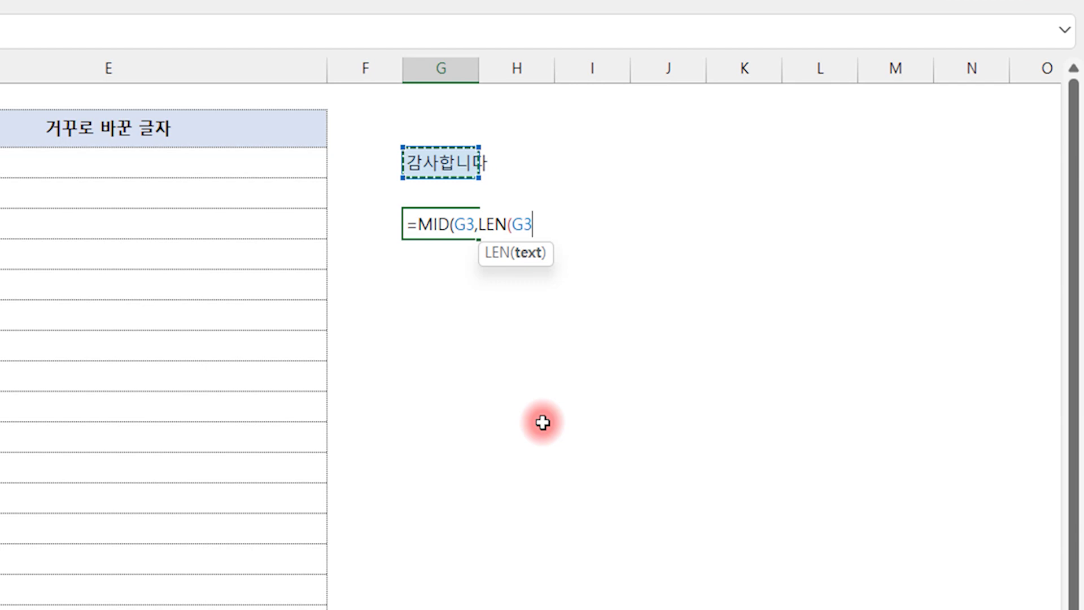
pyautogui.write(')')
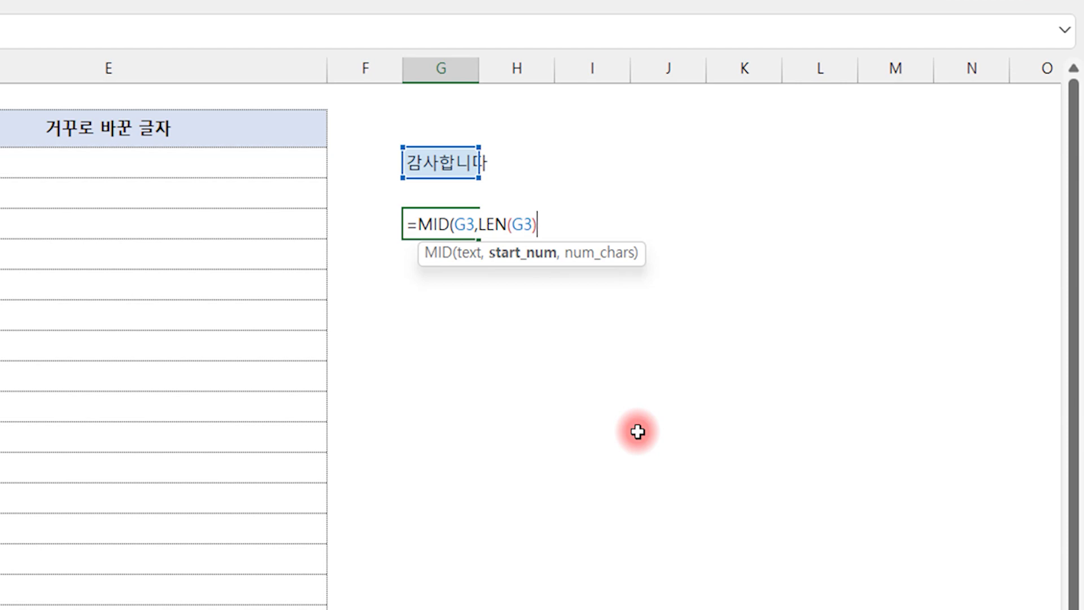
pyautogui.write(',')
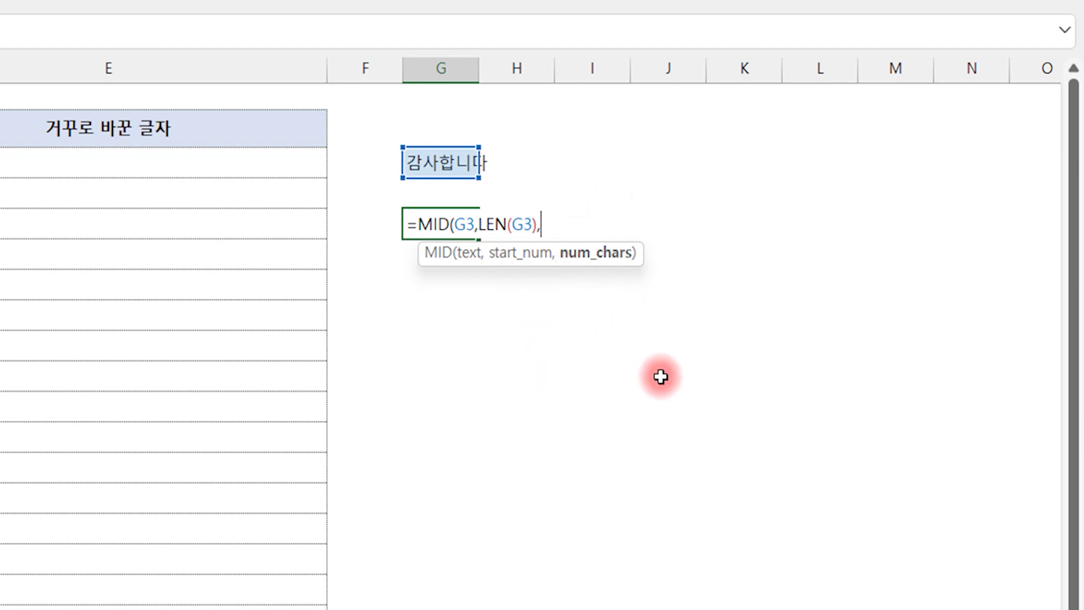
pyautogui.write('1)')
pyautogui.press('Return')
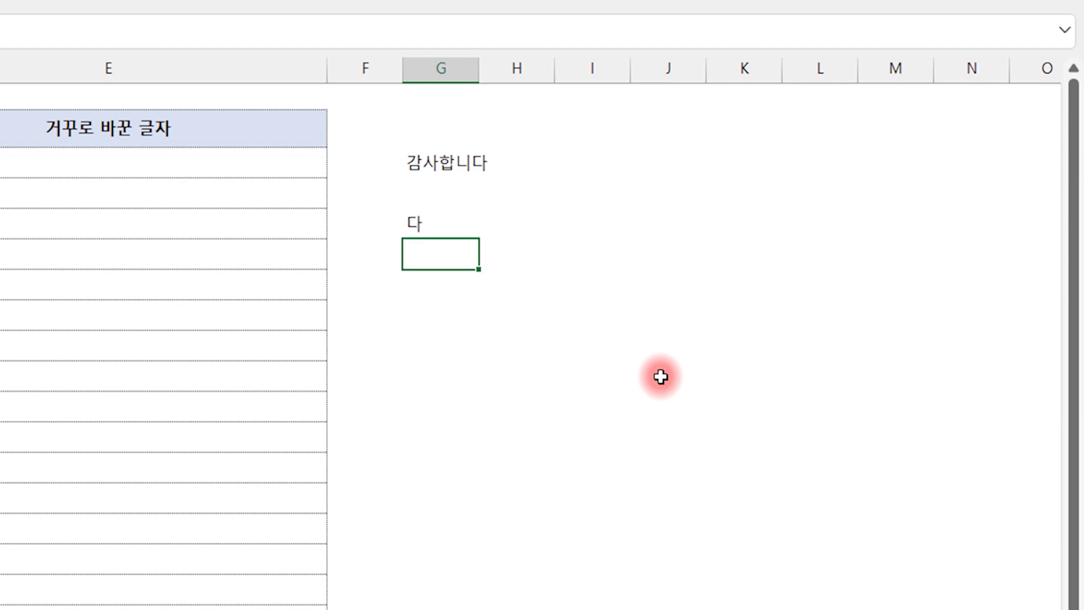
# Extend the G5 formula with &MID(G3,LEN(G3)-1,1) and a trailing & to join the second-to-last character
pyautogui.press('Up')
pyautogui.press('F2')
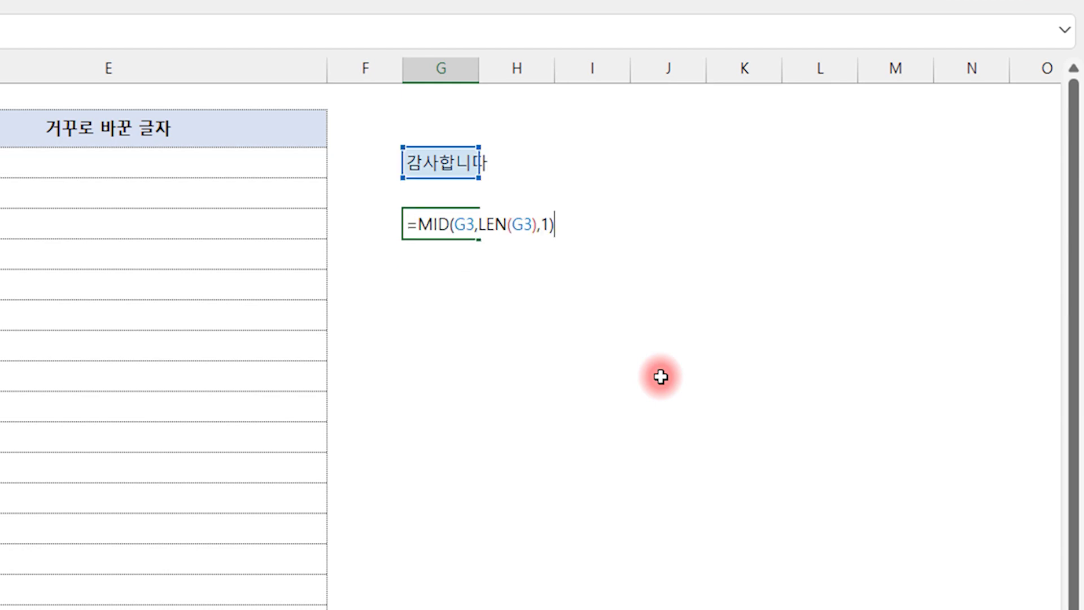
pyautogui.write('&M')
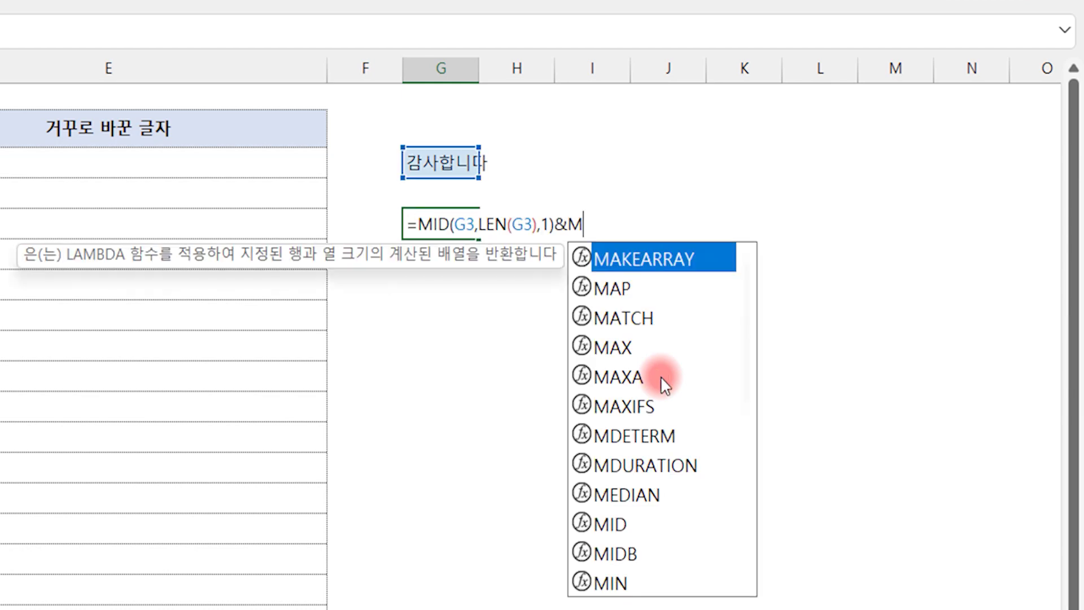
pyautogui.write('ID(')
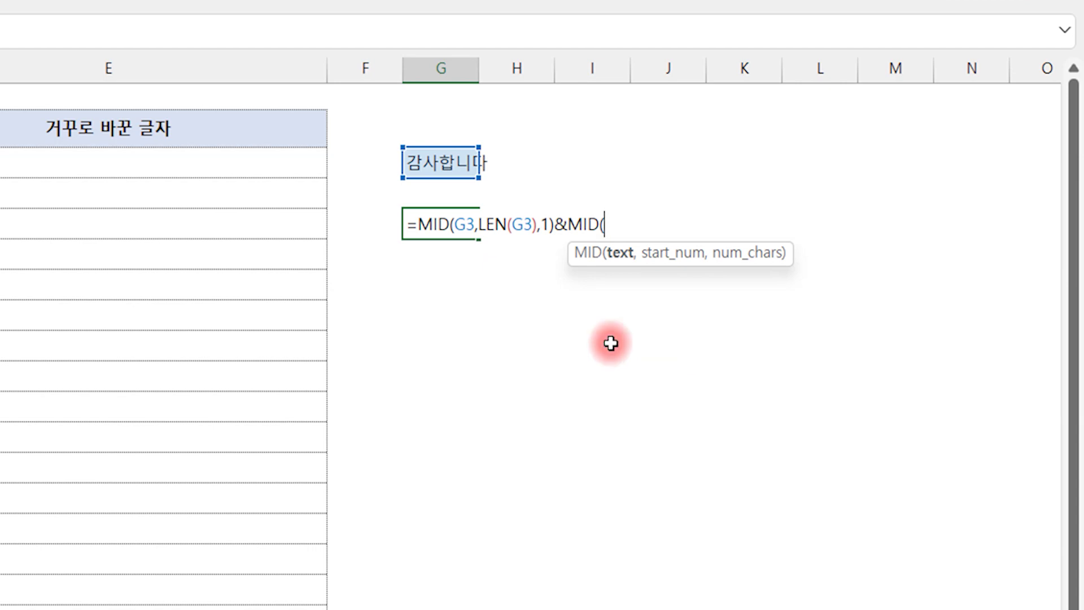
pyautogui.click(445, 162)
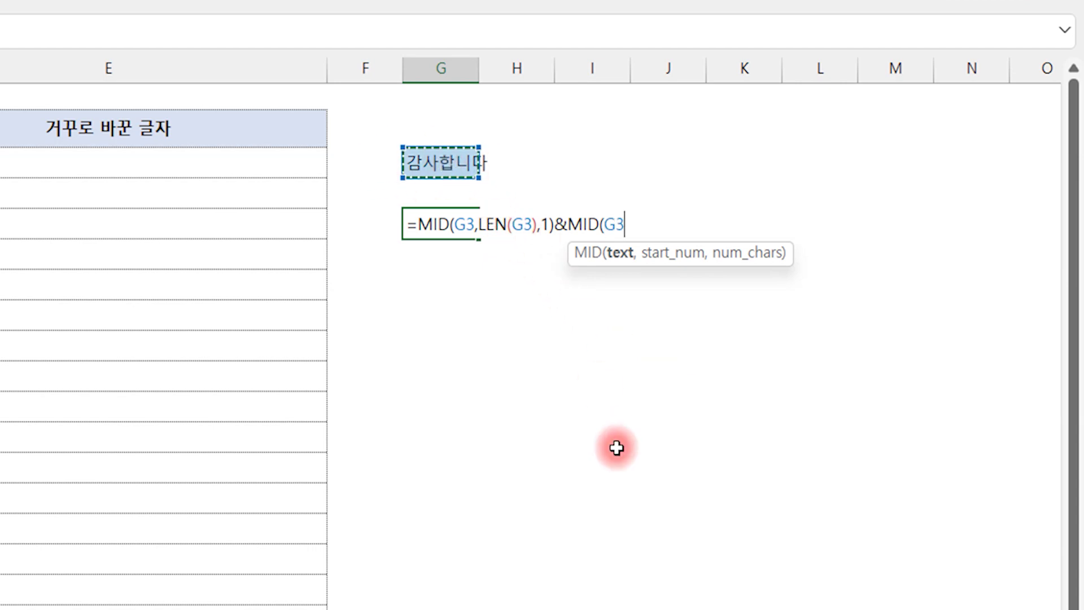
pyautogui.write(',LEN(')
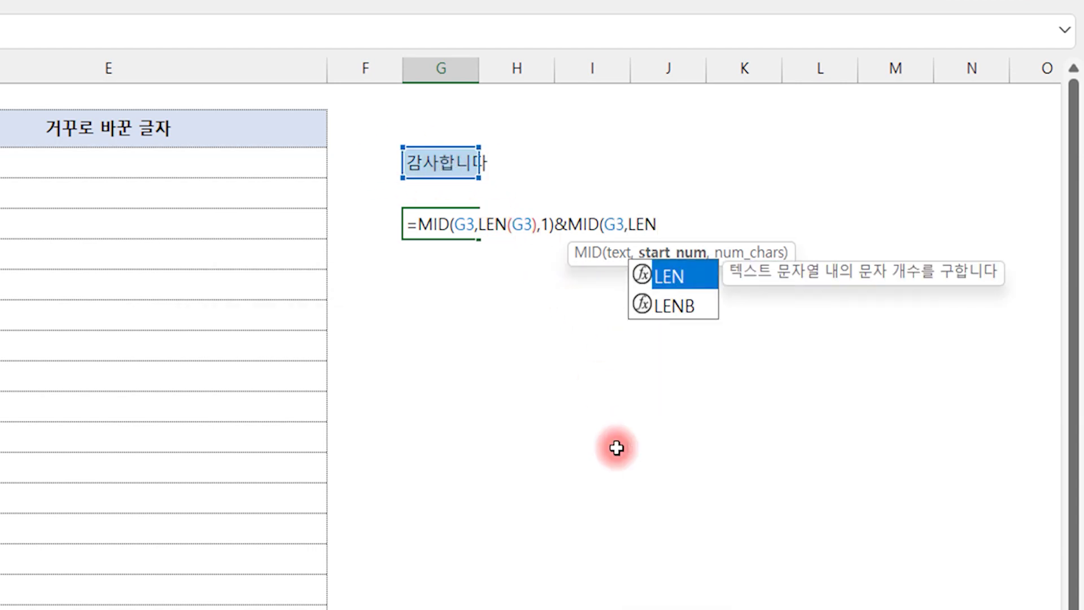
pyautogui.click(438, 163)
pyautogui.write(')-1')
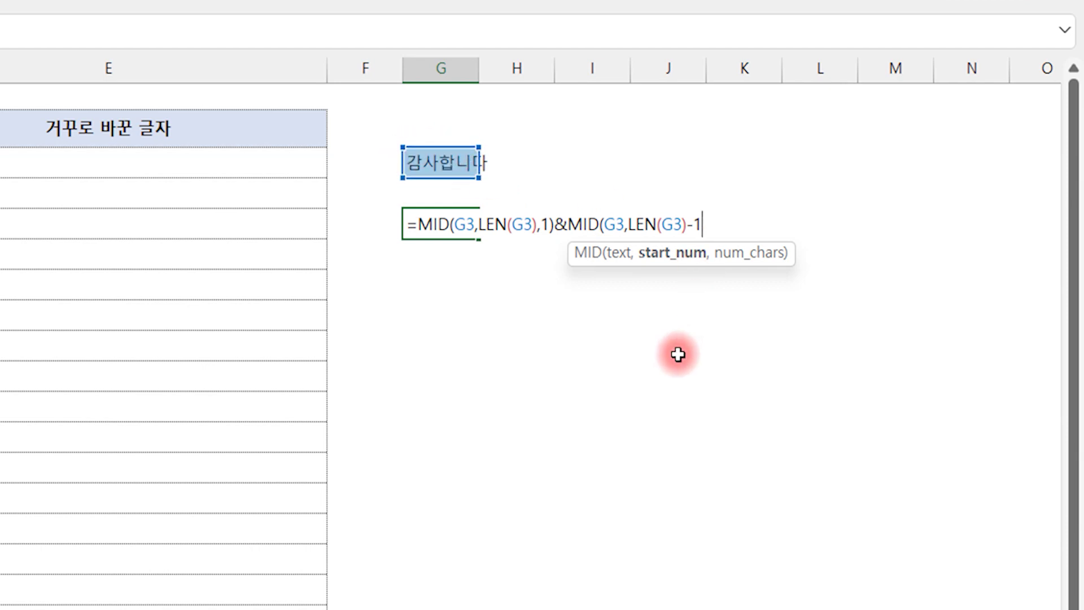
pyautogui.write(',1')
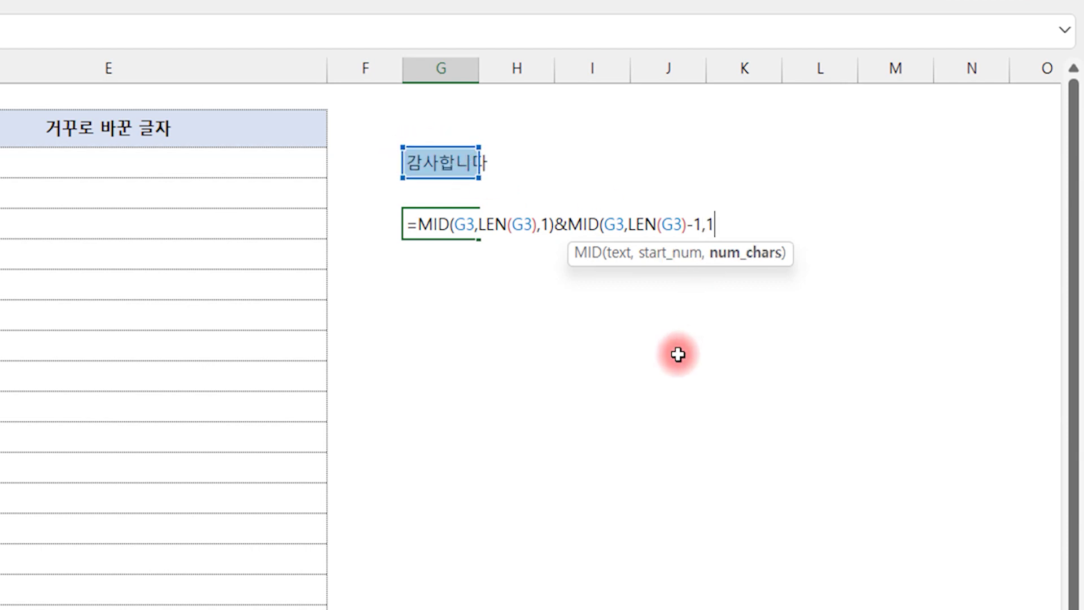
pyautogui.write(')&')
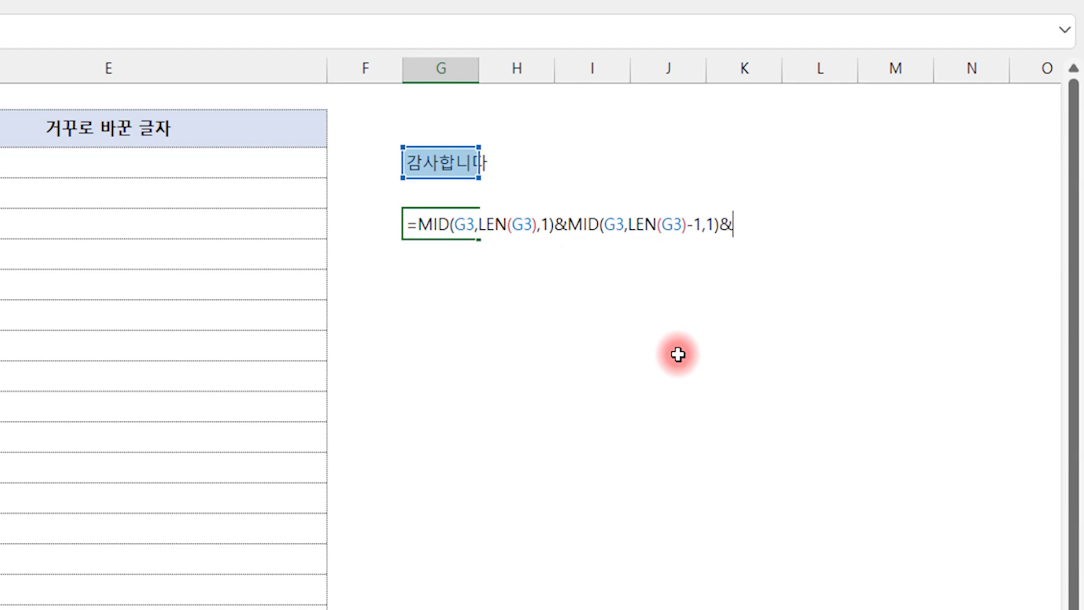
# Add MID(G3,LEN(G3)-2,1) as the third term of the G5 formula
pyautogui.write('MID(')
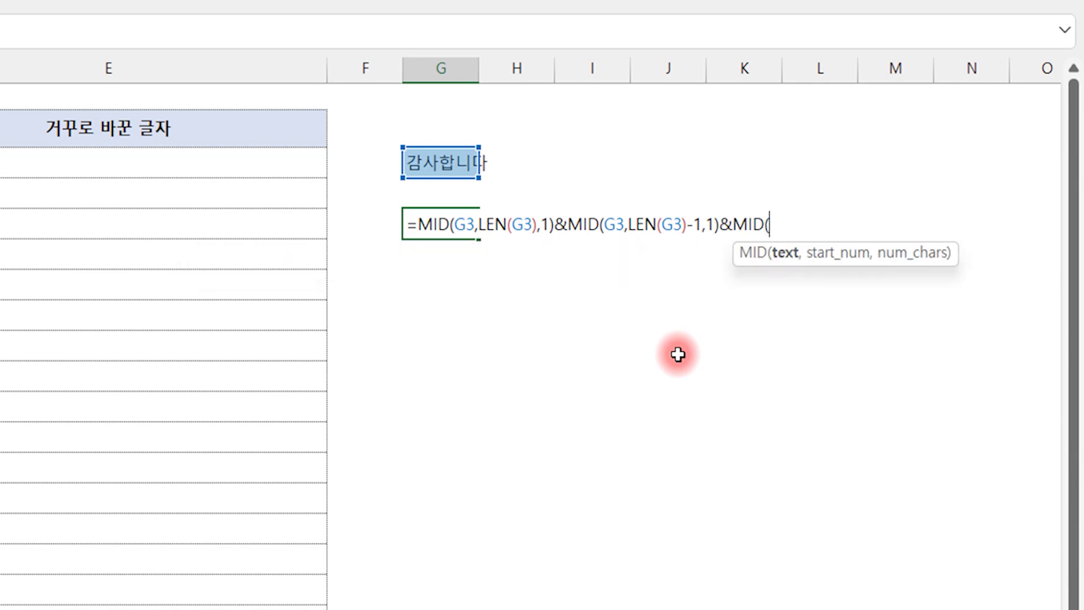
pyautogui.write('G3,LEN(')
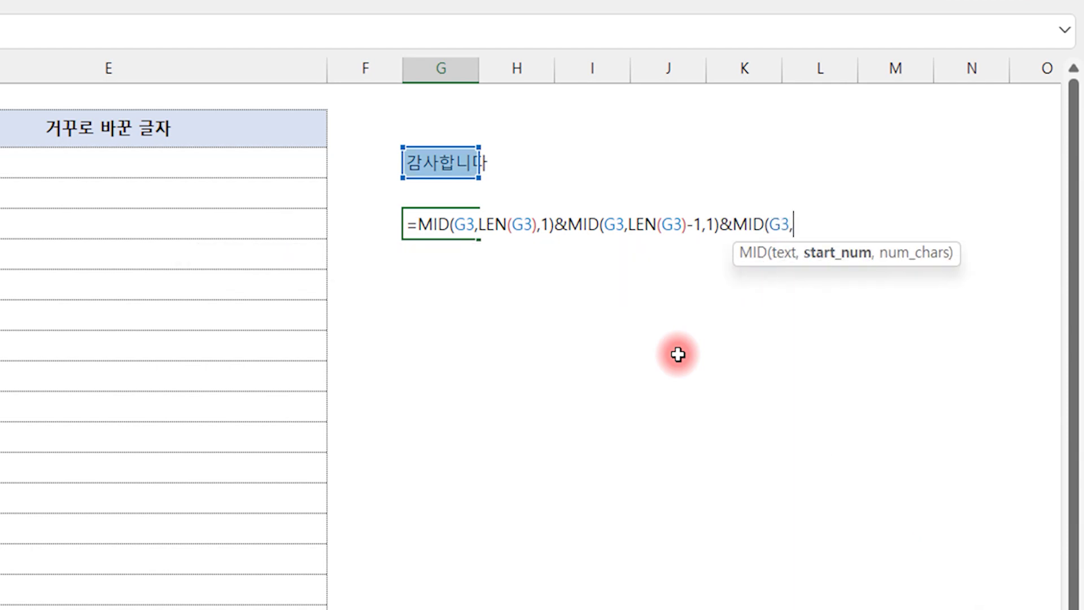
pyautogui.write('G3)-2')
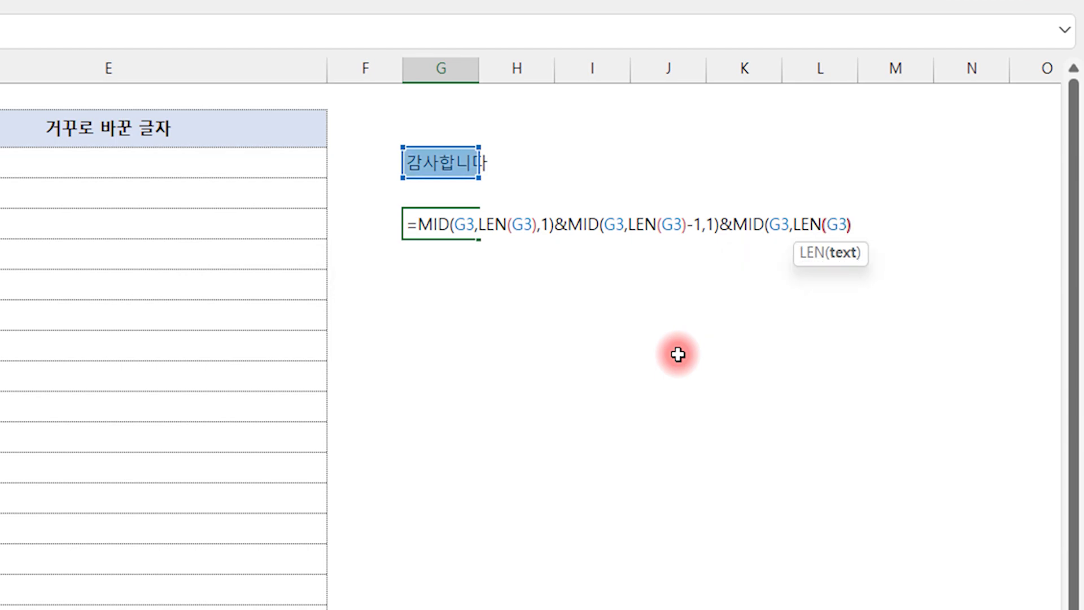
pyautogui.write(',1)')
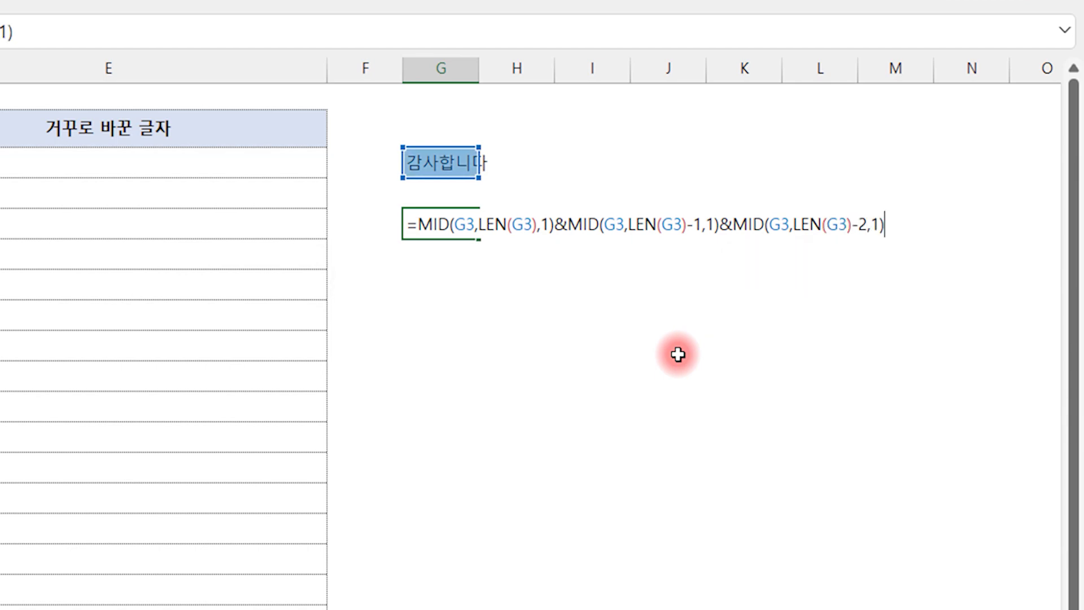
# Append &MID(G3,LEN(G3)-3,1 to the G5 formula as its fourth term
pyautogui.write('&MID(')
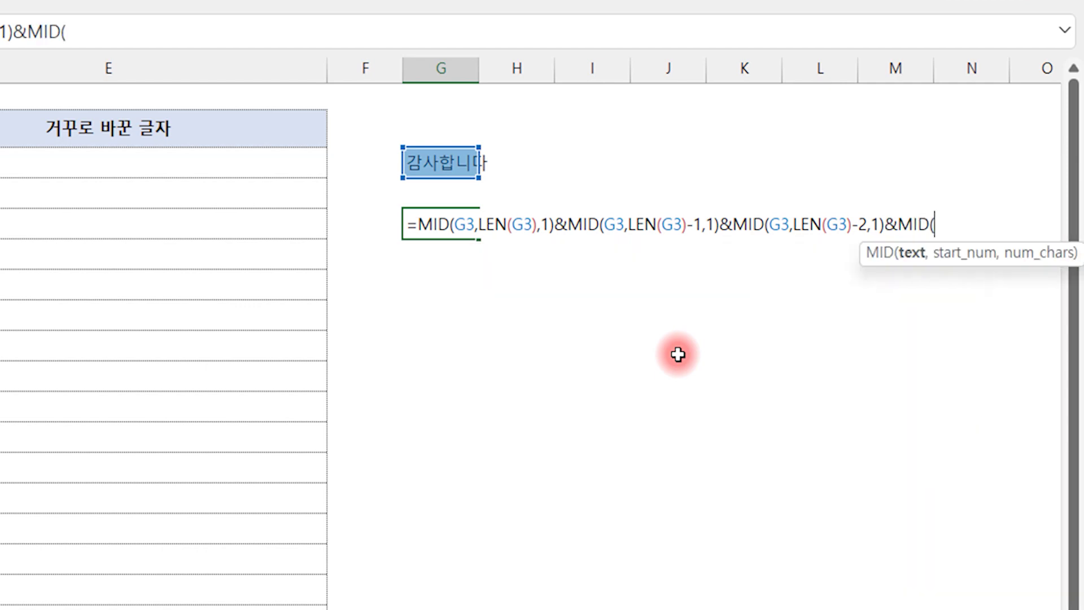
pyautogui.write('G3,LEN(')
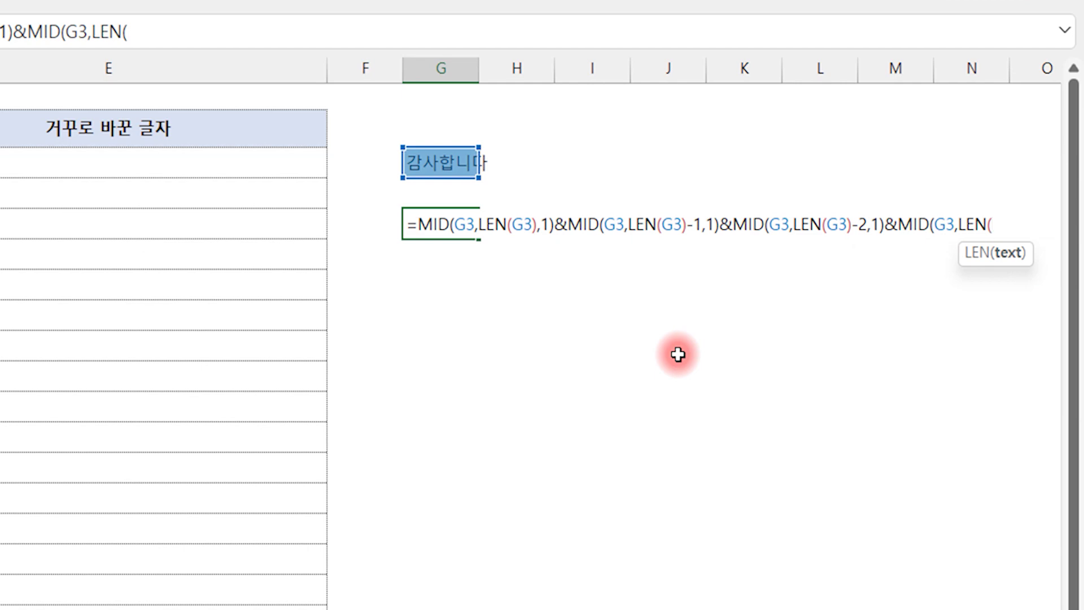
pyautogui.write('G3)-3')
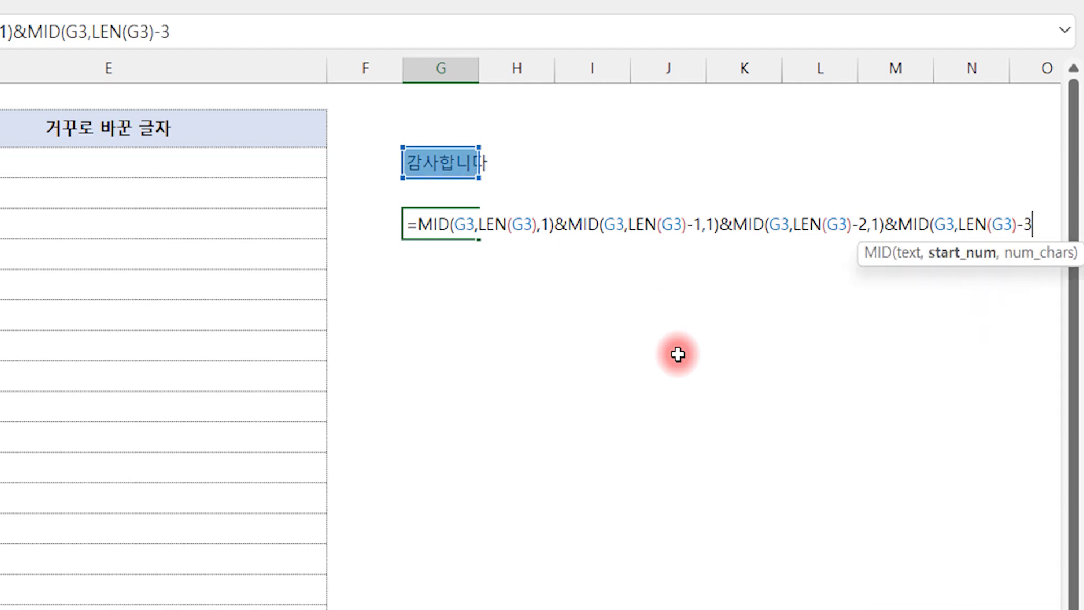
pyautogui.write(',1')
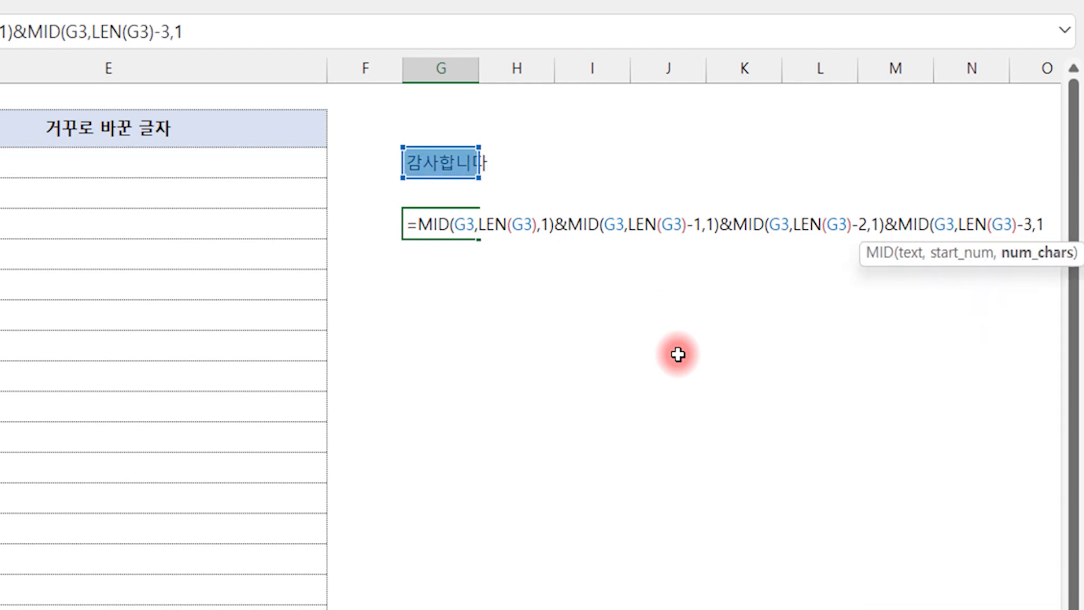
# Close the fourth term, append &MID(G3,LEN(G3)-4,1) as the fifth, and commit the G5 formula
pyautogui.write(')&MID(')
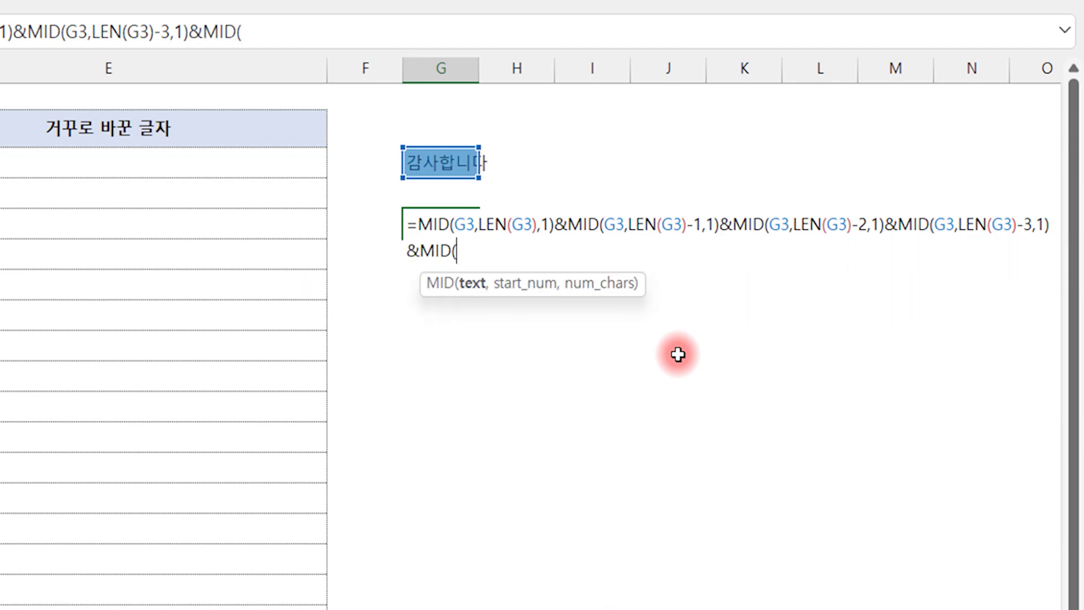
pyautogui.write('G3,LEN(G3)')
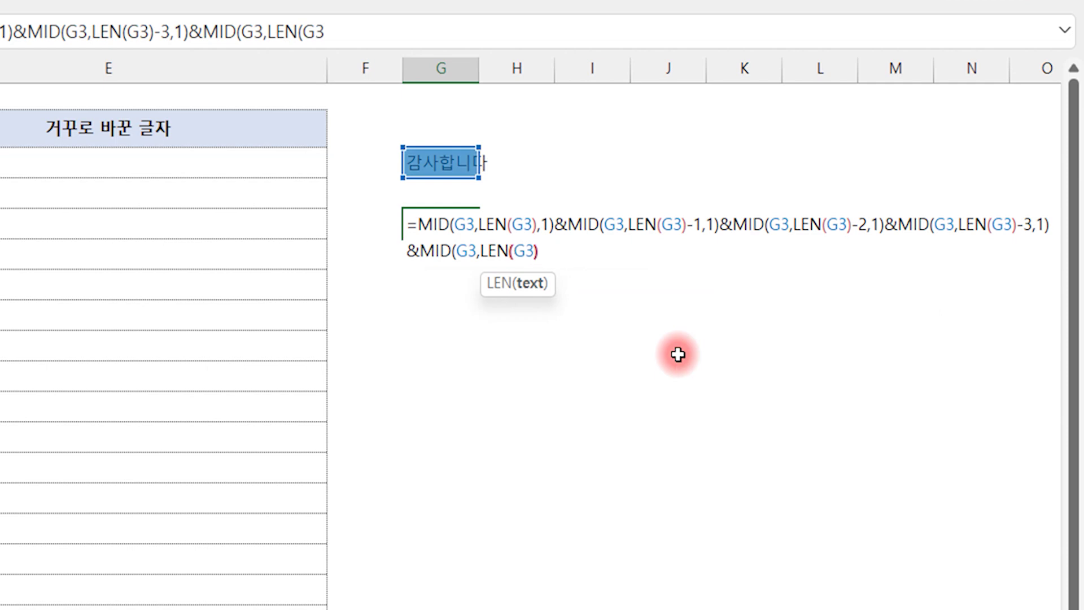
pyautogui.write('-4,1')
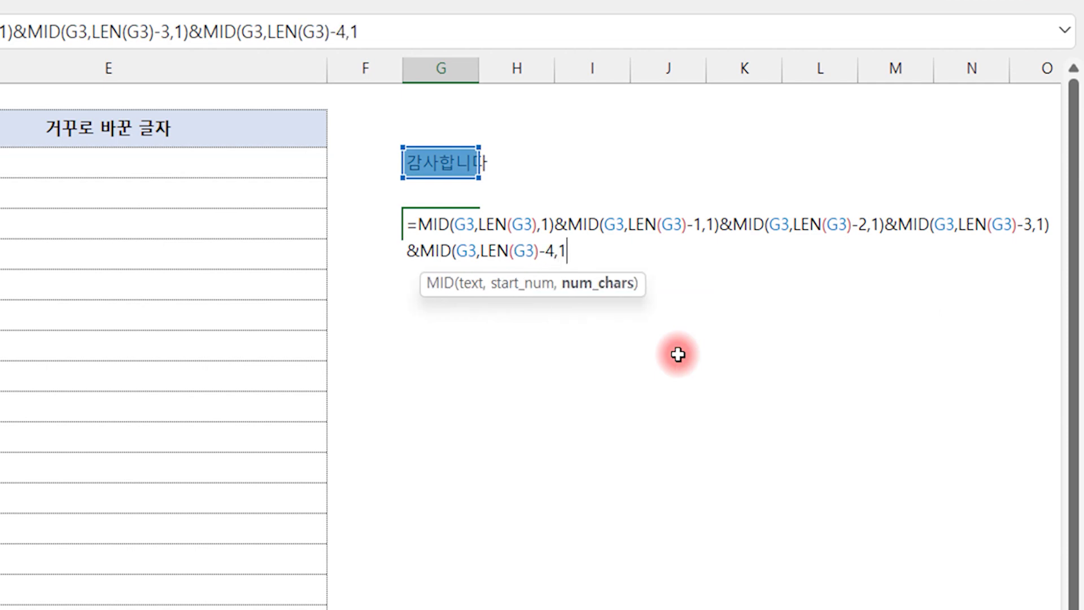
pyautogui.write(')')
pyautogui.press('Return')
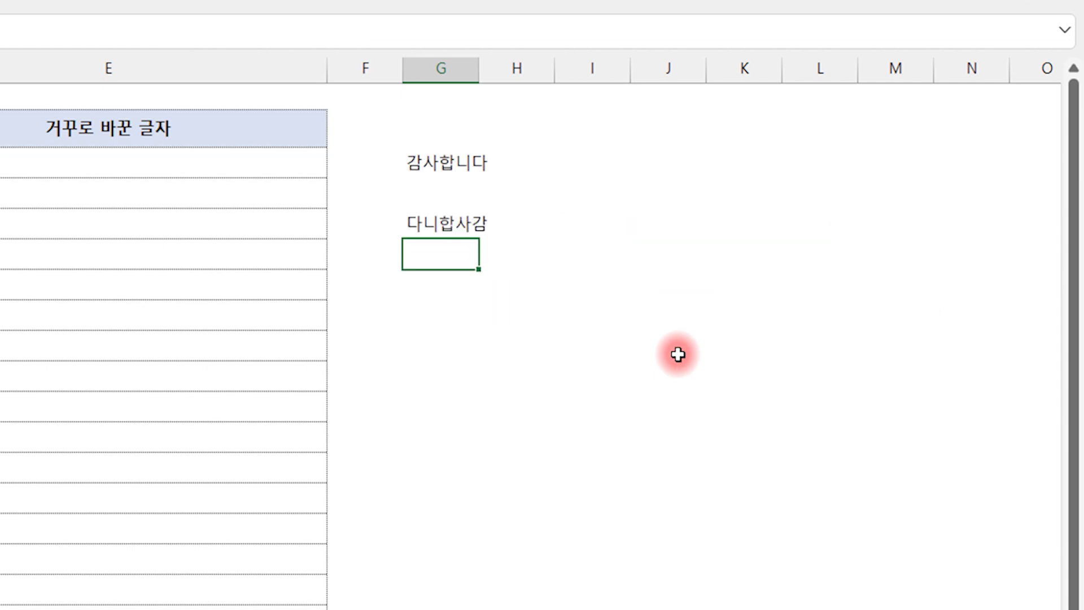
# Extend the G5 formula with a sixth term, &MID(G3,LEN(G3)-5,1)
pyautogui.press('Up')
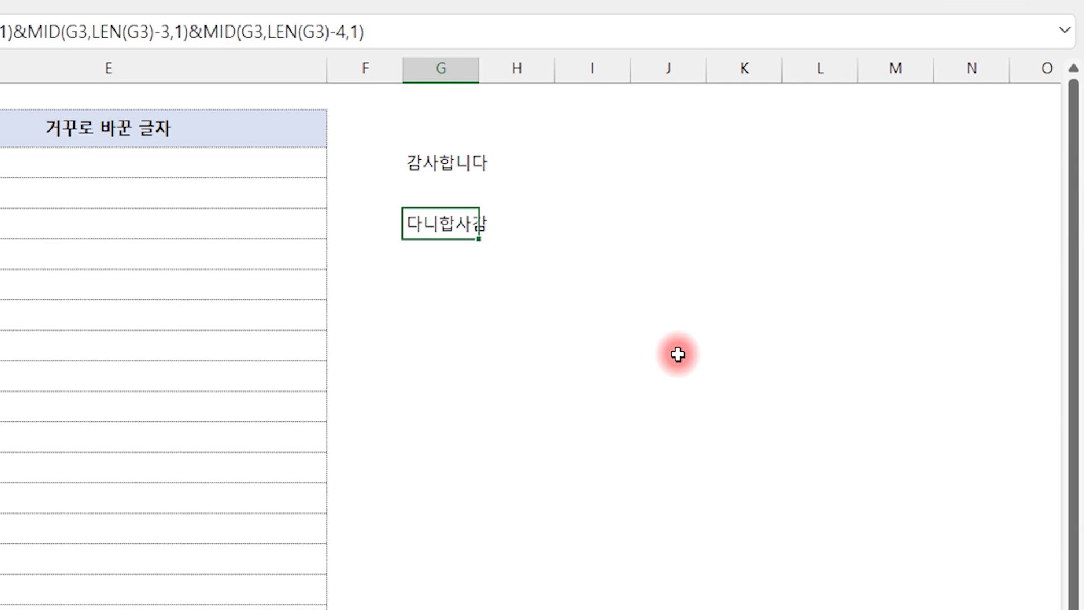
pyautogui.press('F2')
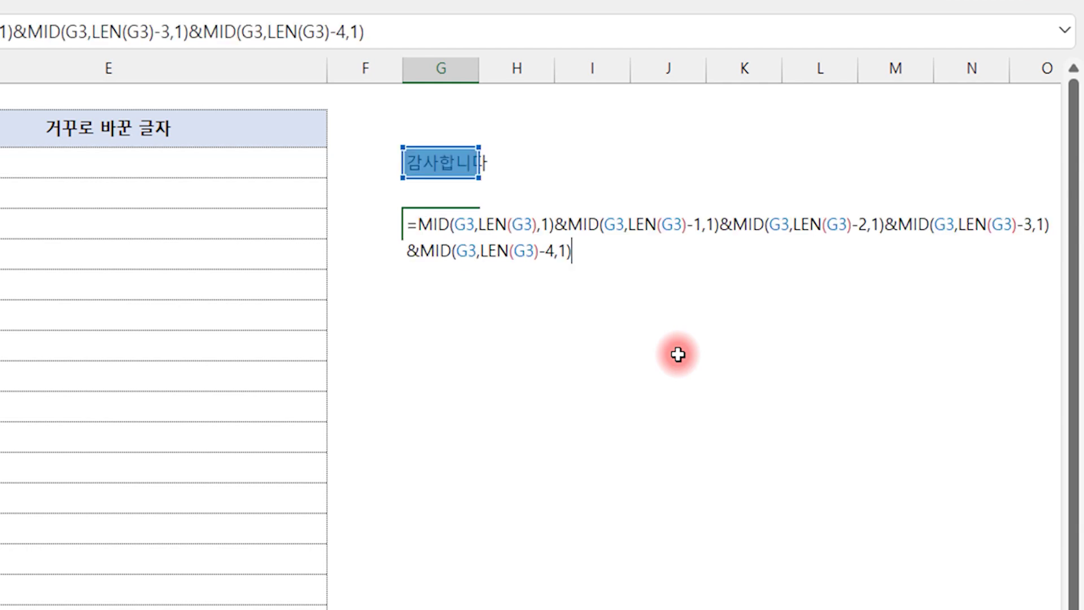
pyautogui.write('&MID(G3,')
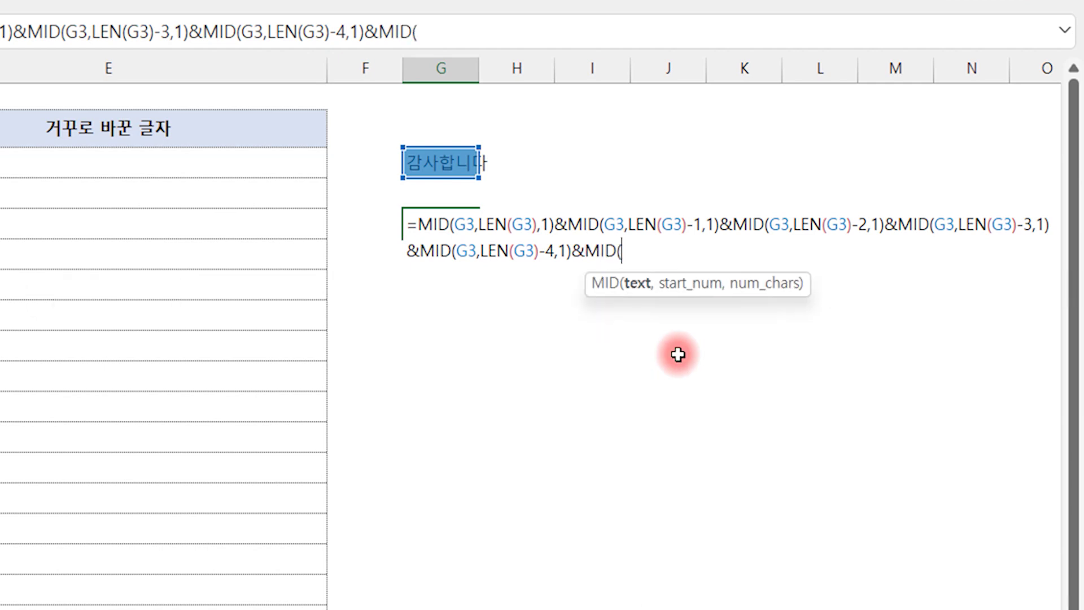
pyautogui.write('LEN(G3')
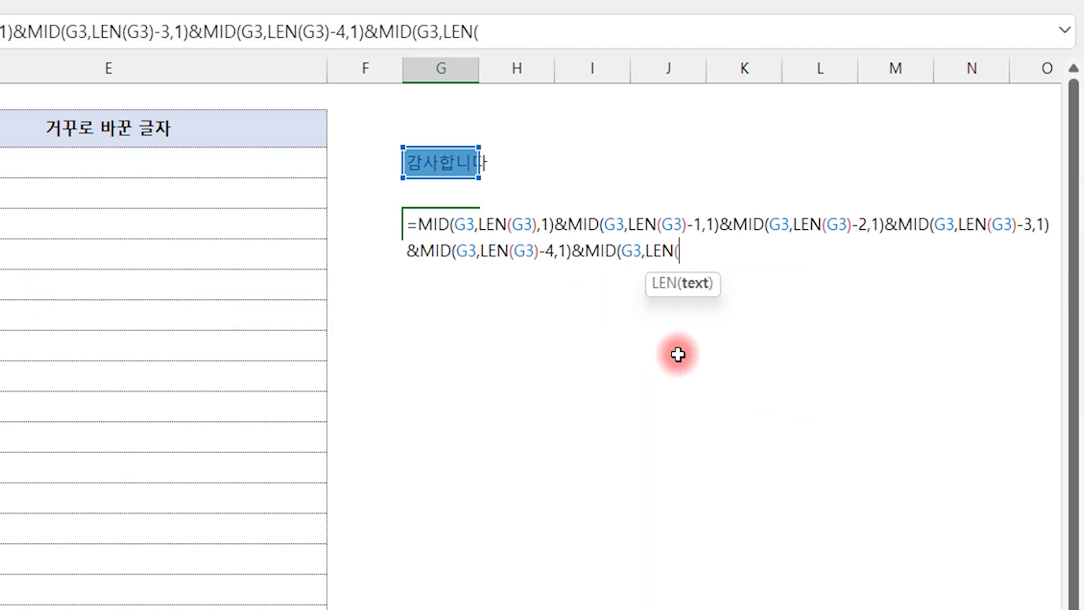
pyautogui.write(')-')
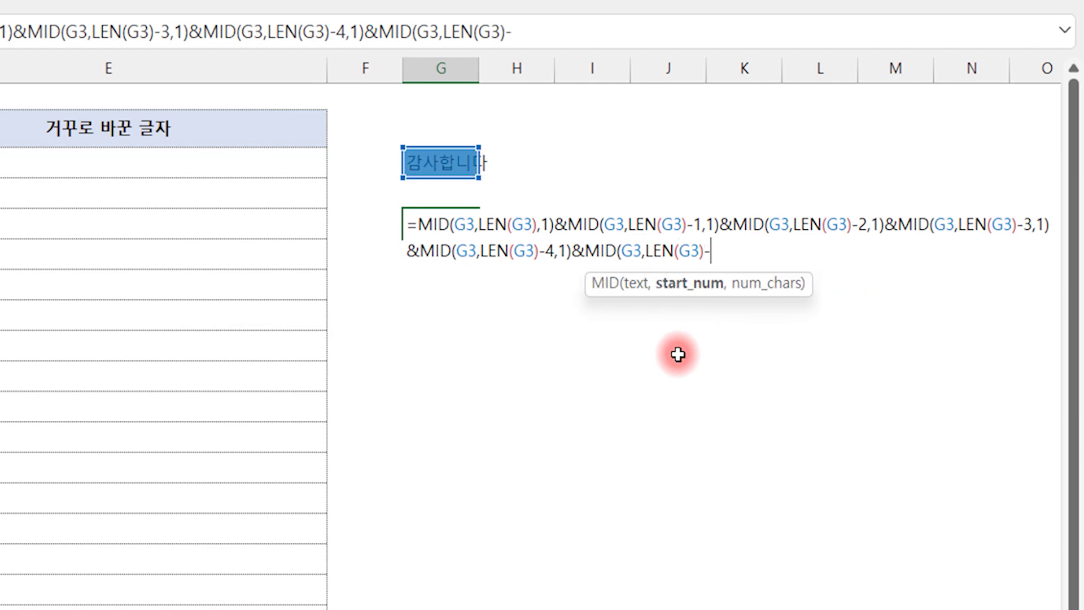
pyautogui.write('5 ,1)')
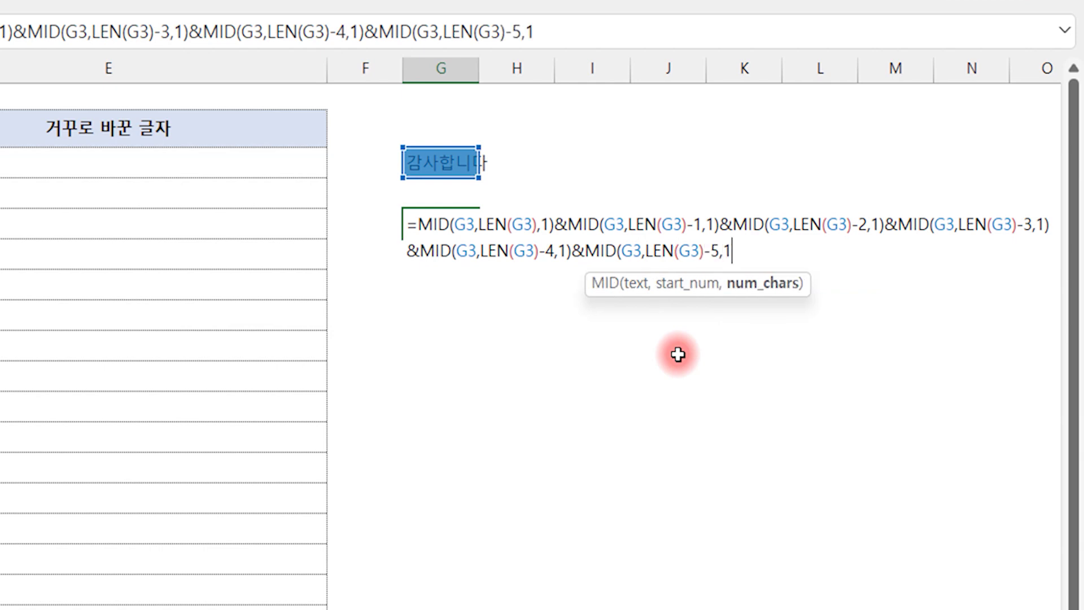
pyautogui.press('Return')
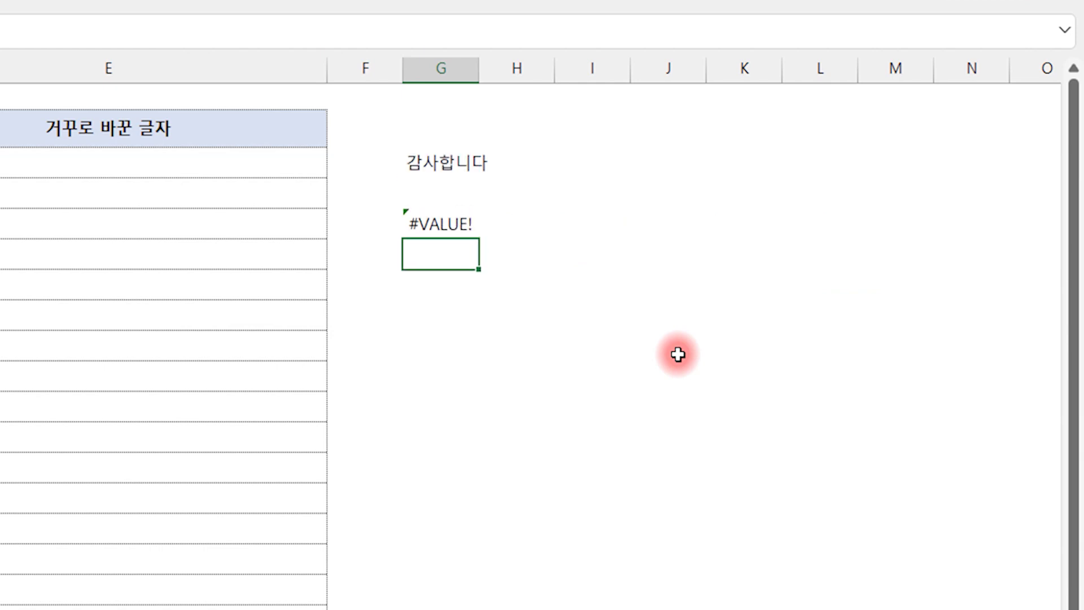
# Wrap the first MID term of the G5 formula in IFERROR with "" as the error value
pyautogui.press('Up')
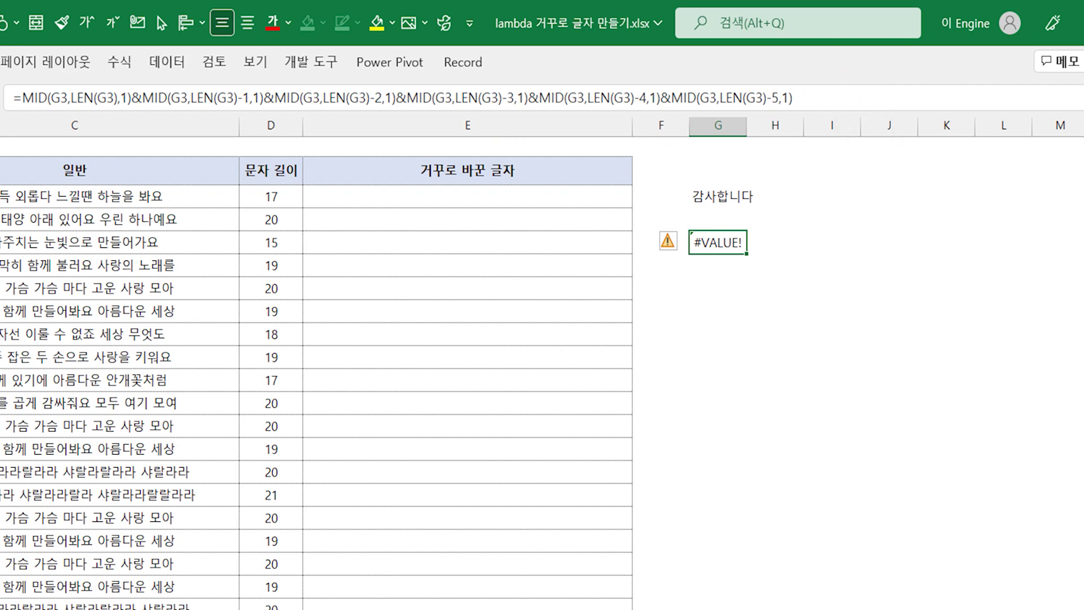
pyautogui.click(25, 97)
pyautogui.write('IFERROR(')
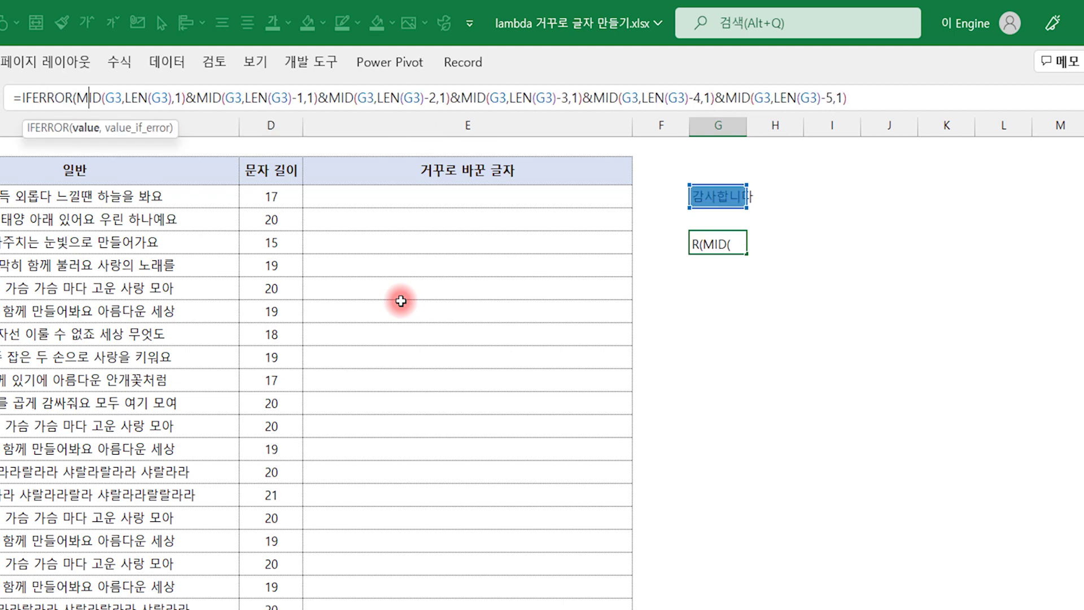
pyautogui.press('Right')
pyautogui.press('Right')
pyautogui.press('Right')
pyautogui.press('Right')
pyautogui.press('Right')
pyautogui.press('Right')
pyautogui.press('Right')
pyautogui.press('Right')
pyautogui.press('Right')
pyautogui.press('Right')
pyautogui.press('Right')
pyautogui.press('Right')
pyautogui.press('Right')
pyautogui.press('Right')
pyautogui.press('Right')
pyautogui.press('Right')
pyautogui.write(',')
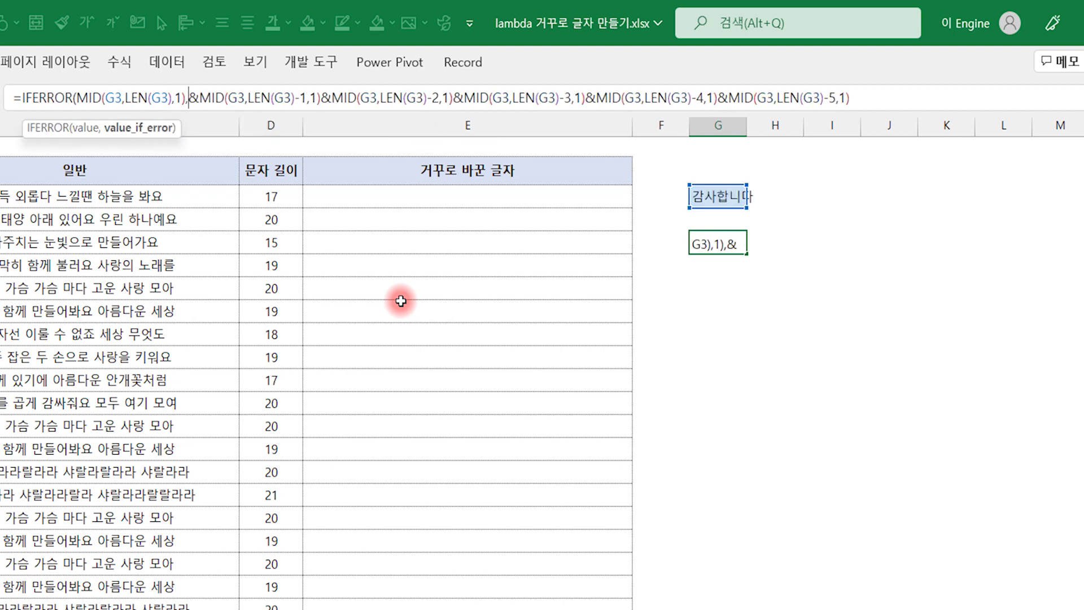
pyautogui.write('"")&')
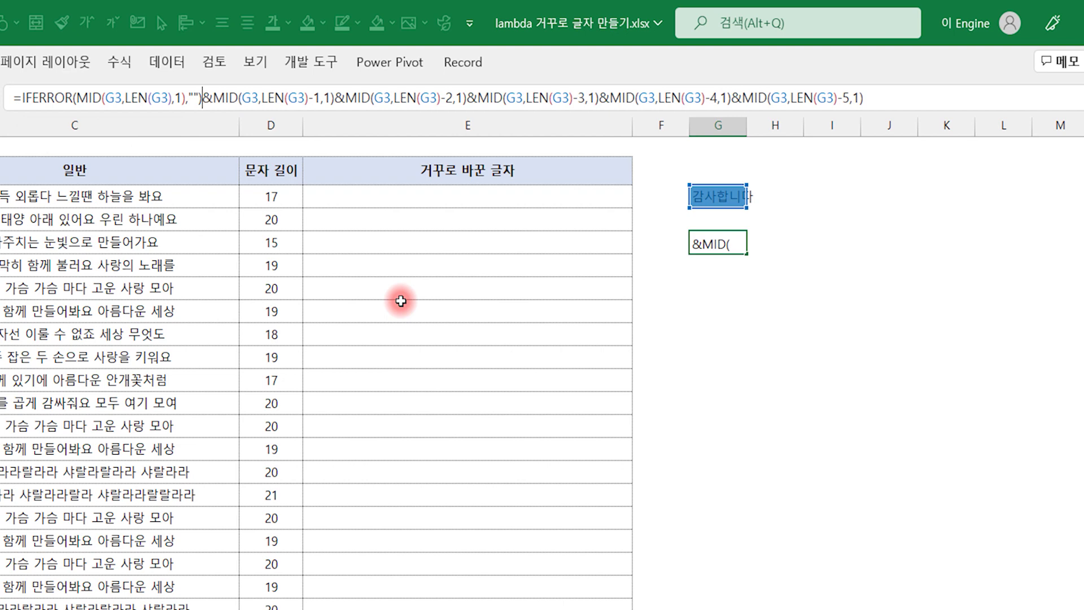
# Wrap the second term, MID(G3,LEN(G3)-1,1), in IFERROR with "" as the error value
pyautogui.write('IFERROR(')
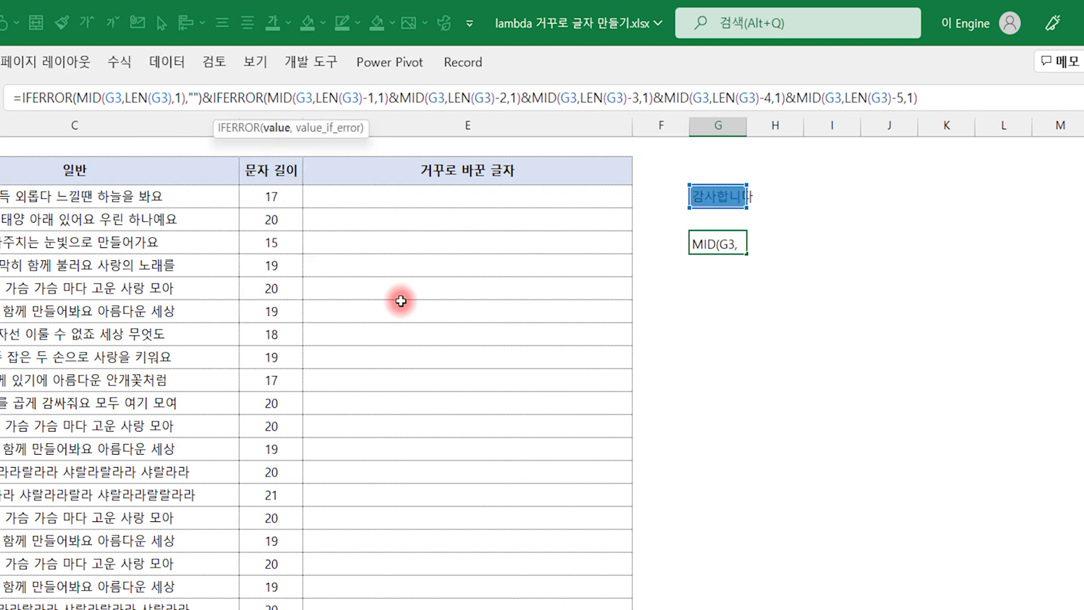
pyautogui.press('Right')
pyautogui.press('Right')
pyautogui.press('Right')
pyautogui.press('Right')
pyautogui.press('Right')
pyautogui.press('Right')
pyautogui.press('Right')
pyautogui.press('Right')
pyautogui.press('Right')
pyautogui.press('Right')
pyautogui.press('Right')
pyautogui.press('Right')
pyautogui.press('Right')
pyautogui.press('Right')
pyautogui.press('Right')
pyautogui.press('Right')
pyautogui.press('Right')
pyautogui.press('Right')
pyautogui.write(',"")')
# Wrap the third term, MID(G3,LEN(G3)-2,1), in IFERROR with "" as the error value and commit the formula
pyautogui.press('Right')
pyautogui.press('Right')
pyautogui.press('Right')
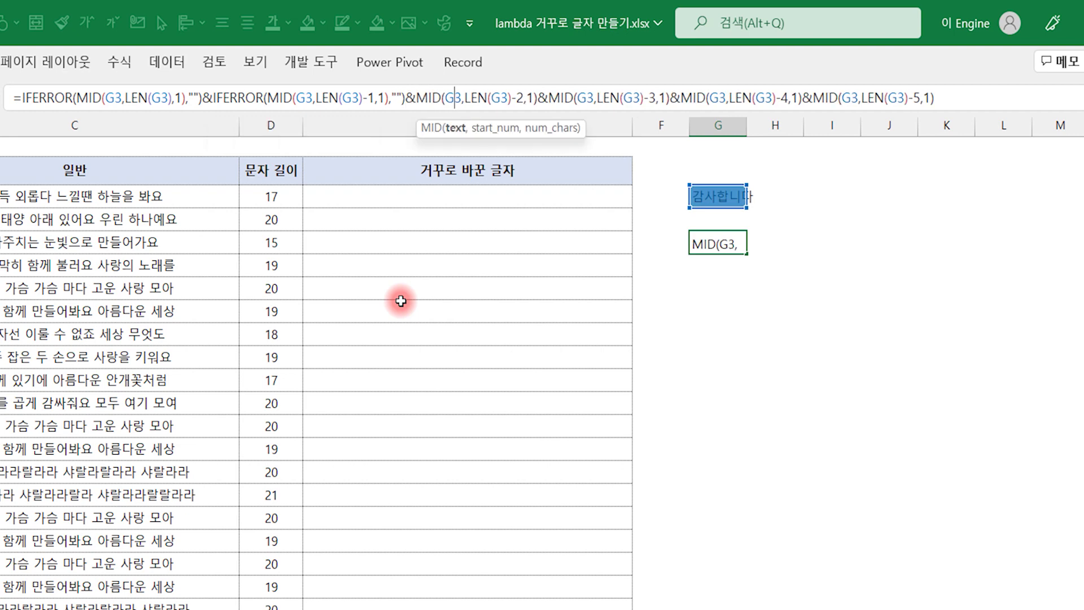
pyautogui.press('Left')
pyautogui.press('Left')
pyautogui.write('IFERROR(')
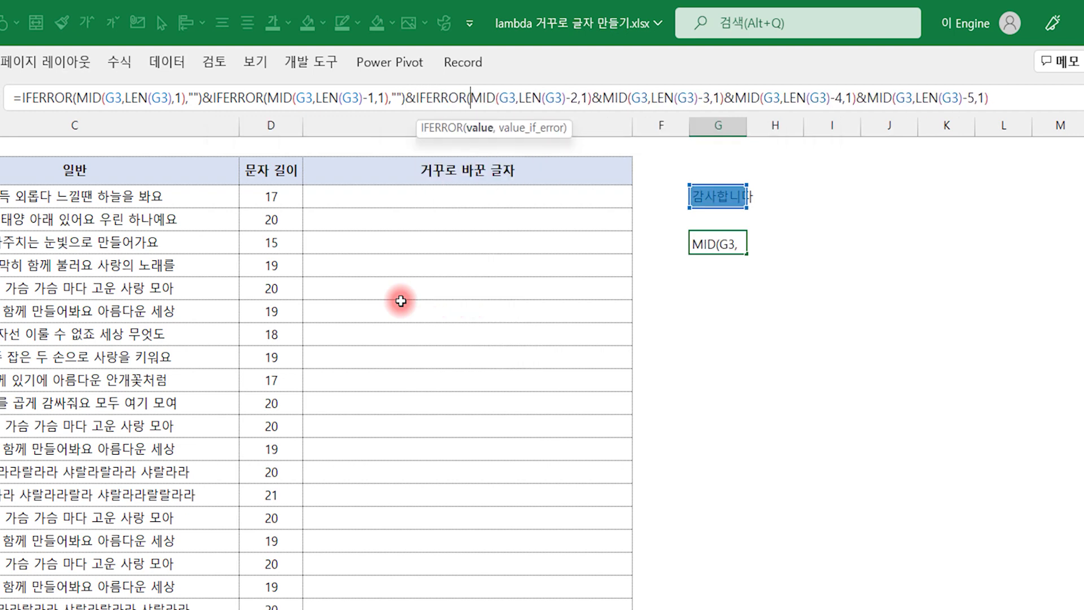
pyautogui.press('Right')
pyautogui.press('Right')
pyautogui.press('Right')
pyautogui.press('Right')
pyautogui.press('Right')
pyautogui.press('Right')
pyautogui.press('Right')
pyautogui.press('Right')
pyautogui.press('Right')
pyautogui.press('Right')
pyautogui.press('Right')
pyautogui.press('Right')
pyautogui.press('Right')
pyautogui.press('Right')
pyautogui.press('Right')
pyautogui.press('Right')
pyautogui.press('Right')
pyautogui.press('Right')
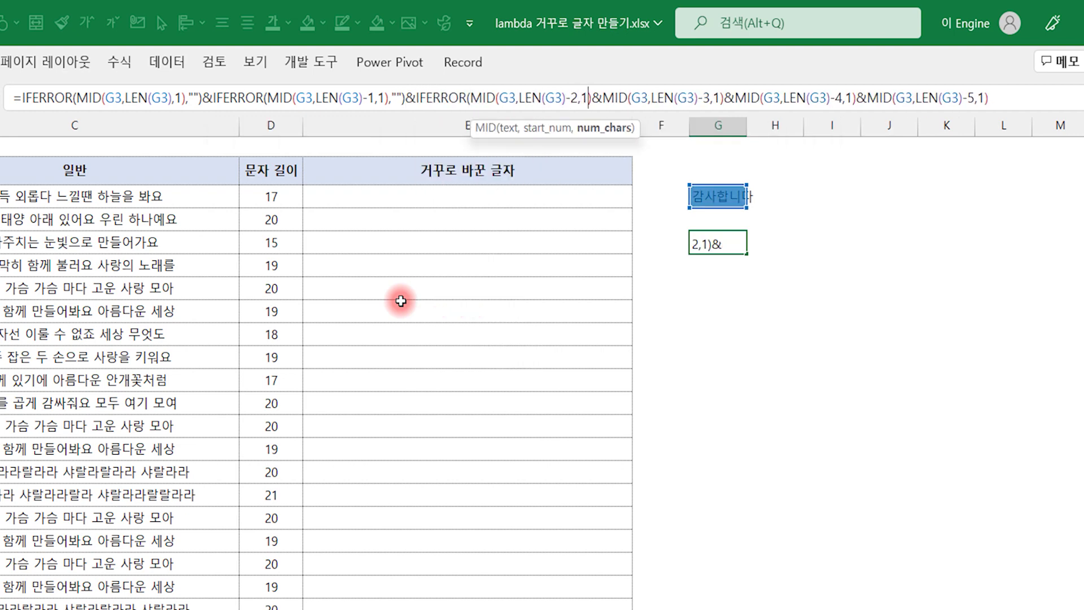
pyautogui.write(',"')
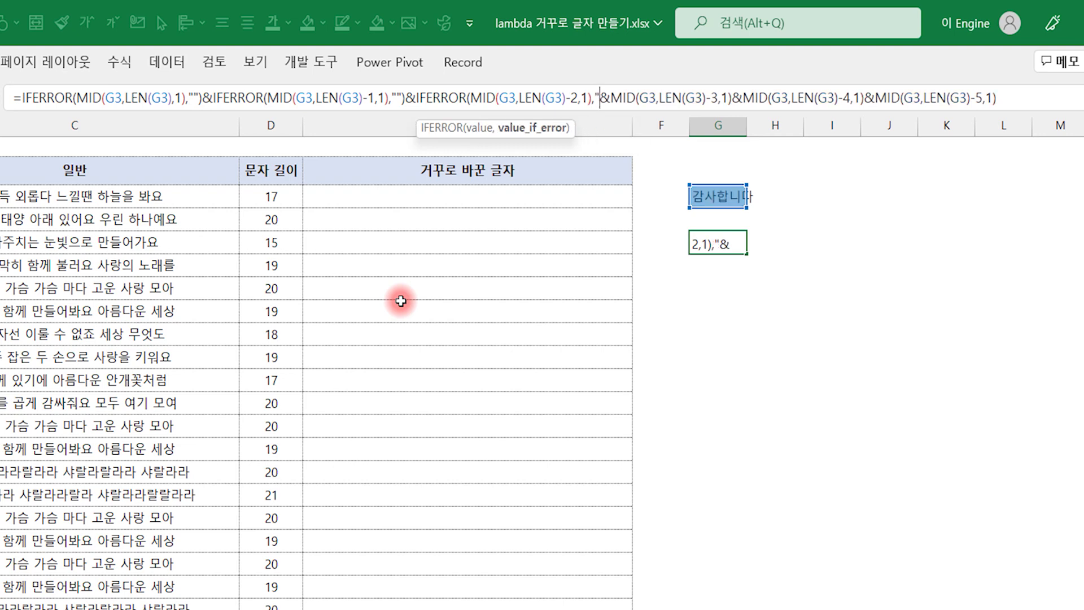
pyautogui.write('")')
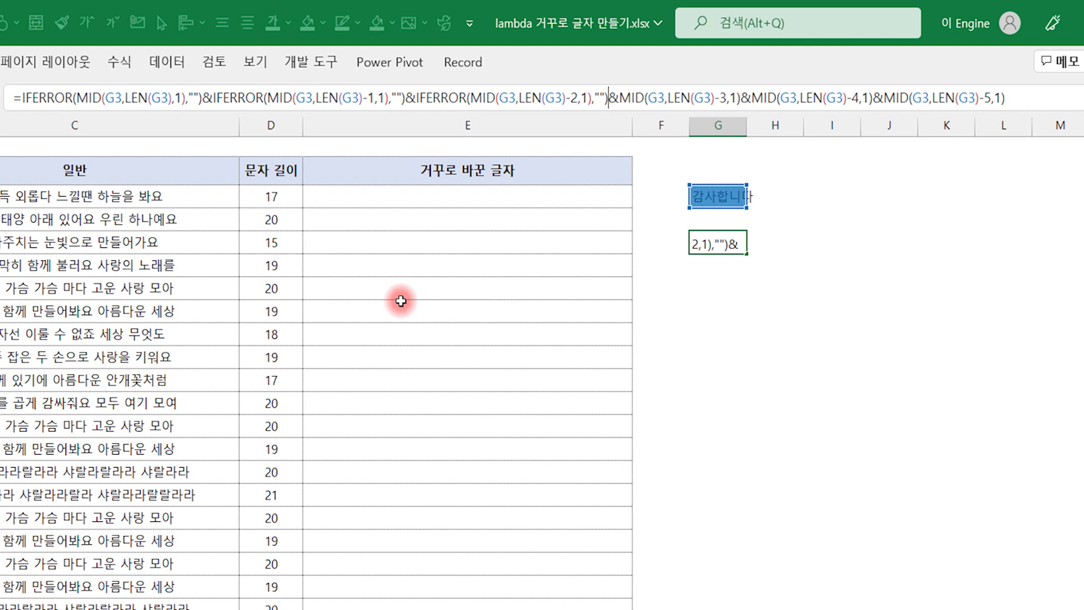
pyautogui.press('Return')
# Wrap the last term of the G5 formula, MID(G3,LEN(G3)-5,1), in IFERROR with "" as the error value
pyautogui.press('Up')
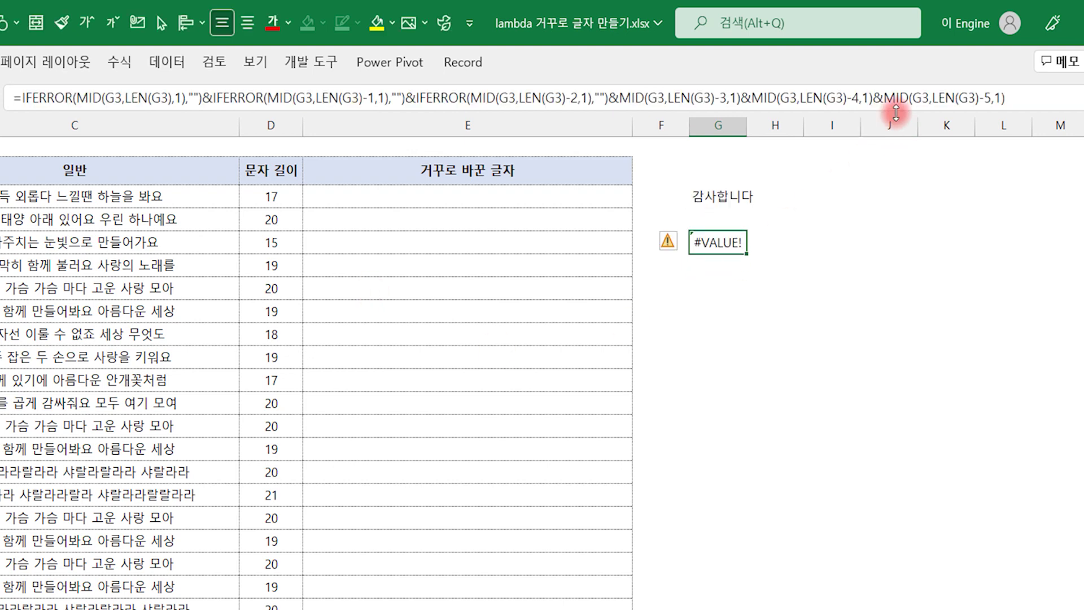
pyautogui.click(888, 97)
pyautogui.write('IFE')
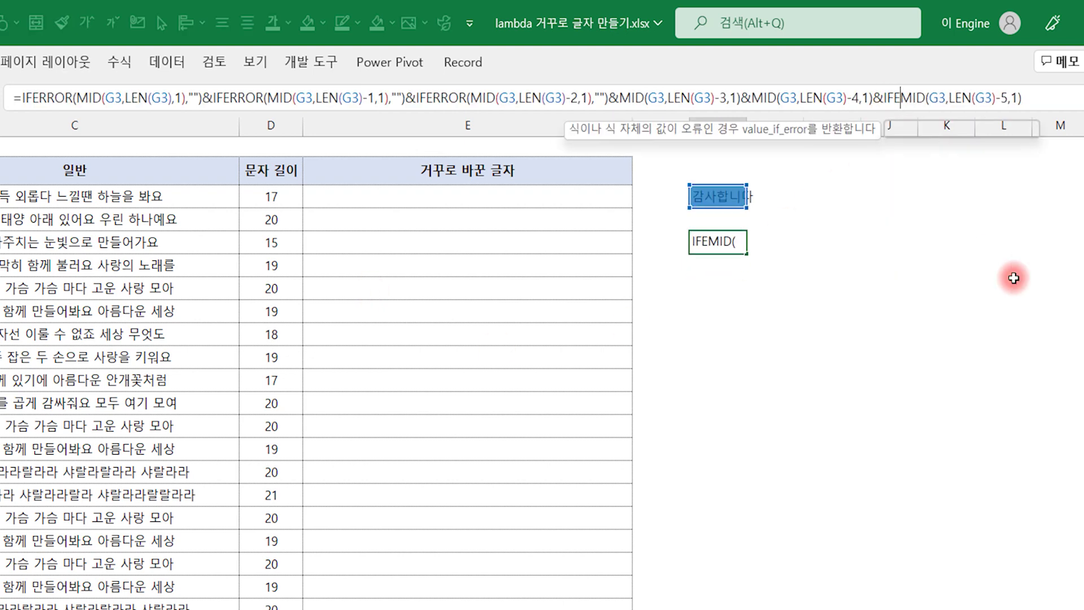
pyautogui.press('Tab')
pyautogui.press('End')
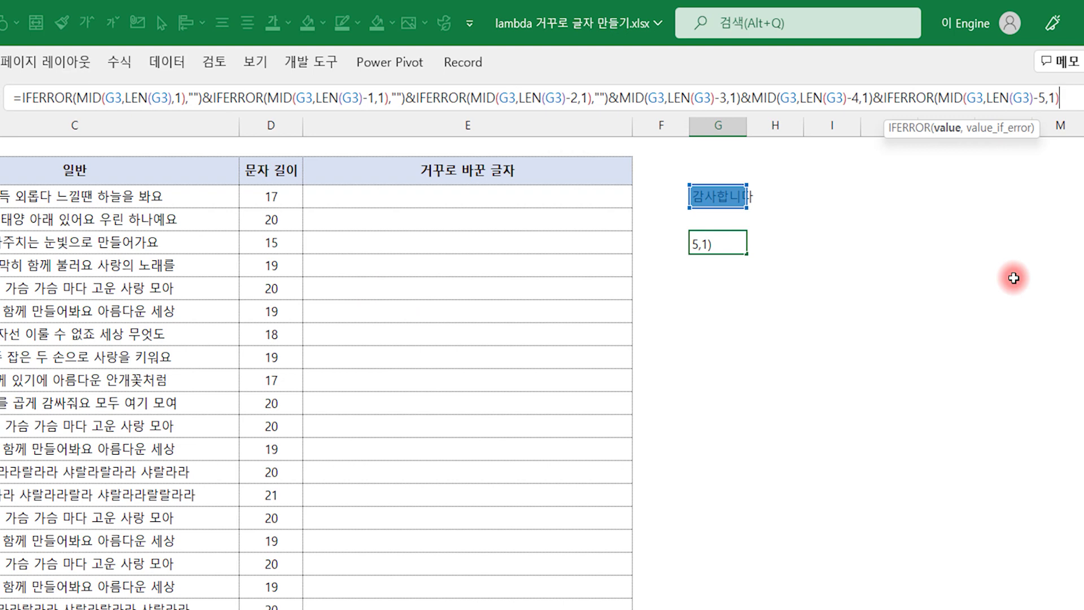
pyautogui.write(',"")')
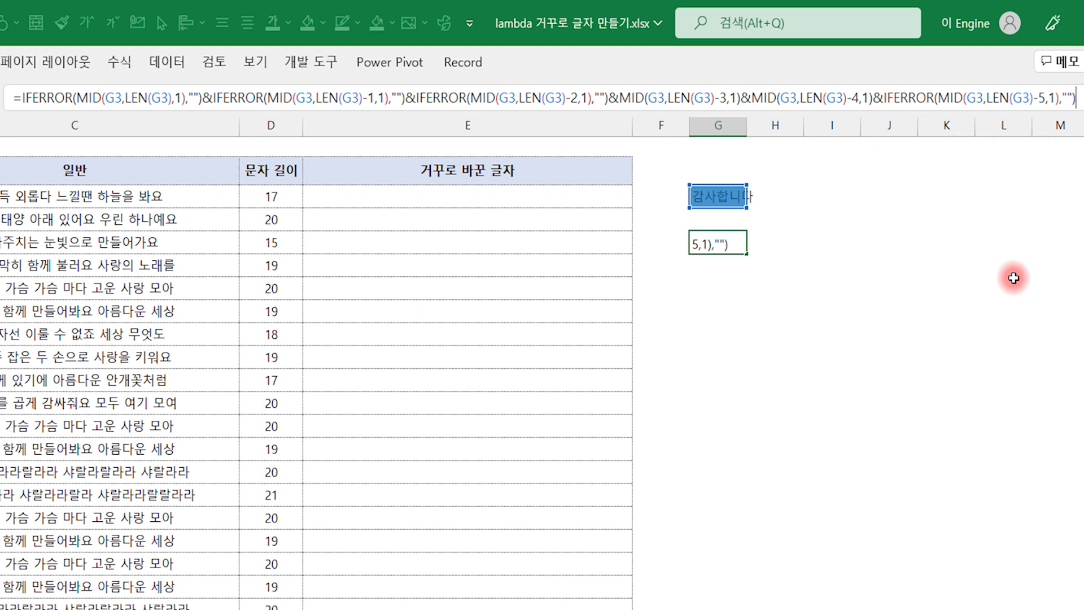
pyautogui.press('Return')
# Enter the sample text 감사합니다 in the empty cell G3 and select the formula result in G5
pyautogui.press('Up')
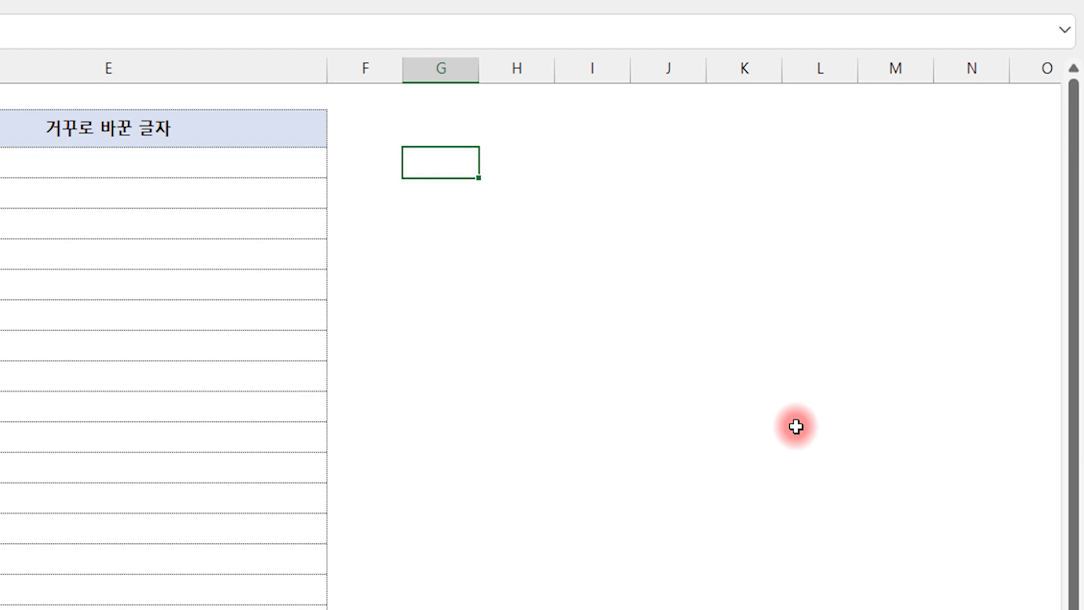
pyautogui.write('감사합니다')
pyautogui.press('Up')
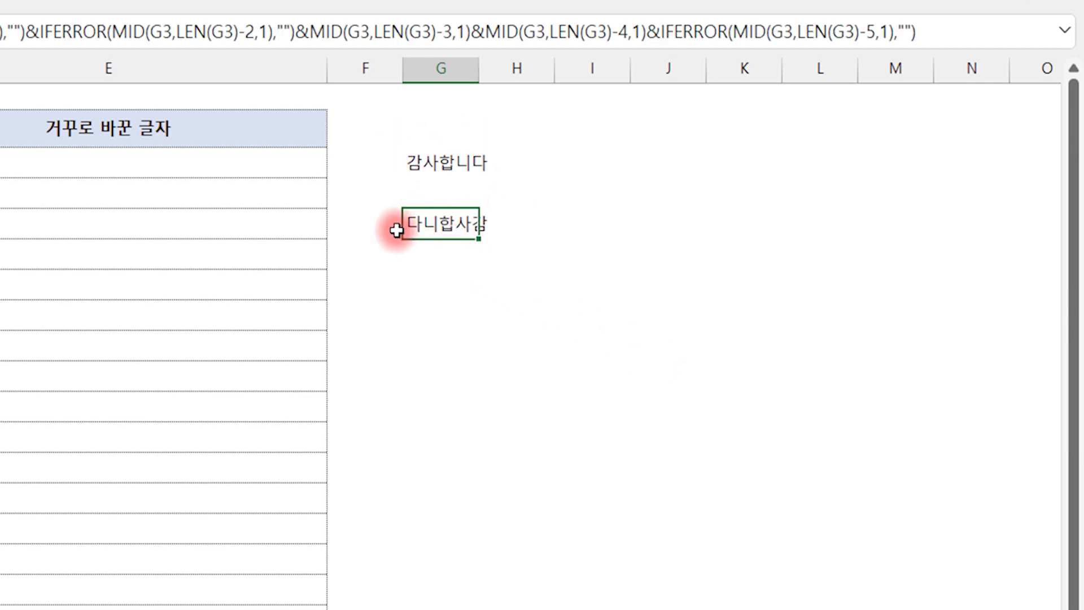
# Enter the text IFERROR(MID(TEXT,LEN(TEXT) in J3 and autofit column J to its contents
pyautogui.click(654, 166)
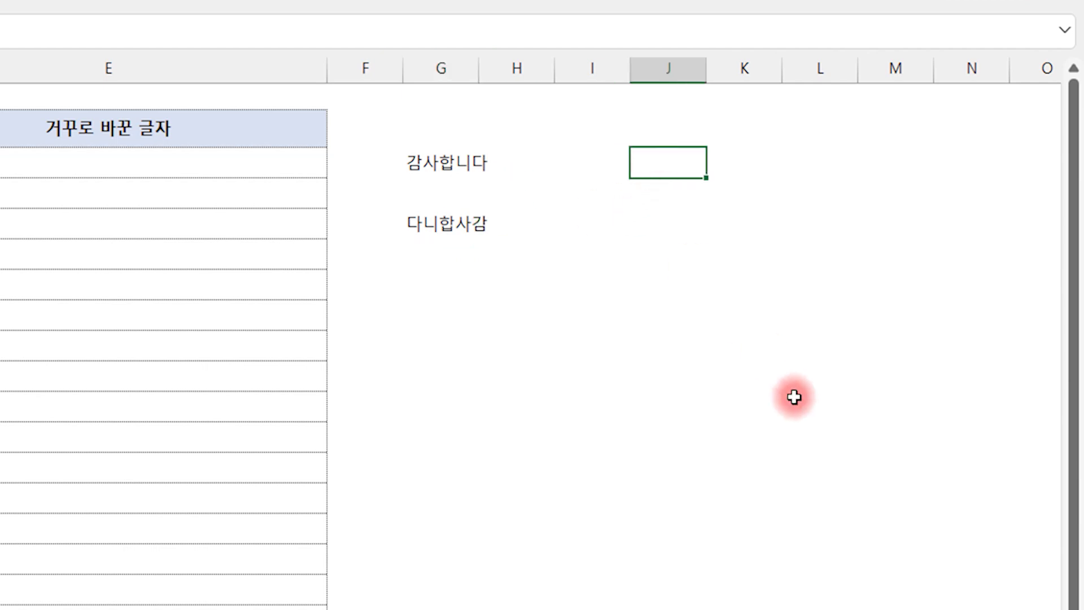
pyautogui.write('IFERROR')
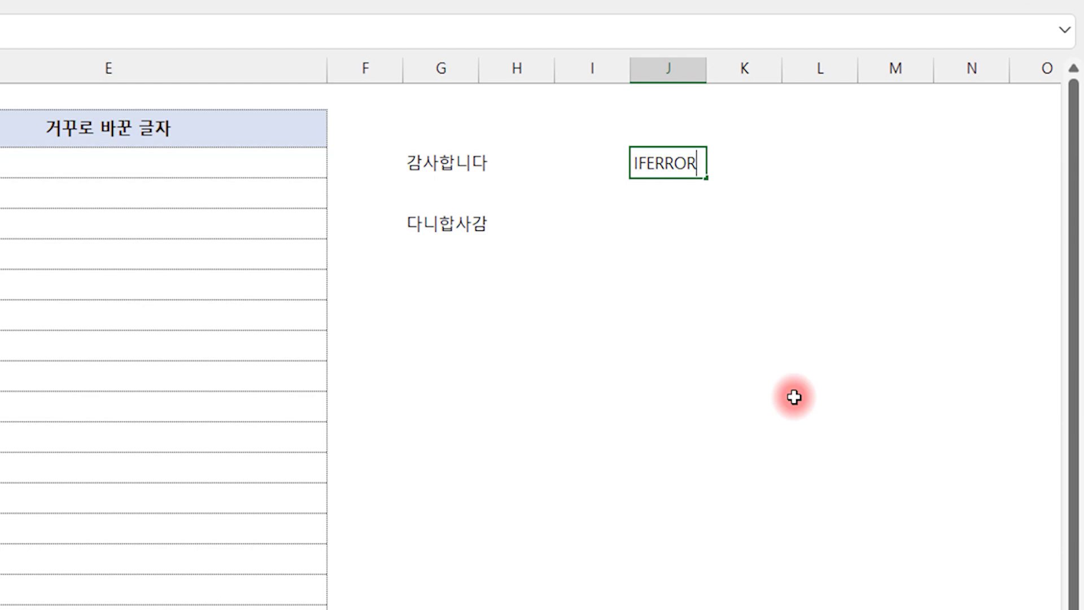
pyautogui.write('(MID(TEXT')
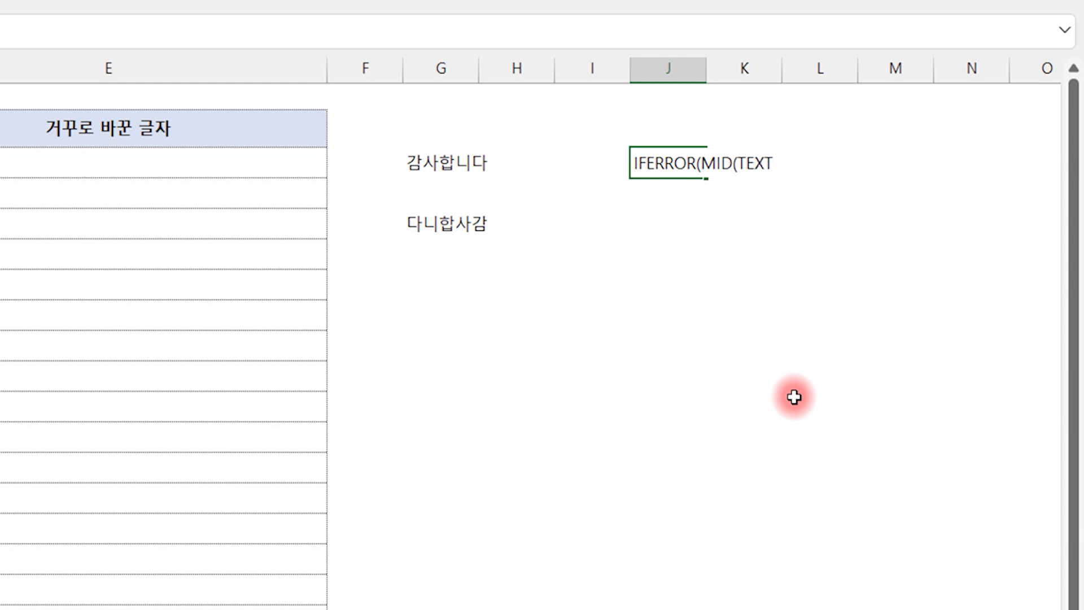
pyautogui.write(',LEN(TEXT')
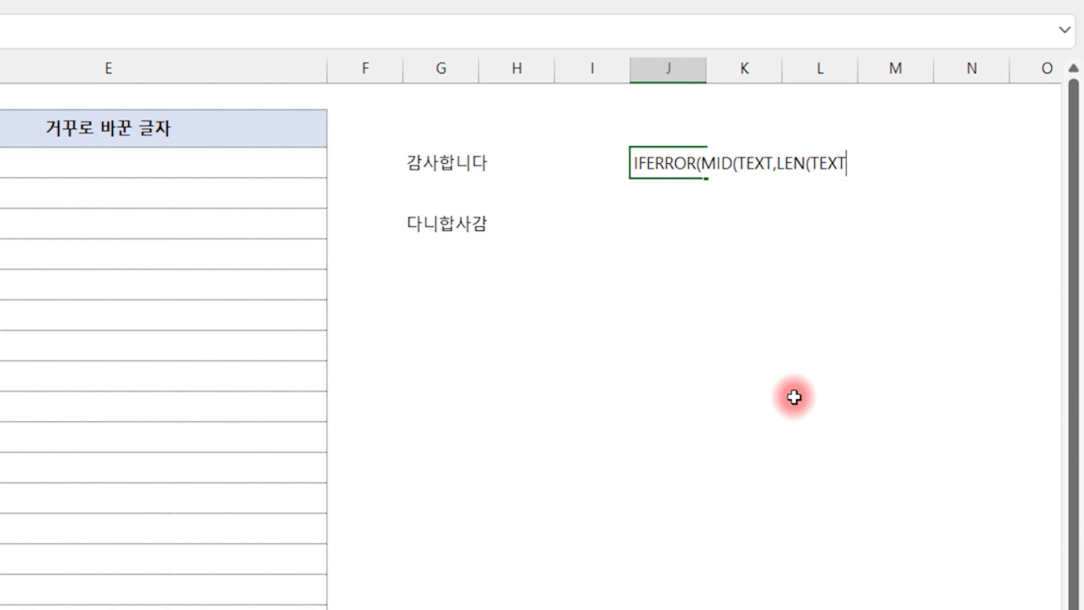
pyautogui.write(')')
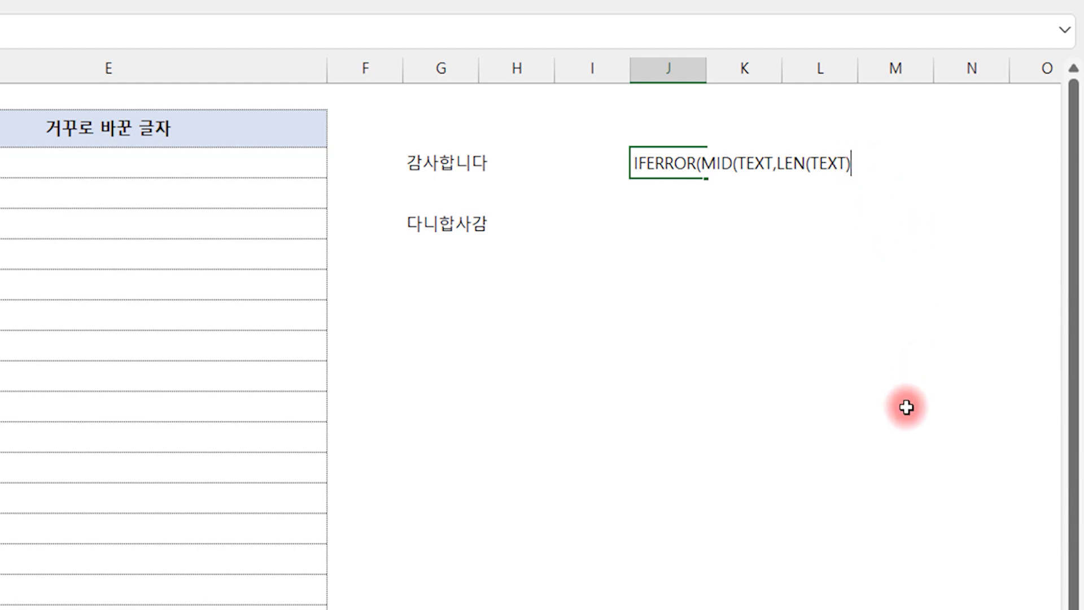
pyautogui.press('Return')
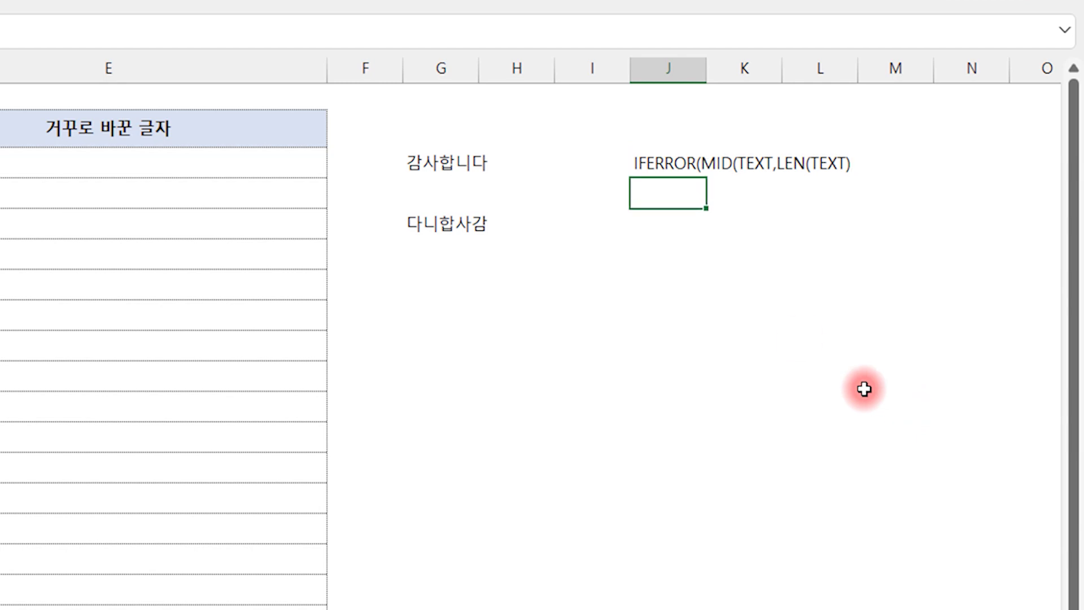
pyautogui.doubleClick(706, 70)
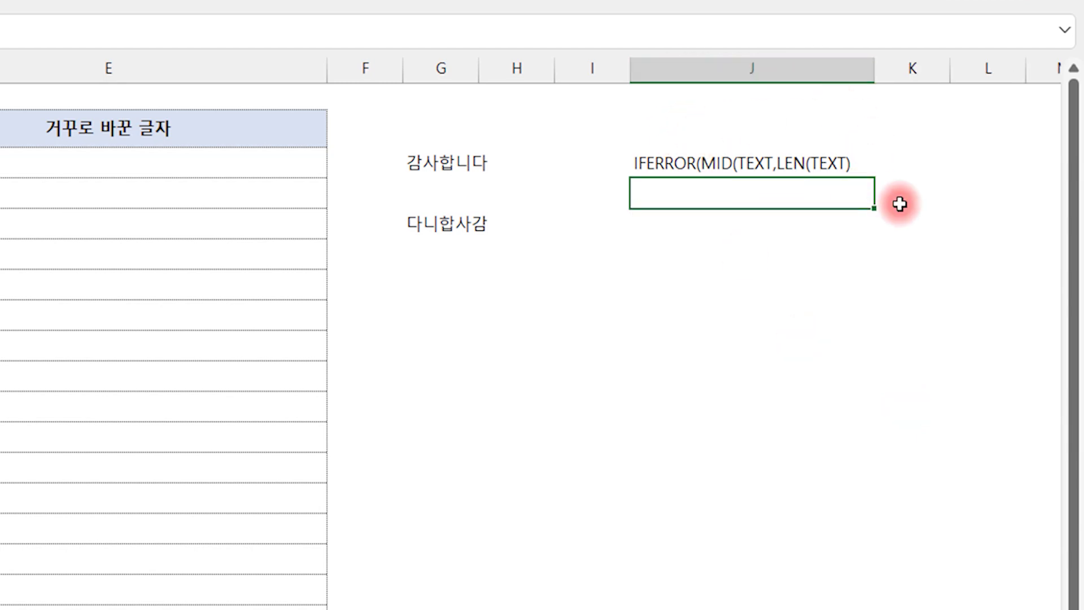
pyautogui.click(905, 167)
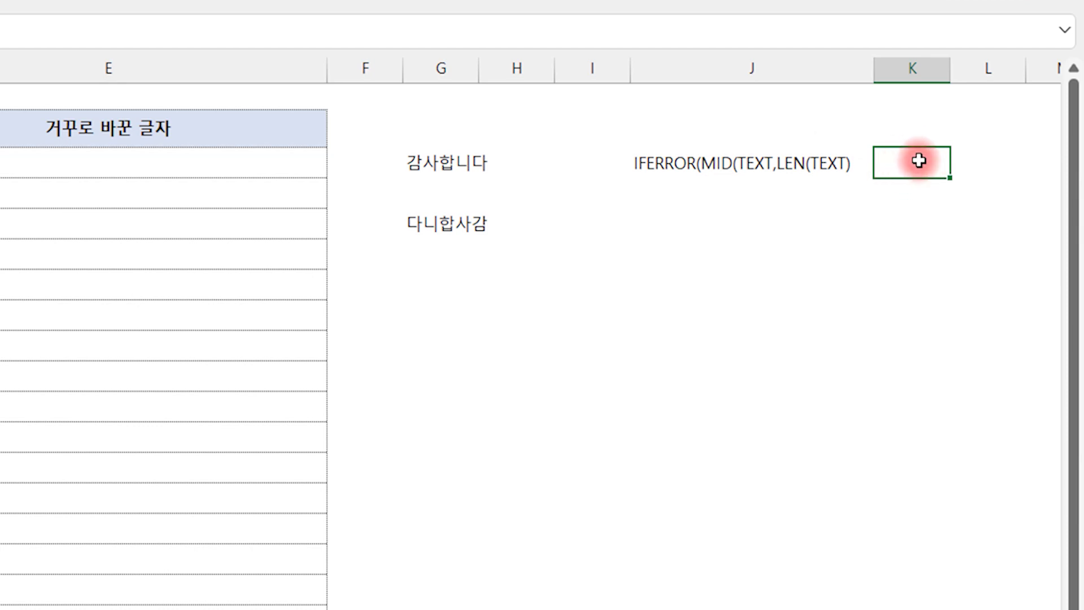
pyautogui.write('0')
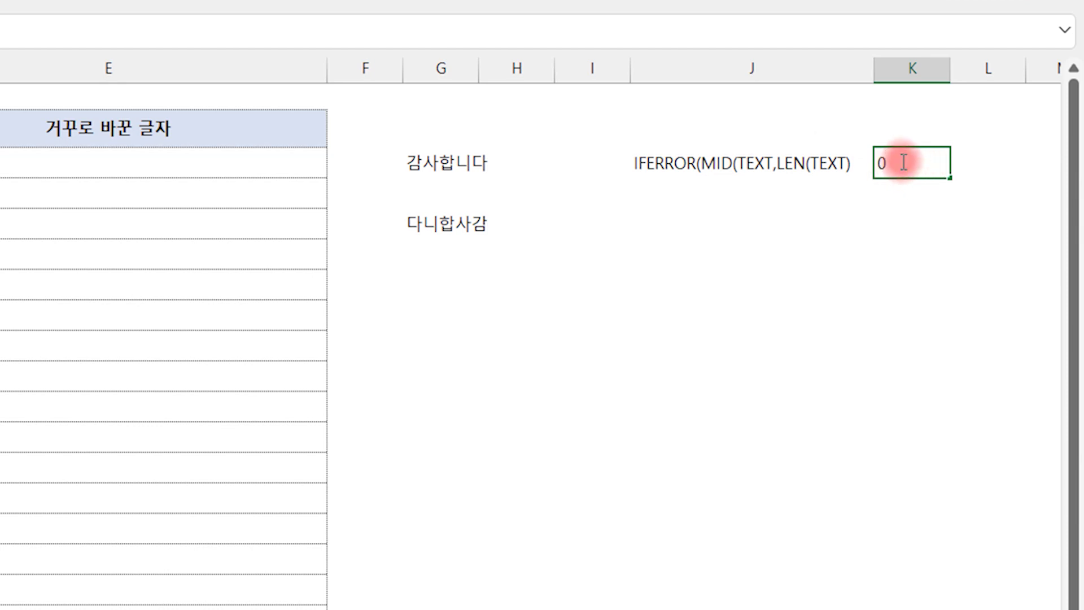
pyautogui.press('Return')
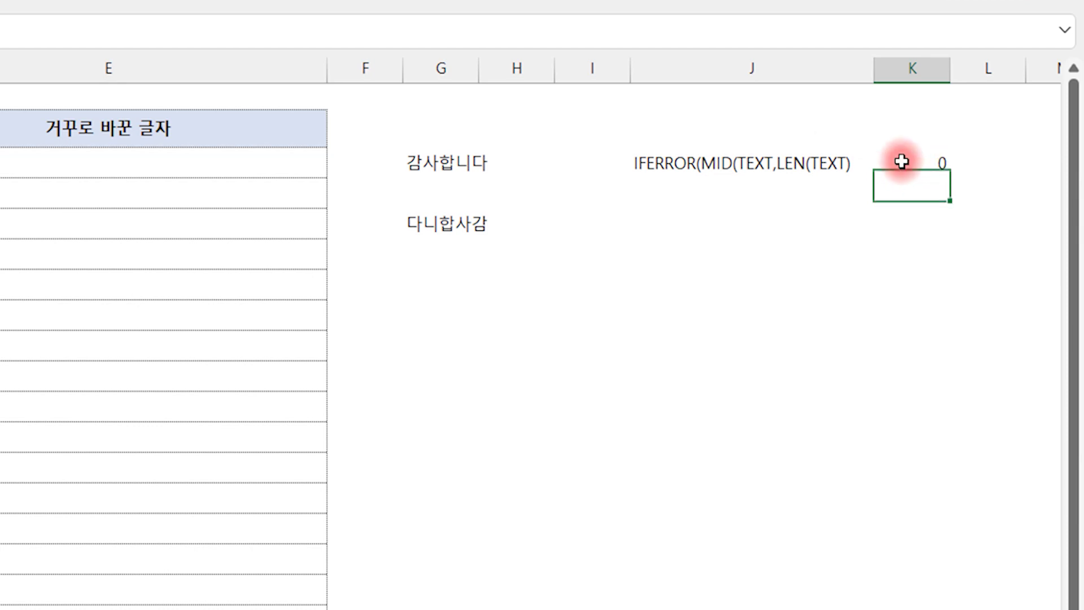
pyautogui.click(902, 162)
pyautogui.press('Delete')
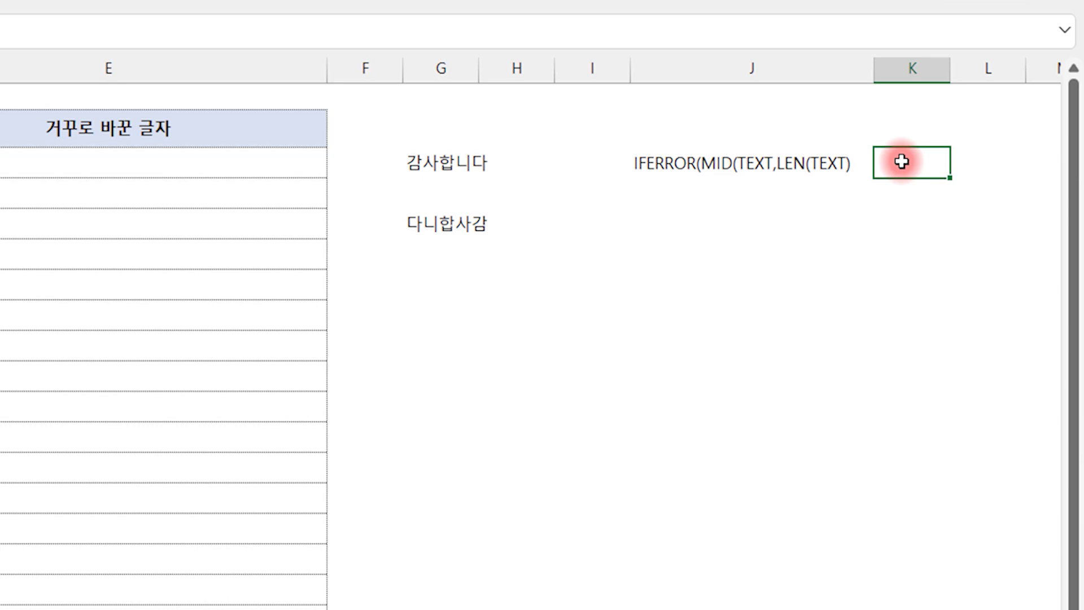
# Copy the J3 pattern text down to J4 and enter -1 beside it in K4
pyautogui.click(850, 167)
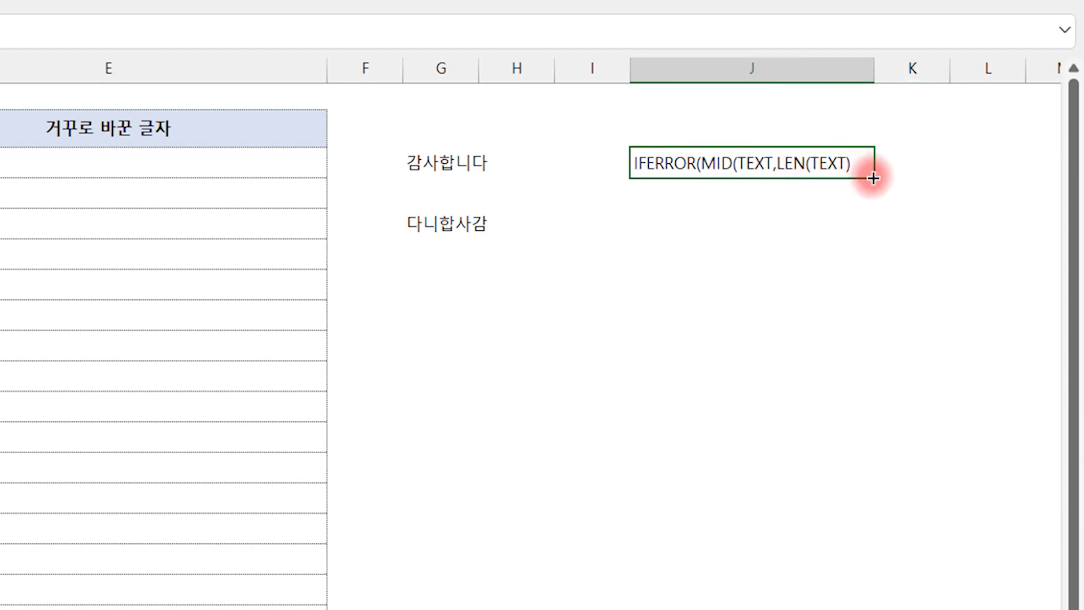
pyautogui.moveTo(873, 178); pyautogui.dragTo(794, 184)
pyautogui.click(912, 191)
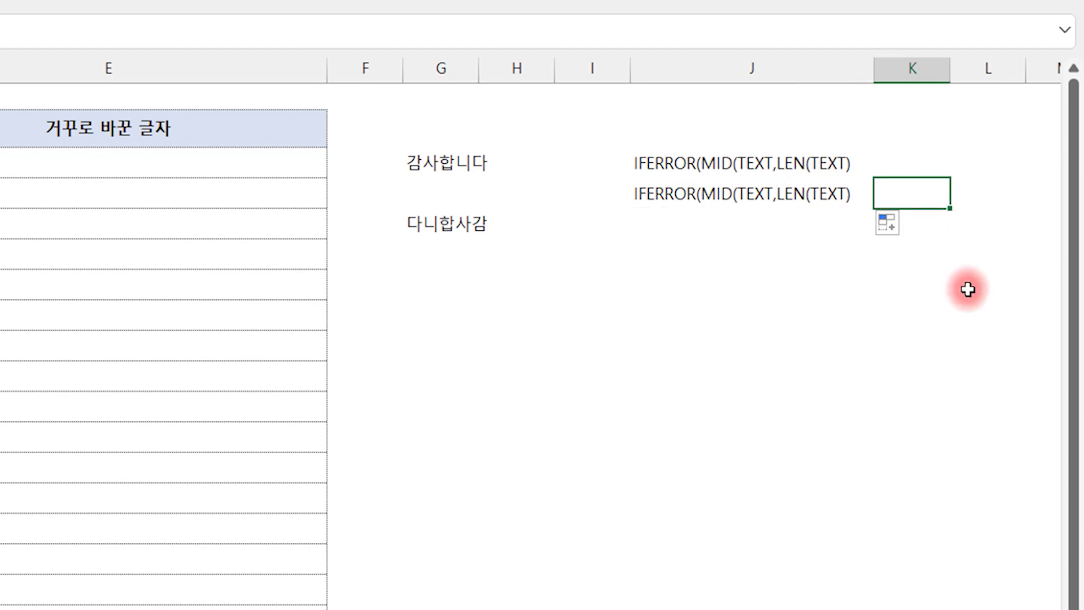
pyautogui.write('-1')
pyautogui.press('Return')
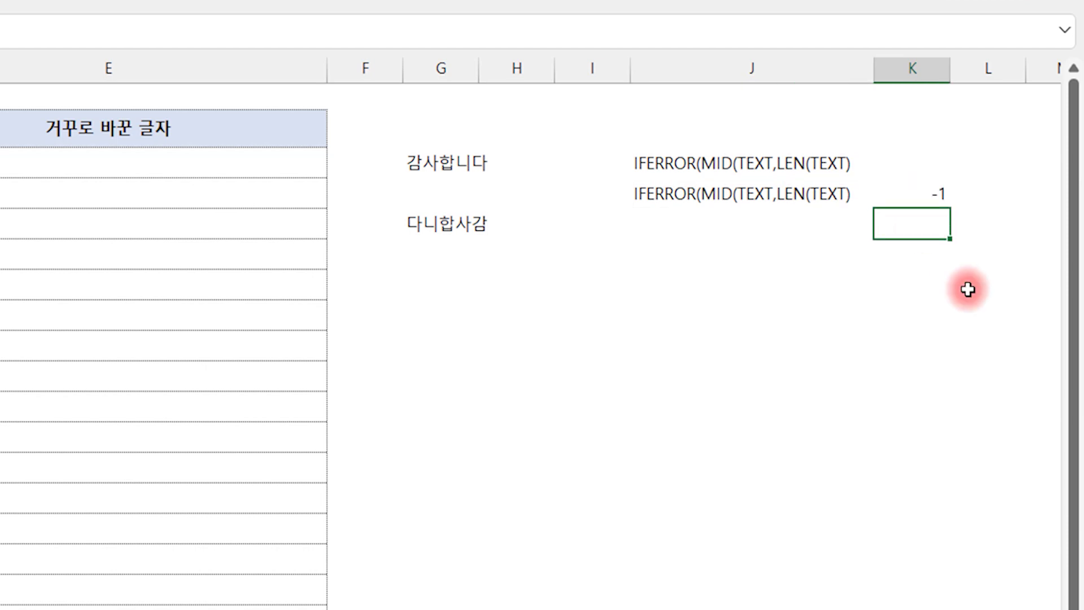
pyautogui.click(906, 158)
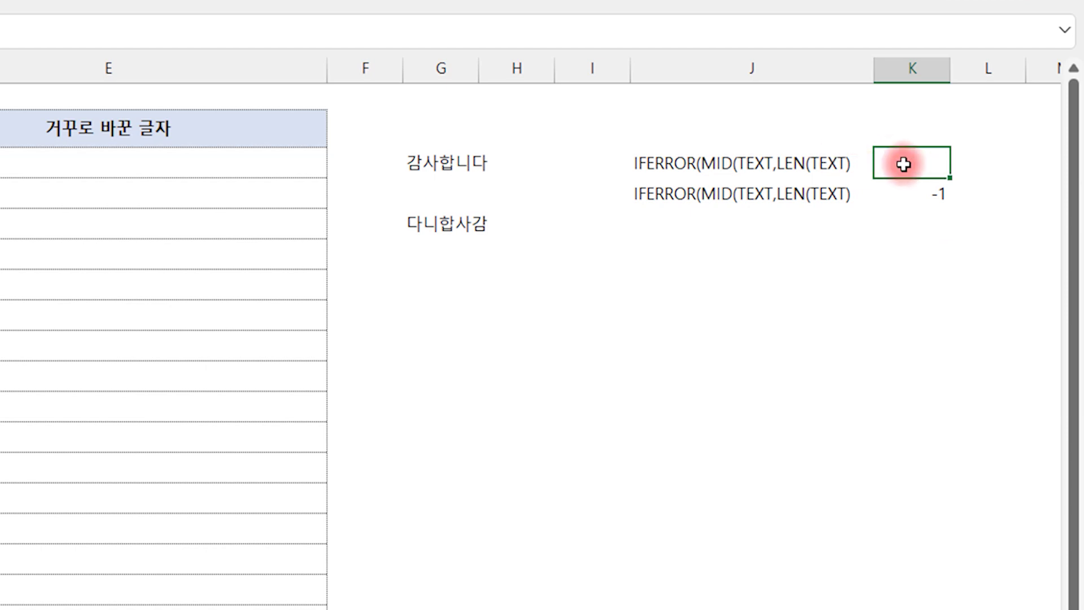
pyautogui.write('0')
pyautogui.press('Return')
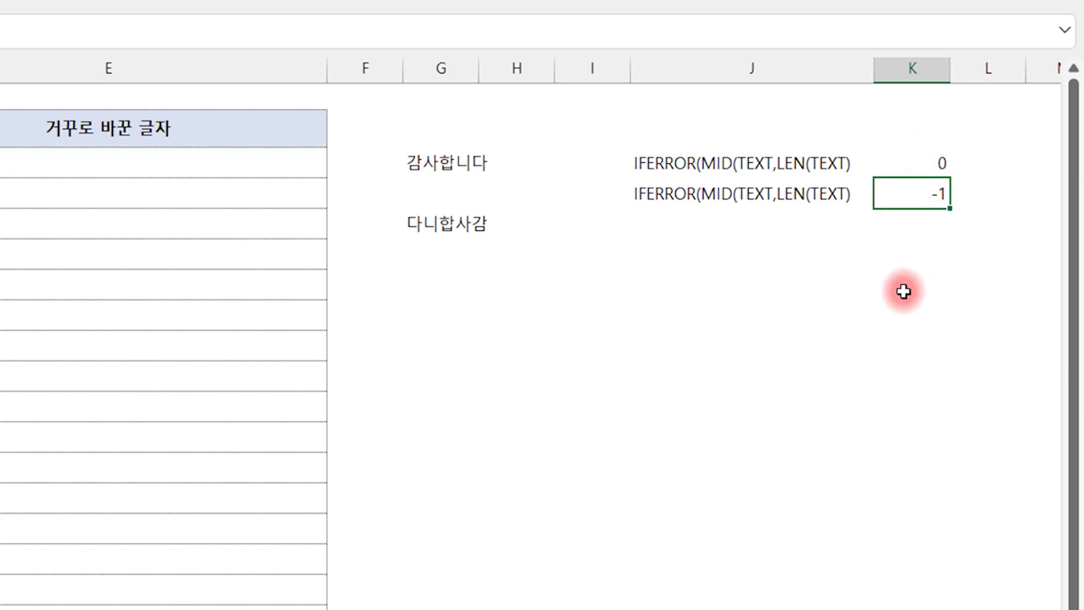
pyautogui.press('Up')
pyautogui.press('Delete')
pyautogui.press('Down')
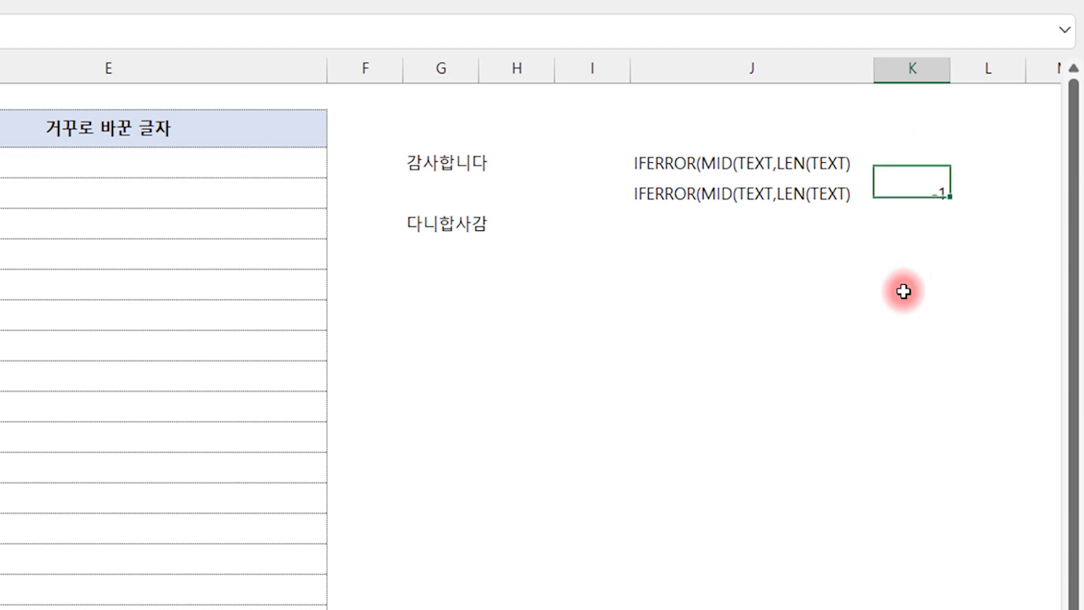
pyautogui.press('Left')
pyautogui.press('Right')
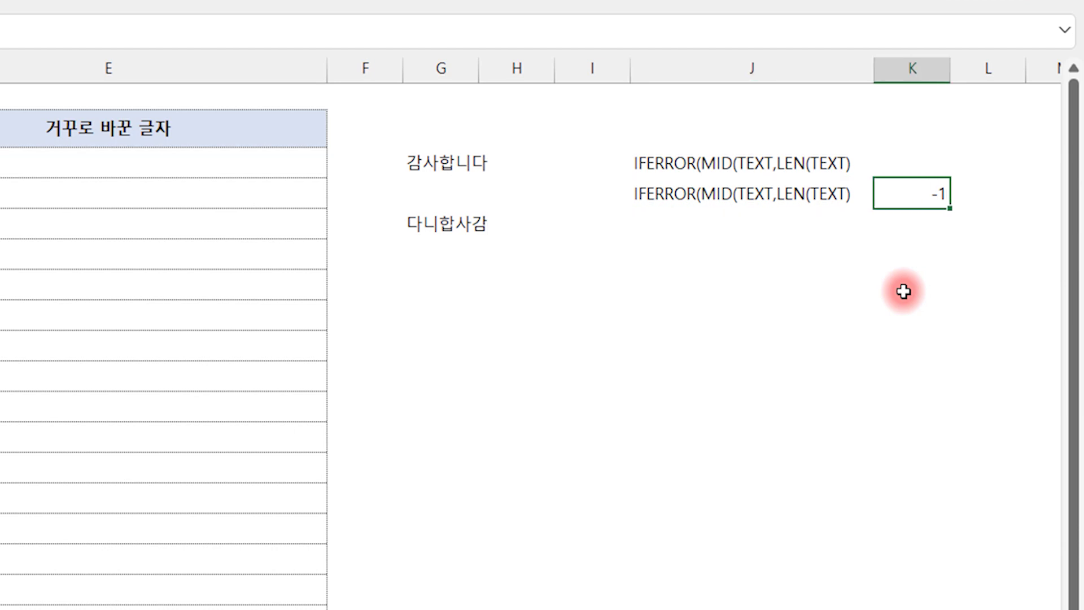
# Enter the closing pattern text ,1),"")& in L4
pyautogui.press('Right')
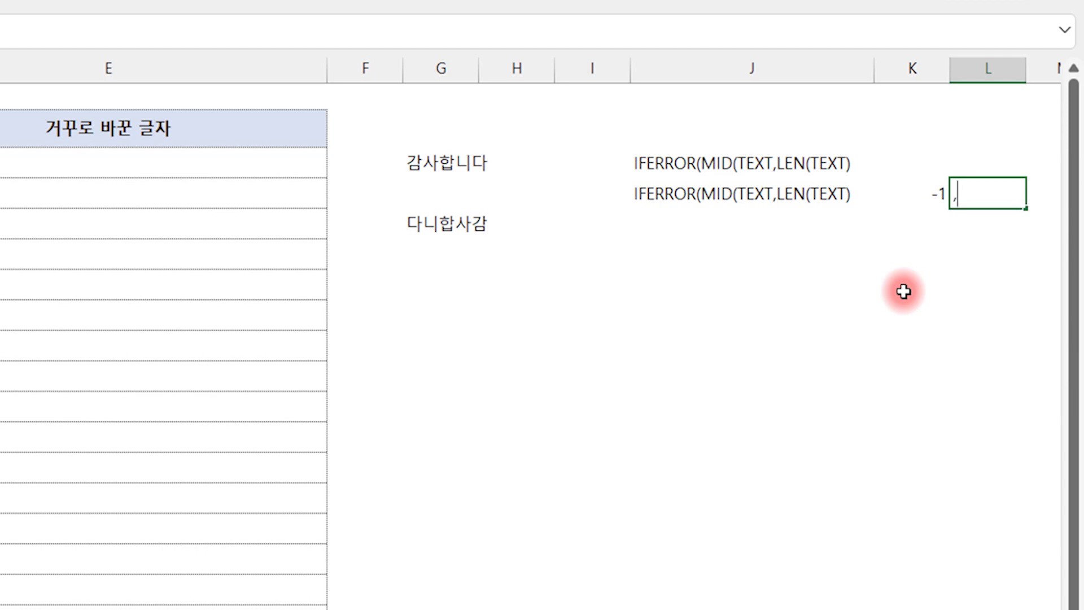
pyautogui.write('1)')
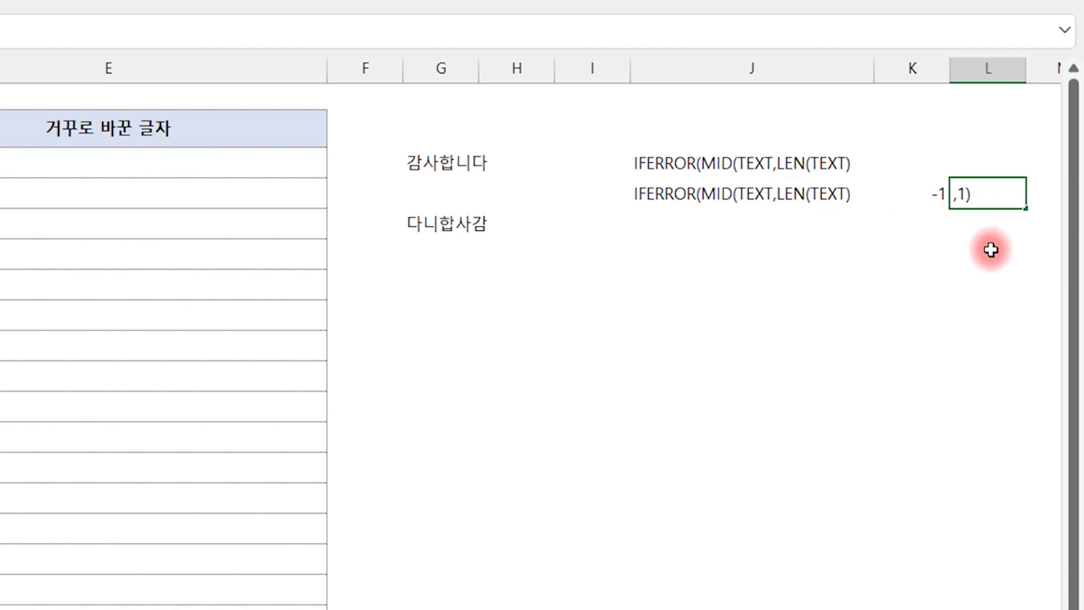
pyautogui.write(',"")')
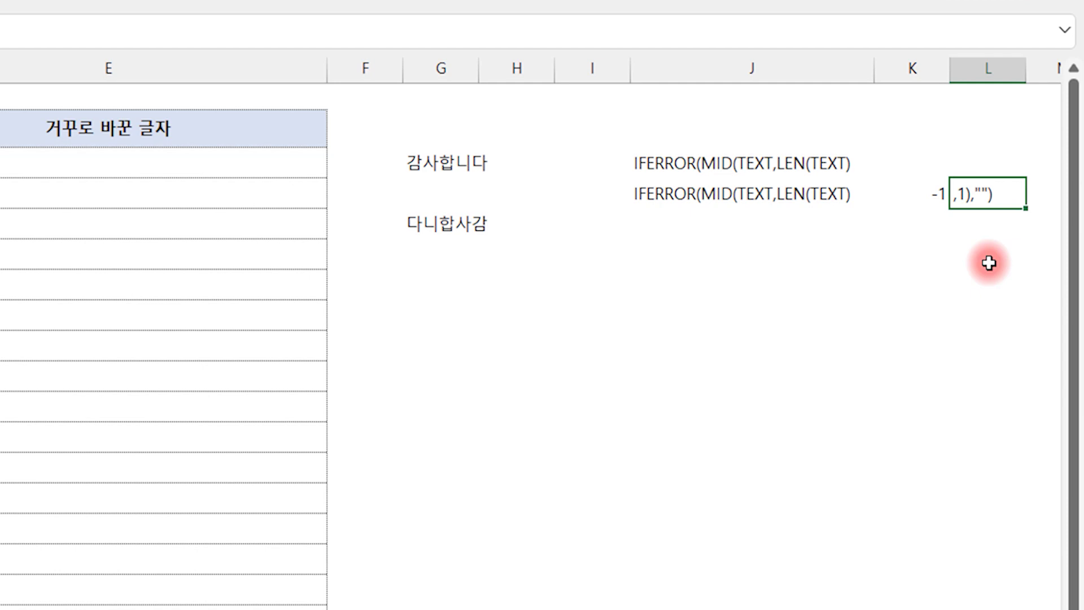
pyautogui.doubleClick(1013, 195)
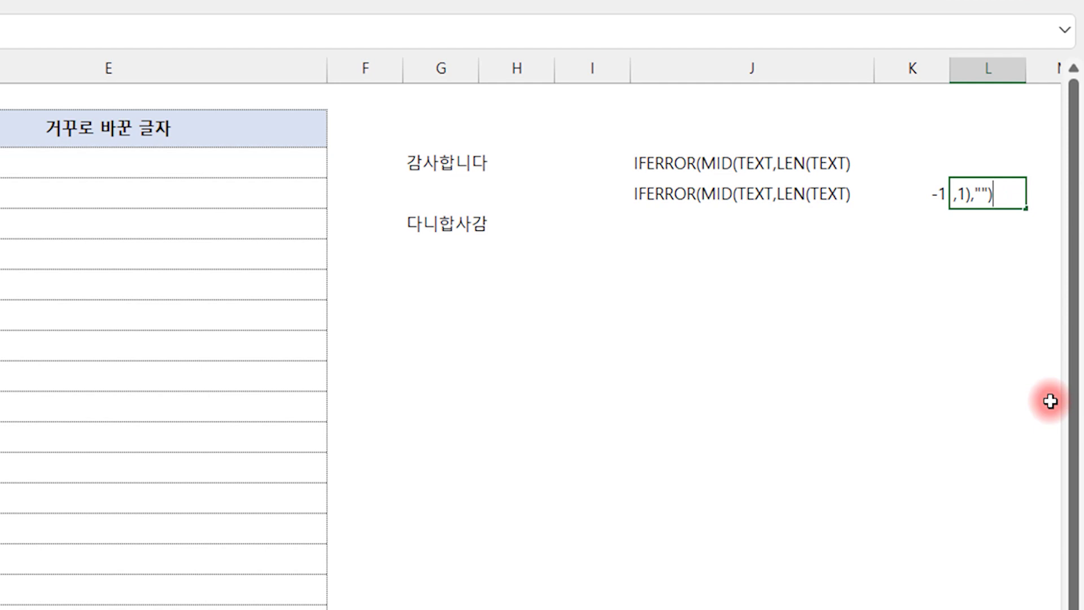
pyautogui.write('&')
pyautogui.press('Return')
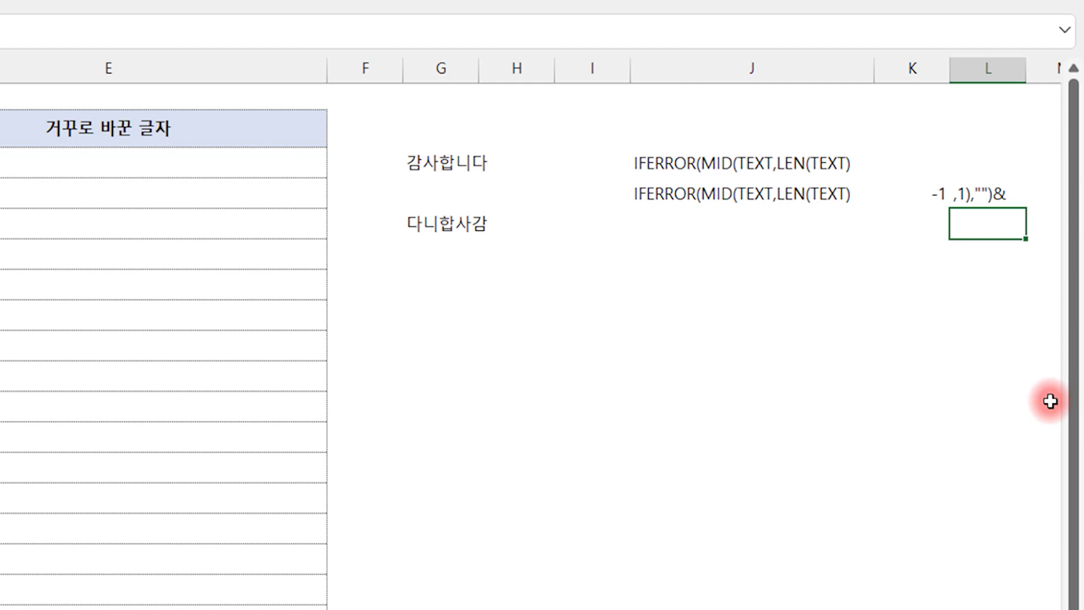
# Enter -2 in K5 and extend the K4:K5 series down to -21 in K24
pyautogui.click(934, 194)
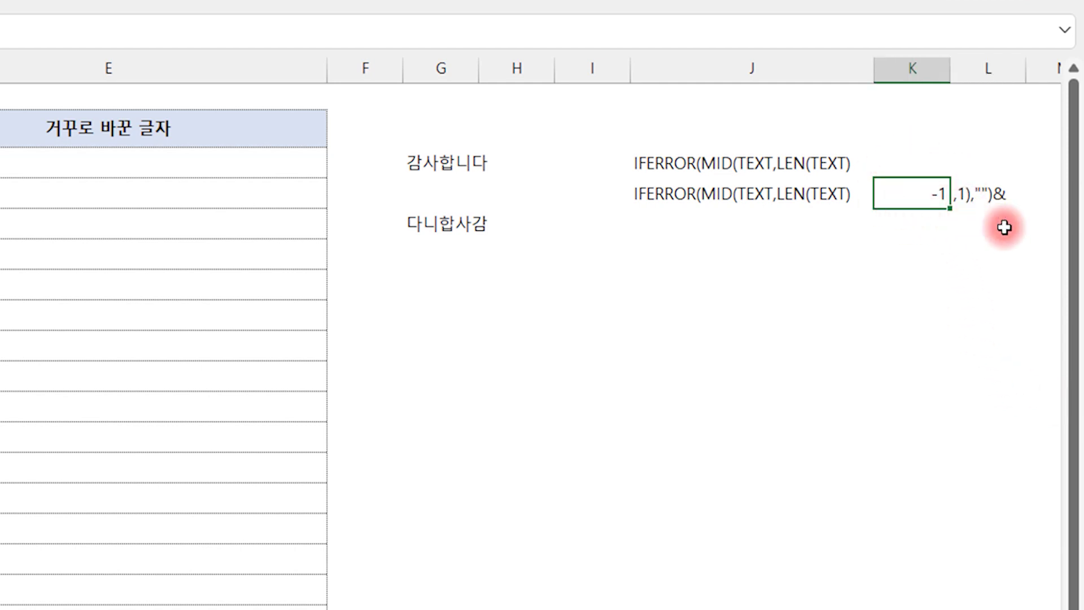
pyautogui.click(932, 225)
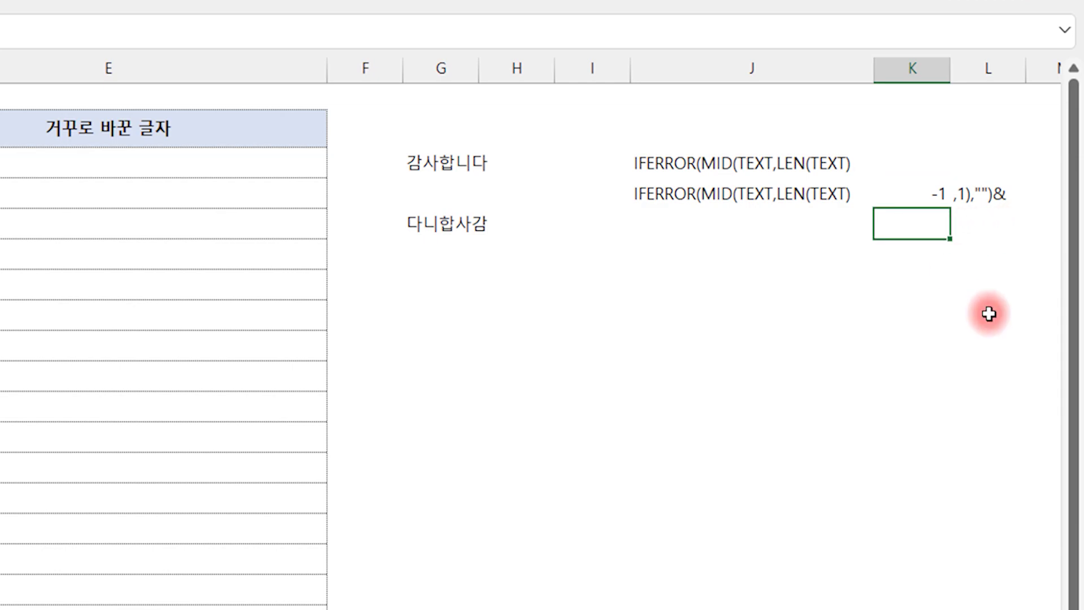
pyautogui.write('-2')
pyautogui.press('Return')
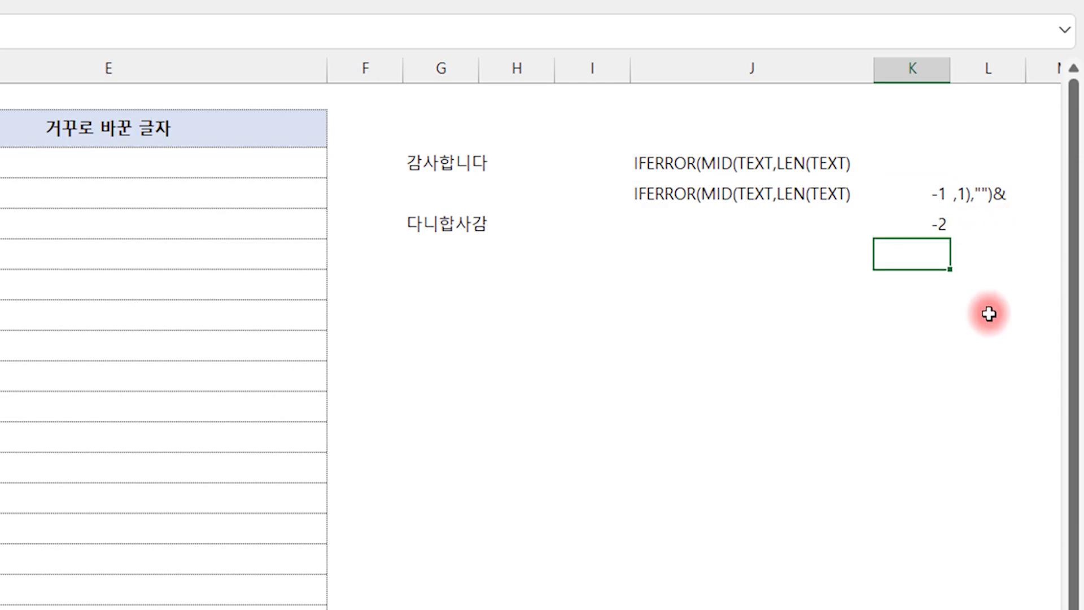
pyautogui.moveTo(936, 193); pyautogui.dragTo(934, 224)
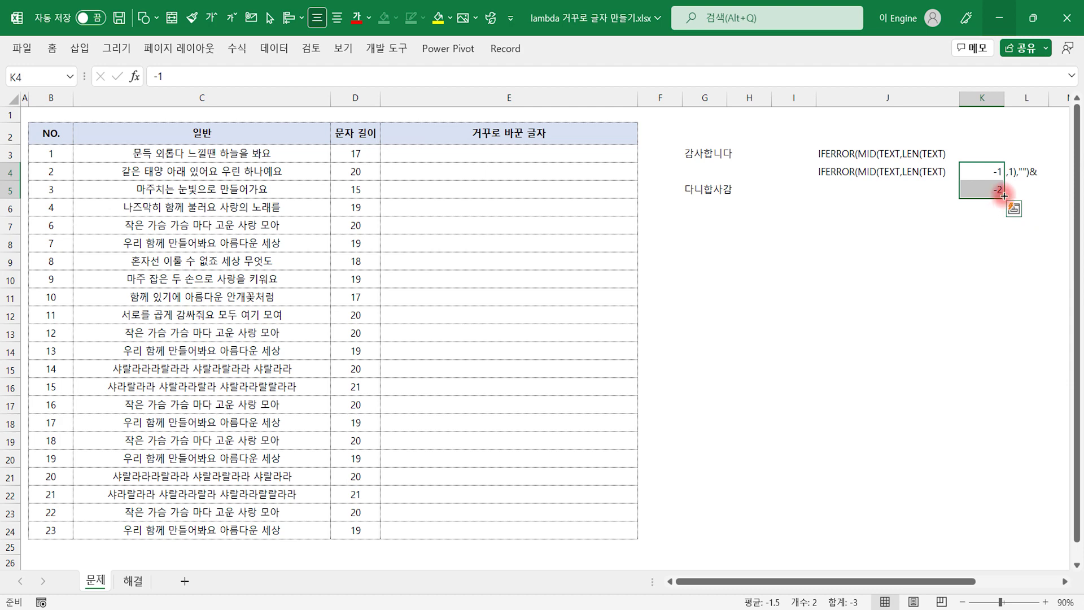
pyautogui.moveTo(1003, 196); pyautogui.dragTo(987, 537)
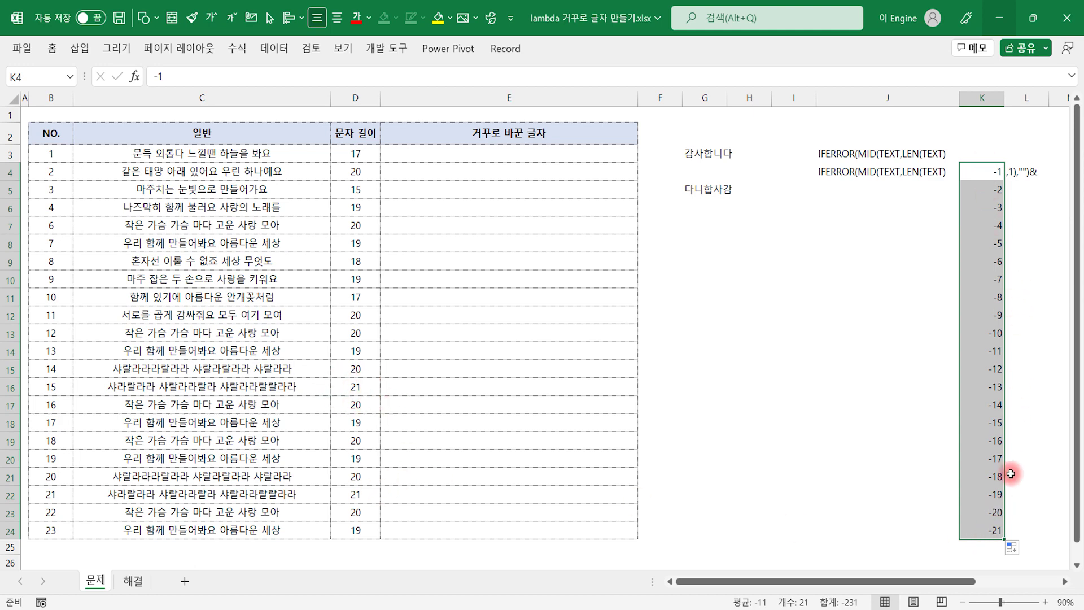
# Fill the pattern text in J4 and the closing text in L4 down to row 24
pyautogui.click(942, 176)
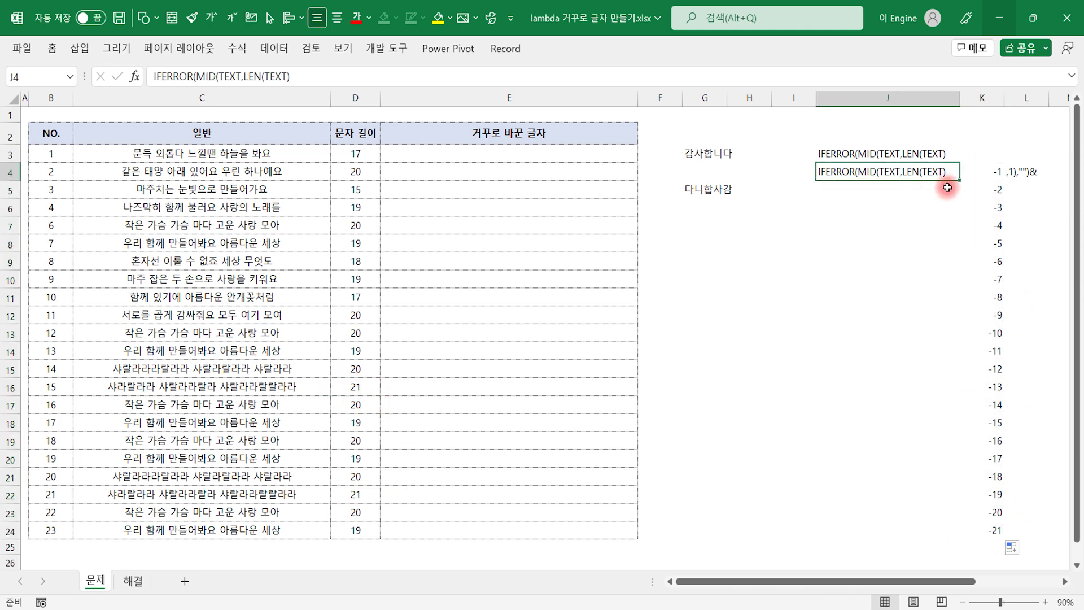
pyautogui.moveTo(958, 180); pyautogui.dragTo(955, 539)
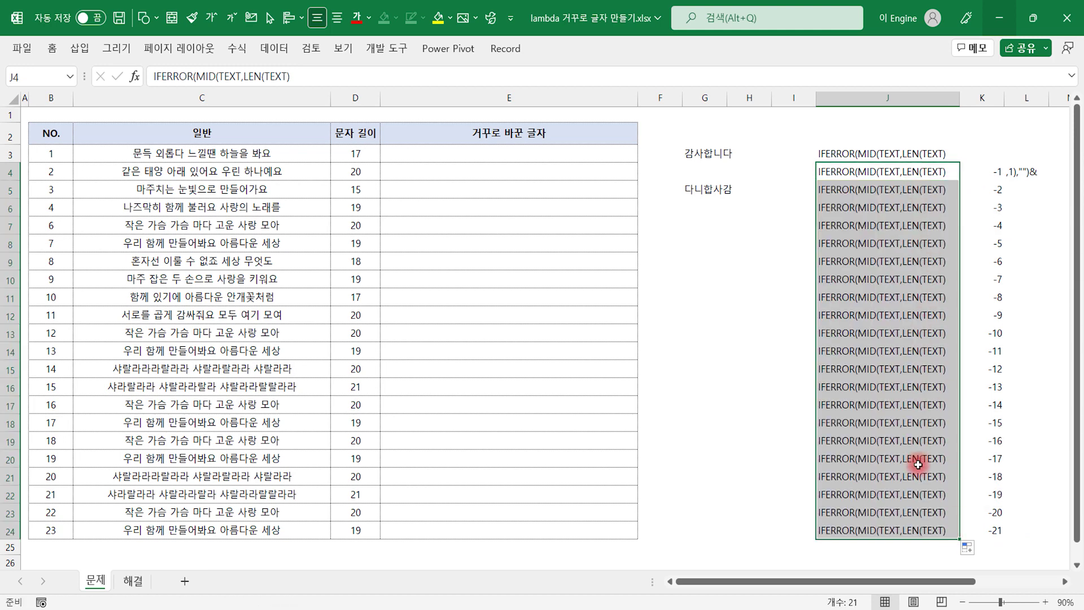
pyautogui.click(1026, 171)
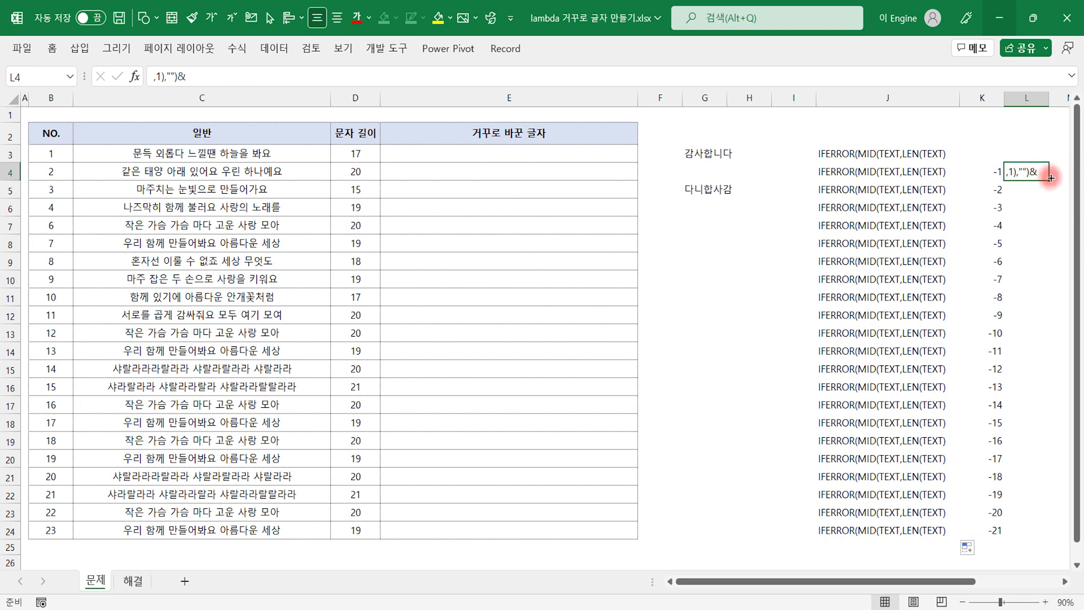
pyautogui.moveTo(1050, 178); pyautogui.dragTo(1040, 528)
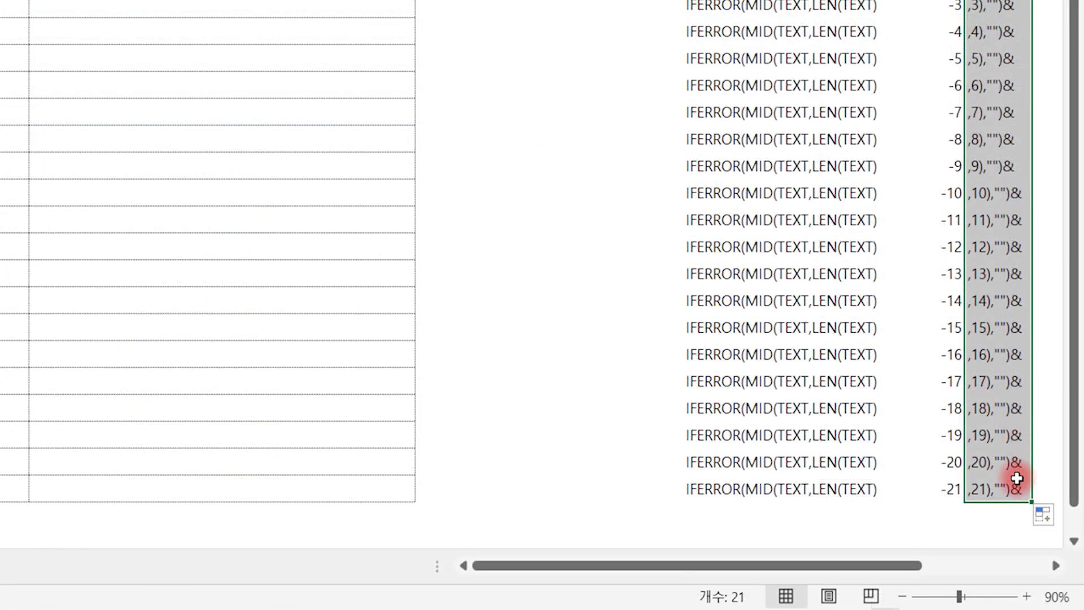
# Remove the trailing & from the closing text in L24
pyautogui.click(1022, 530)
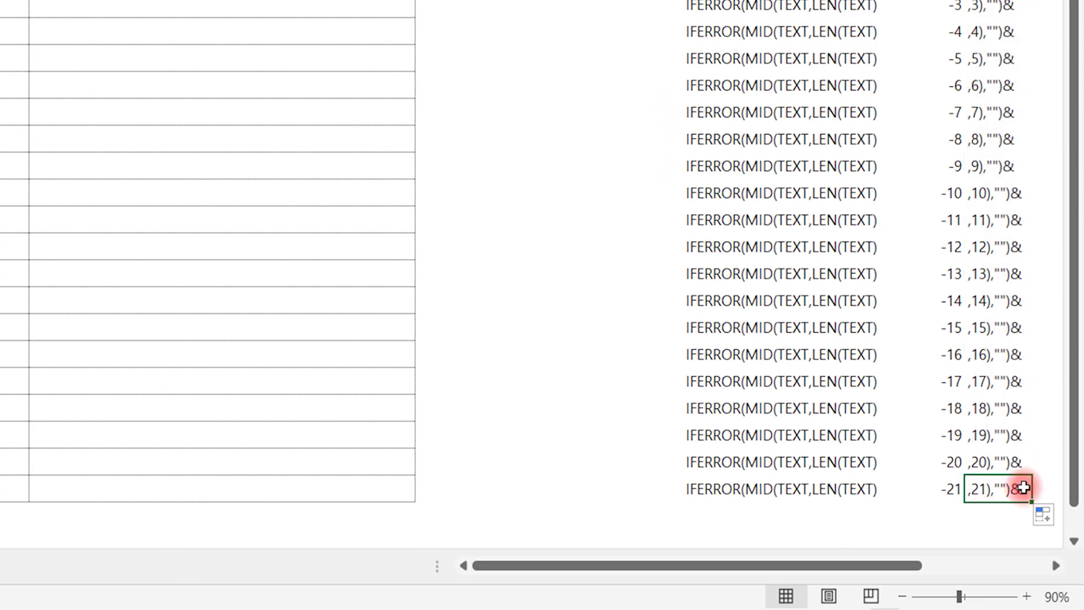
pyautogui.doubleClick(1024, 488)
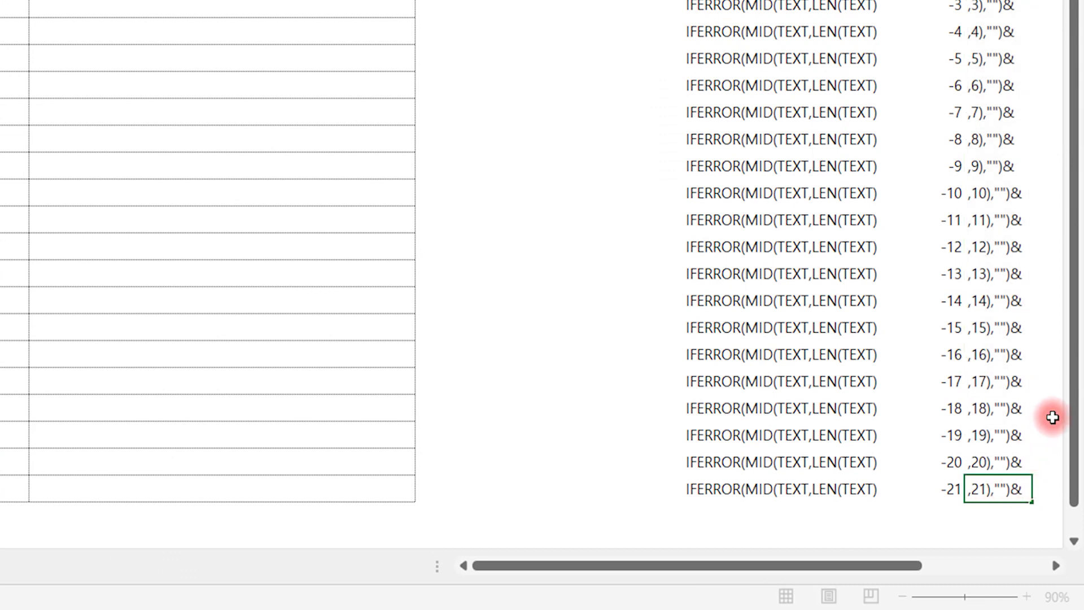
pyautogui.press('BackSpace')
pyautogui.press('Return')
# Review how the text pieces in columns J to L line up row by row in rows 4 to 6
pyautogui.press('Right')
pyautogui.press('Right')
pyautogui.press('Up')
pyautogui.press('Up')
pyautogui.press('Up')
pyautogui.press('Up')
pyautogui.press('Up')
pyautogui.press('Up')
pyautogui.press('Up')
pyautogui.press('Up')
pyautogui.press('Up')
pyautogui.press('Up')
pyautogui.press('Up')
pyautogui.press('Up')
pyautogui.press('Up')
pyautogui.press('Up')
pyautogui.press('Up')
pyautogui.press('Up')
pyautogui.press('Up')
pyautogui.press('Up')
pyautogui.press('Up')
pyautogui.press('Up')
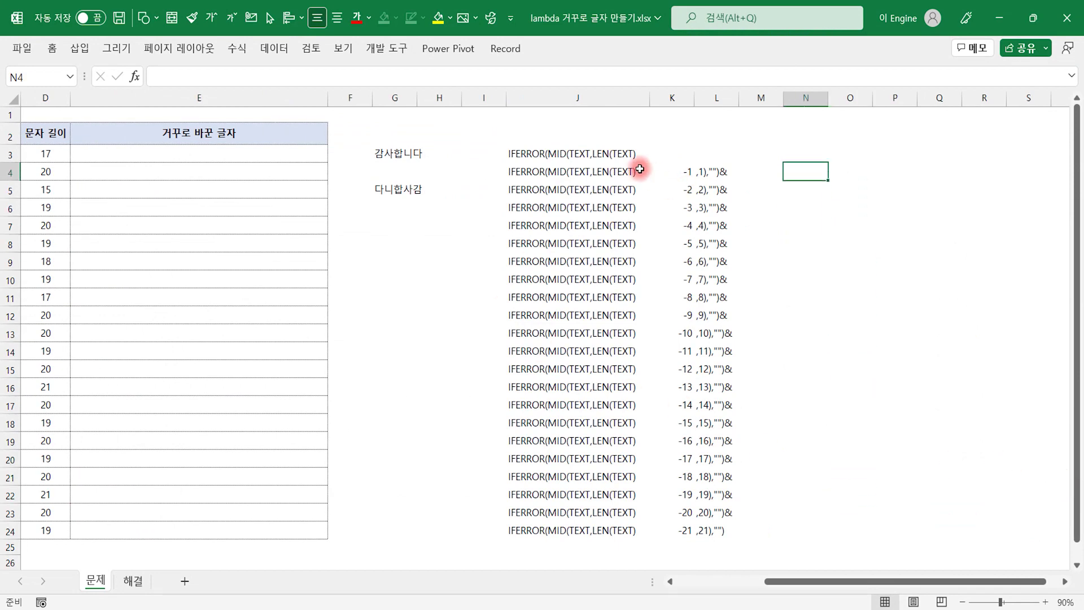
pyautogui.moveTo(597, 171); pyautogui.dragTo(714, 172)
pyautogui.moveTo(619, 194); pyautogui.dragTo(716, 190)
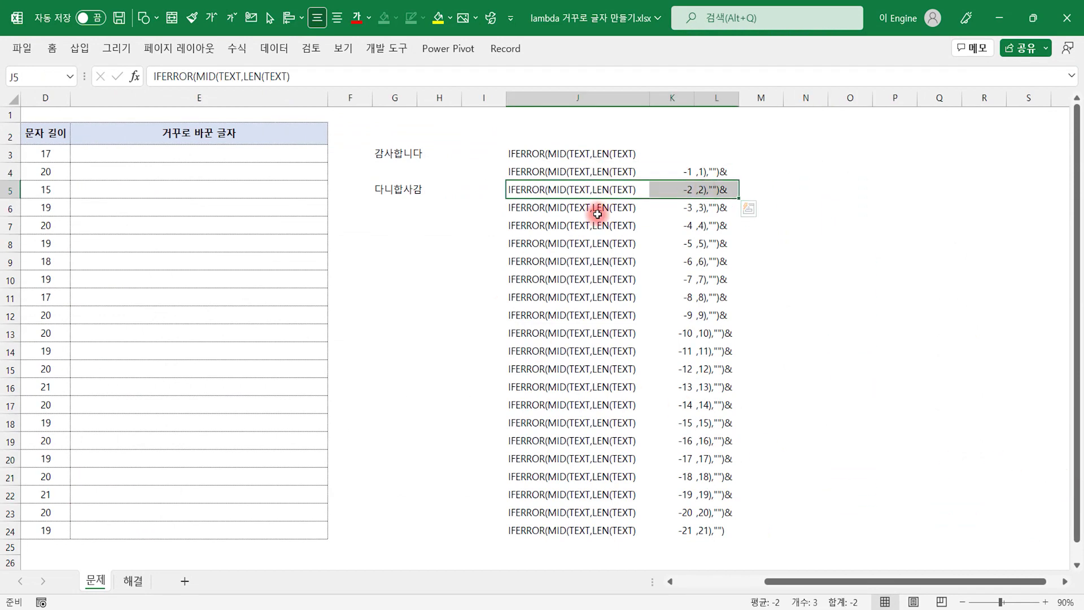
pyautogui.moveTo(593, 209); pyautogui.dragTo(716, 209)
pyautogui.click(633, 192)
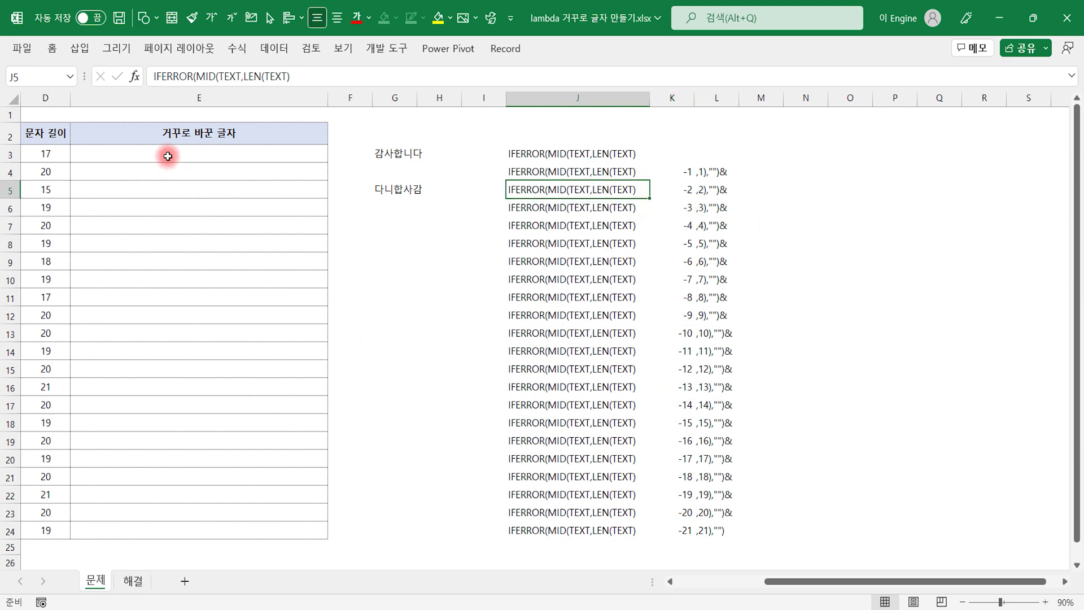
# Enter =J4&K4&L4 in M4 to join the row's three text pieces
pyautogui.click(797, 174)
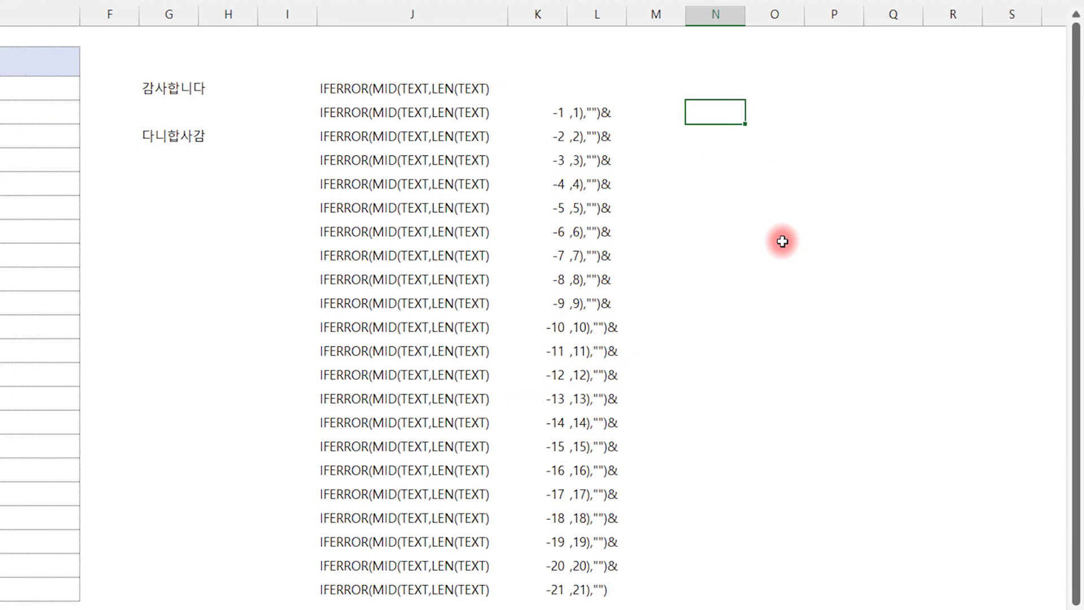
pyautogui.press('Left')
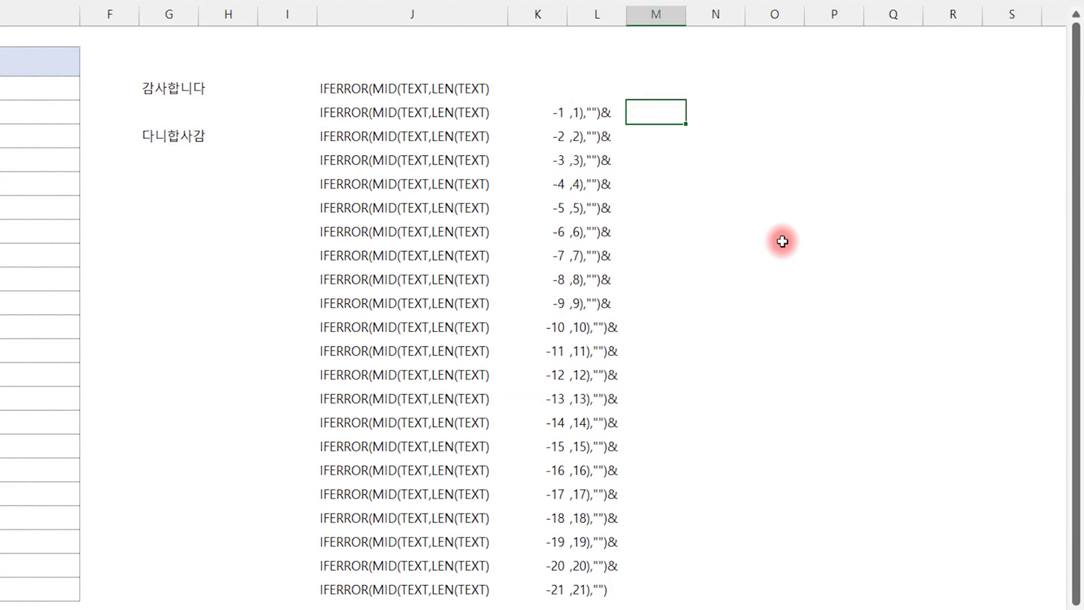
pyautogui.write('=')
pyautogui.press('Left')
pyautogui.press('Left')
pyautogui.press('Left')
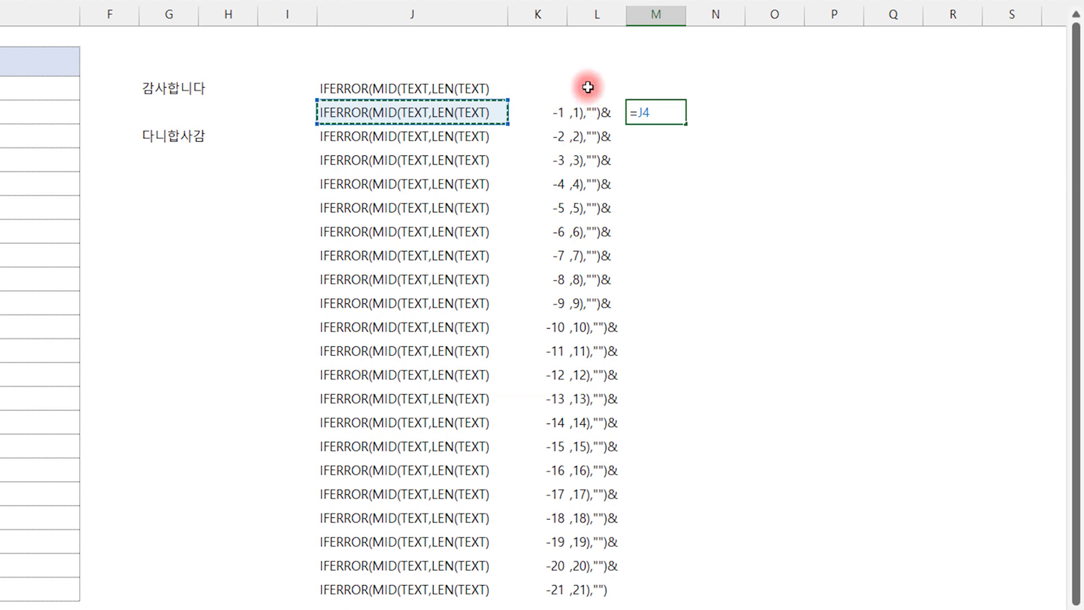
pyautogui.write('&')
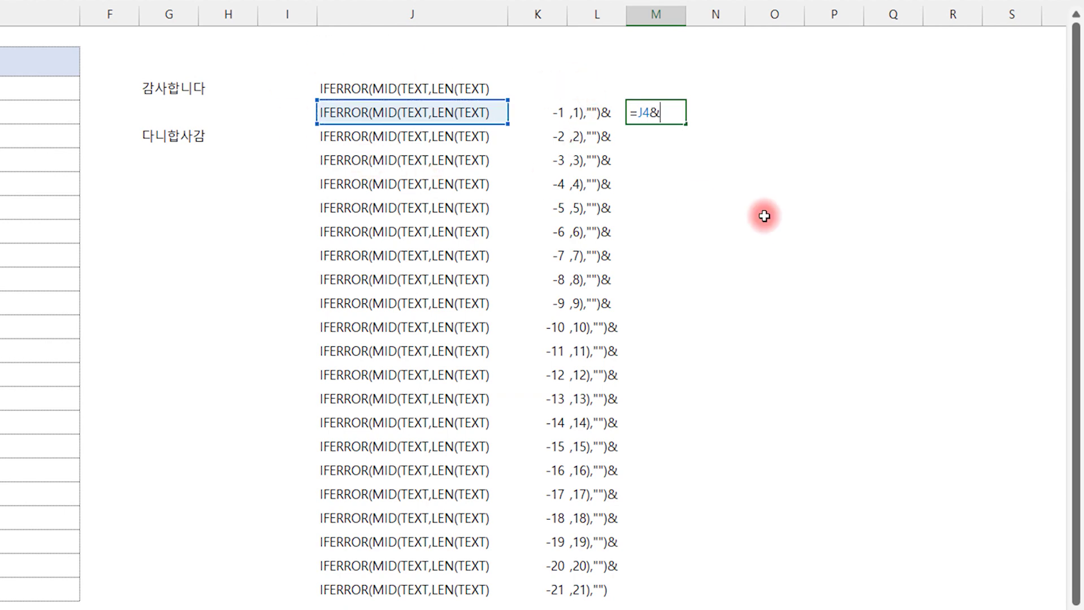
pyautogui.press('Left')
pyautogui.press('Left')
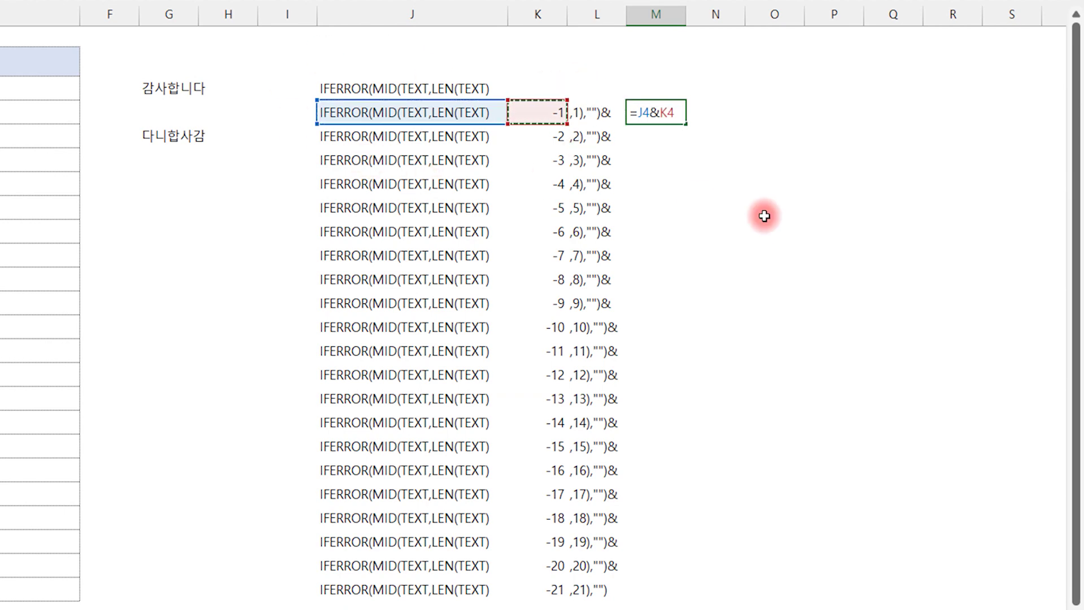
pyautogui.write('&')
pyautogui.press('Left')
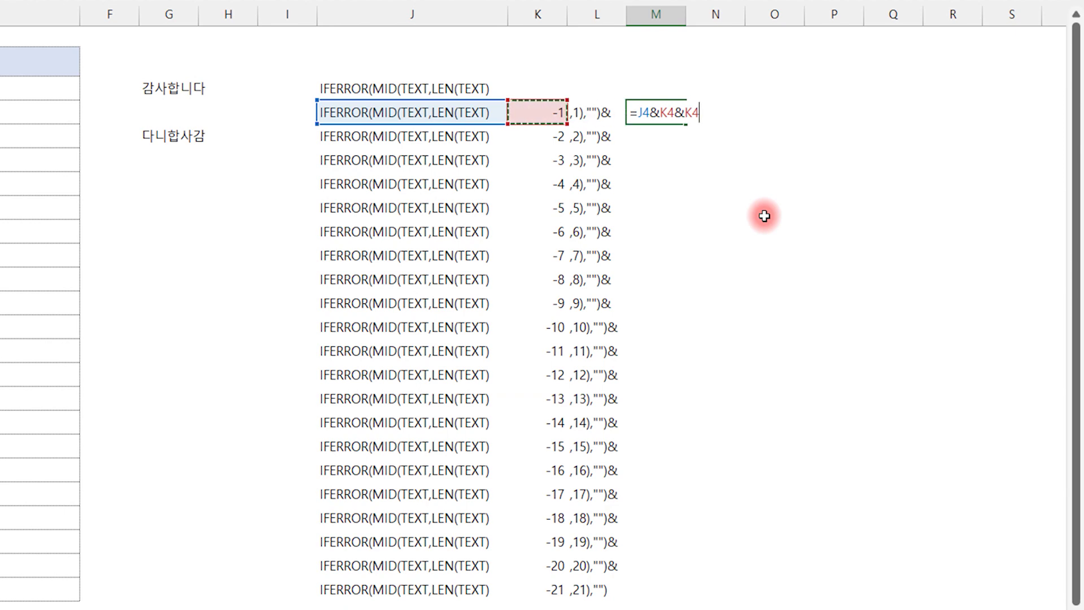
pyautogui.press('Return')
pyautogui.press('Up')
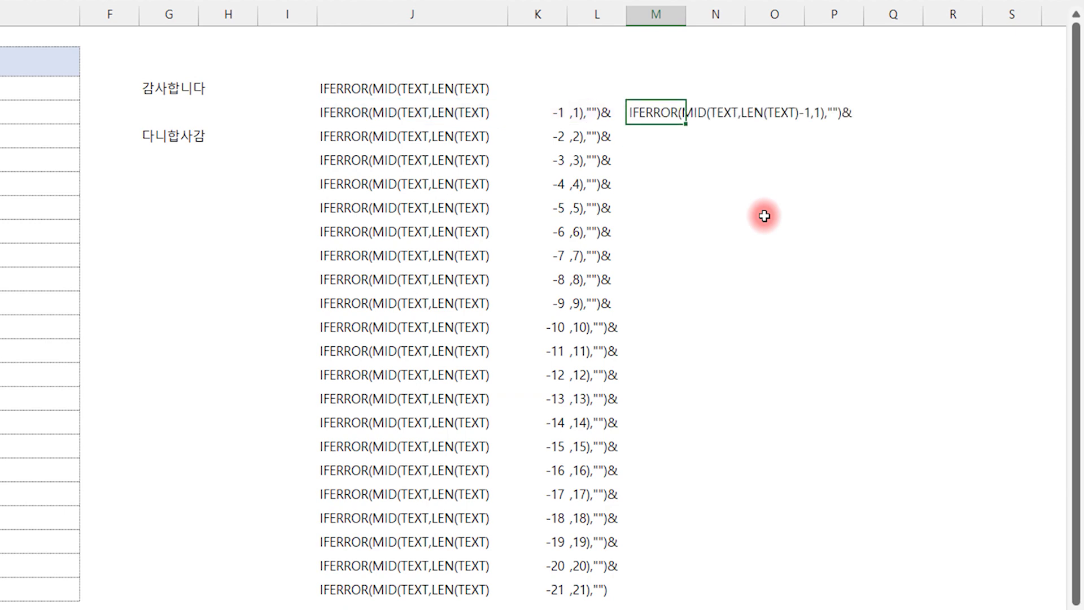
# Copy the joining formula from M4 up into M3
pyautogui.click(770, 163)
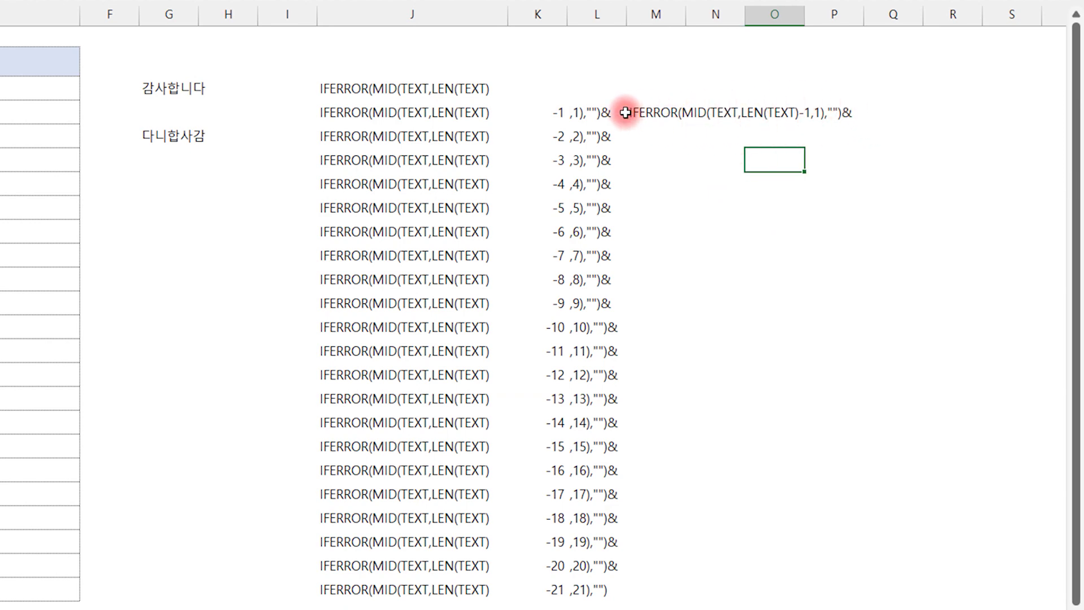
pyautogui.click(546, 87)
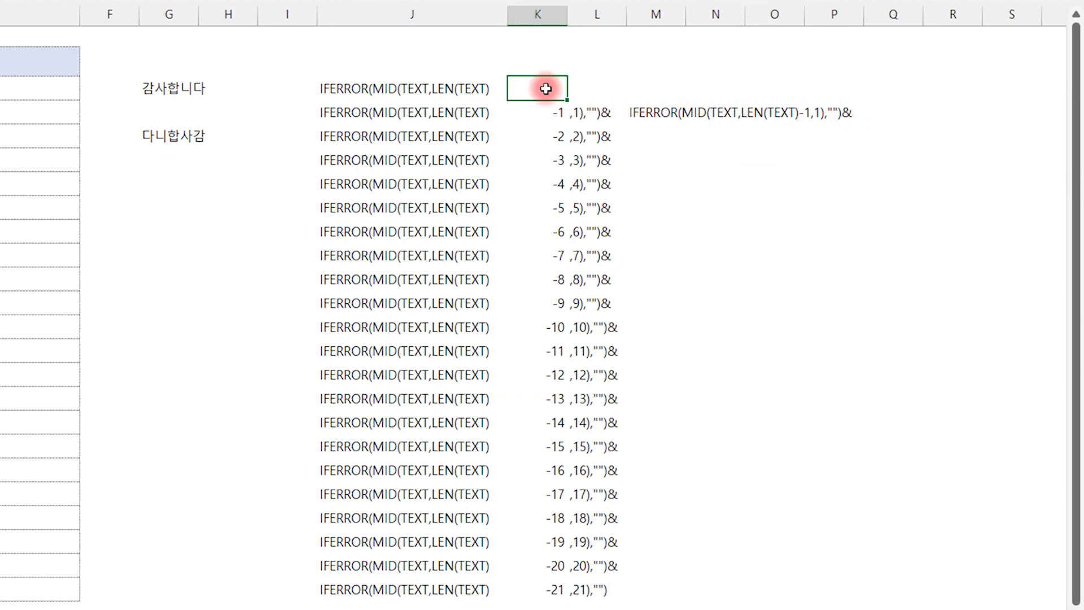
pyautogui.click(658, 114)
pyautogui.moveTo(685, 123); pyautogui.dragTo(661, 91)
pyautogui.click(830, 185)
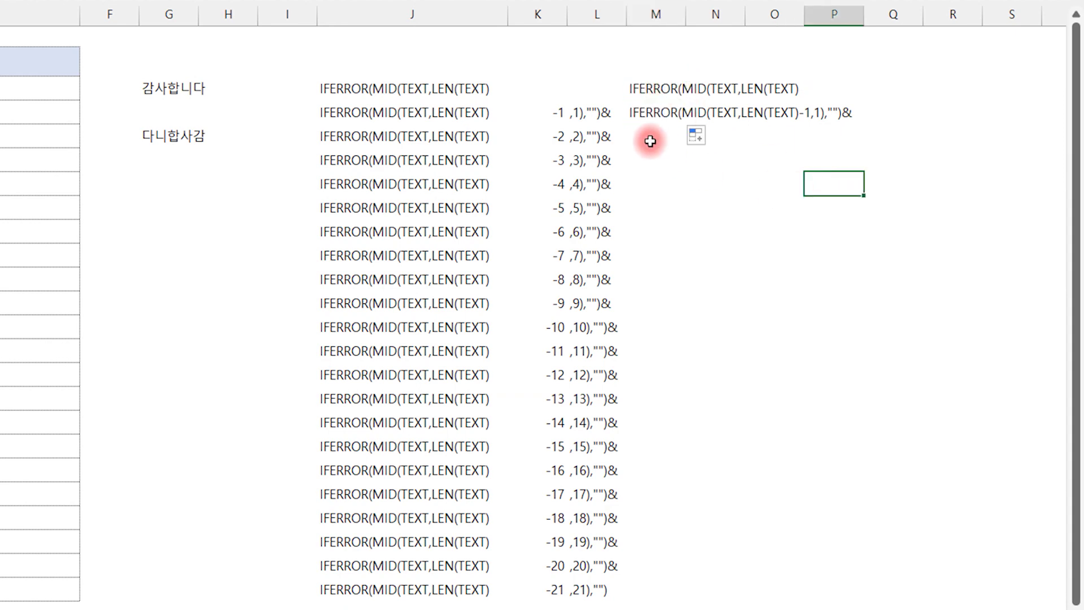
# Fill the closing text from L4 up into L3 and change its number to 1 so it reads ,1),"")&
pyautogui.click(557, 90)
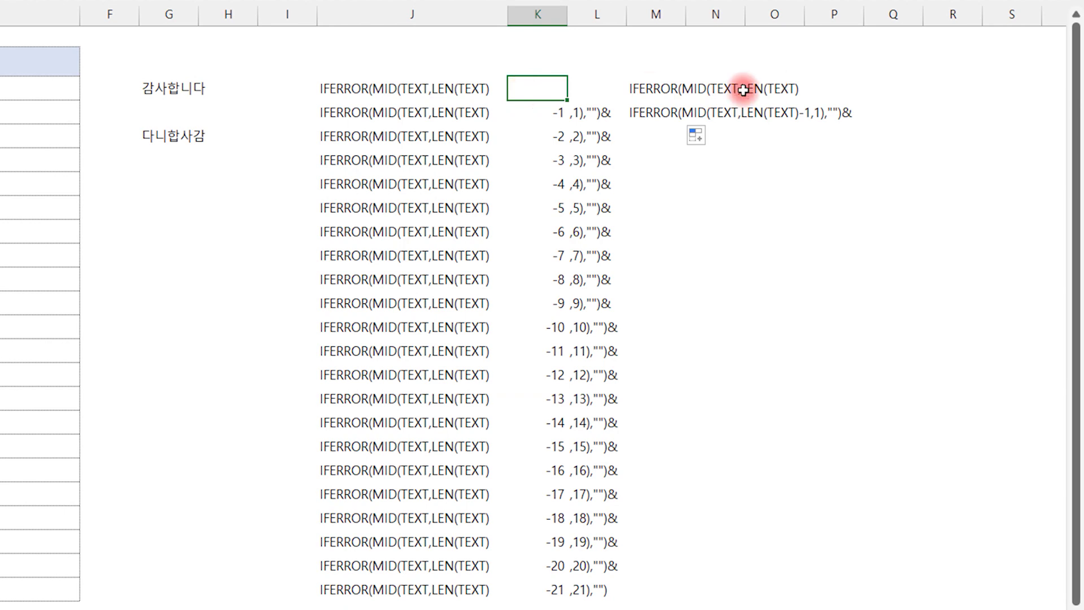
pyautogui.click(648, 89)
pyautogui.click(591, 111)
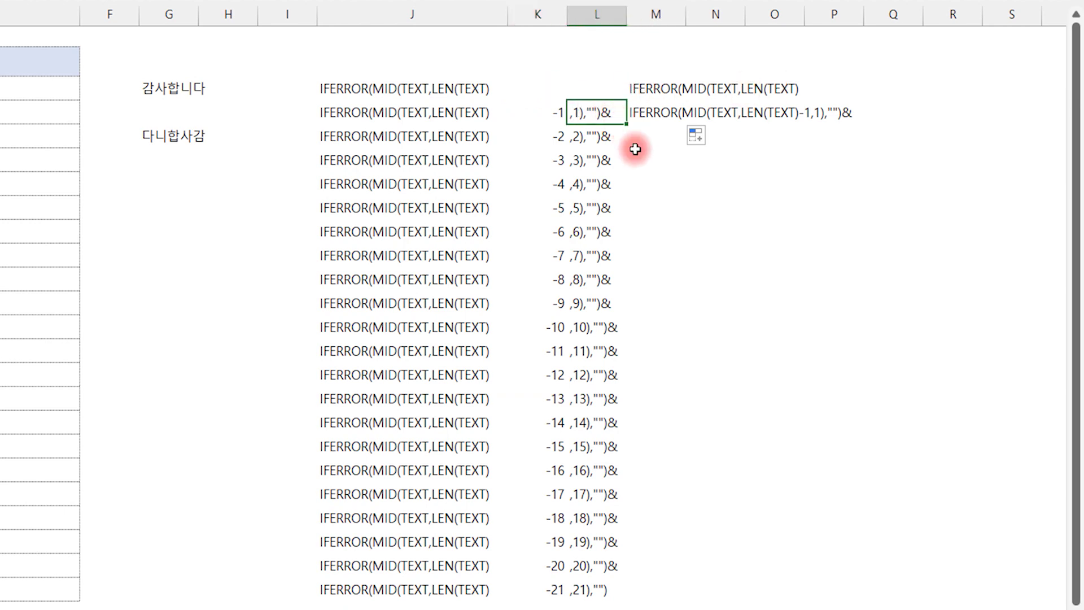
pyautogui.moveTo(625, 121); pyautogui.dragTo(594, 89)
pyautogui.click(594, 90)
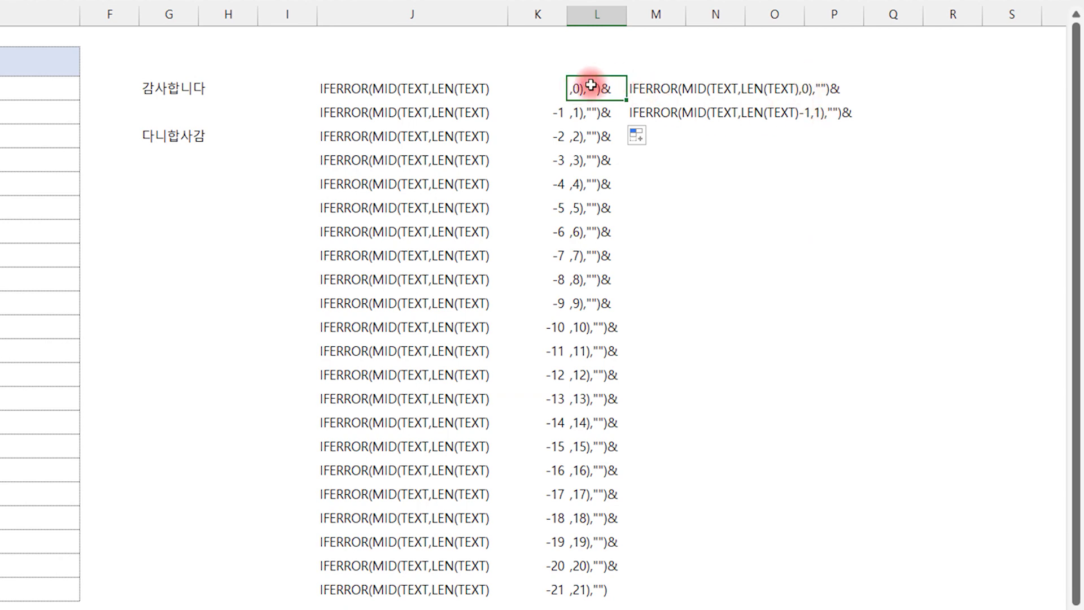
pyautogui.doubleClick(590, 85)
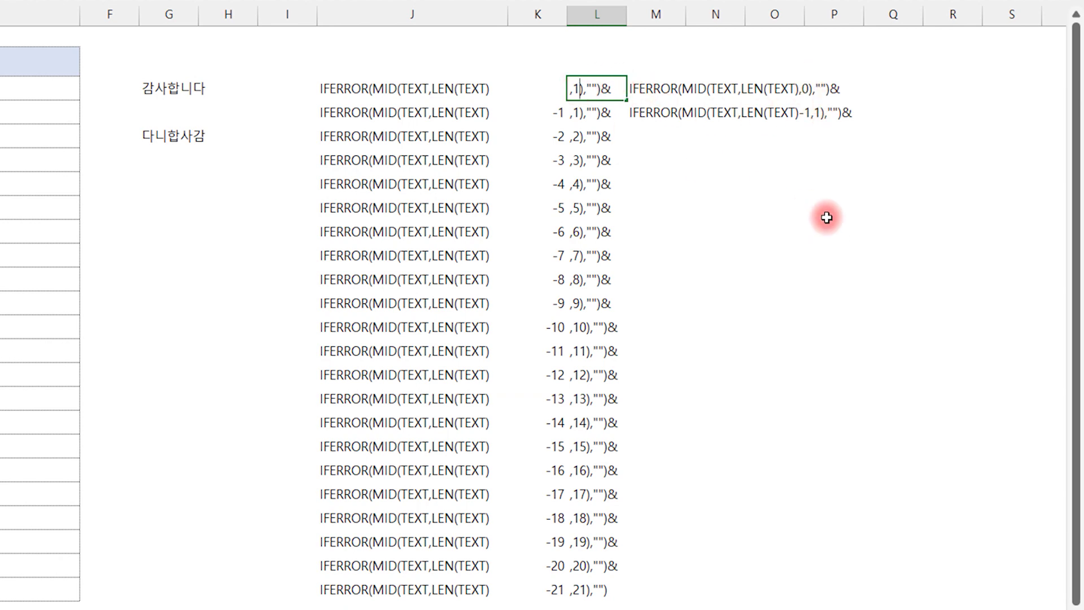
pyautogui.press('Return')
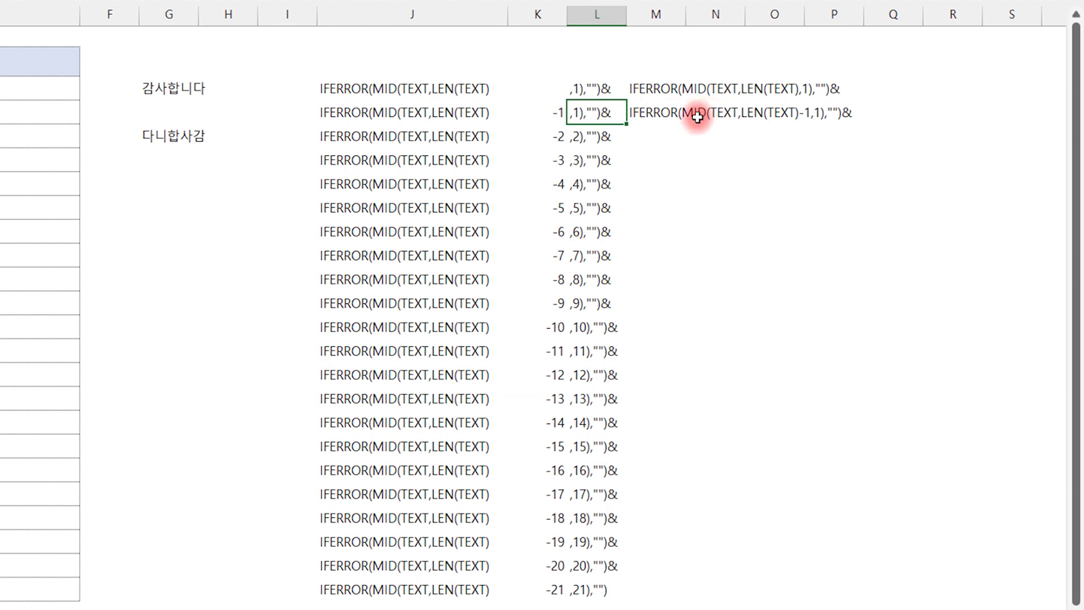
# Copy the closing text from L4 down to L24 without incrementing the number, and remove the trailing & in L24
pyautogui.click(823, 115)
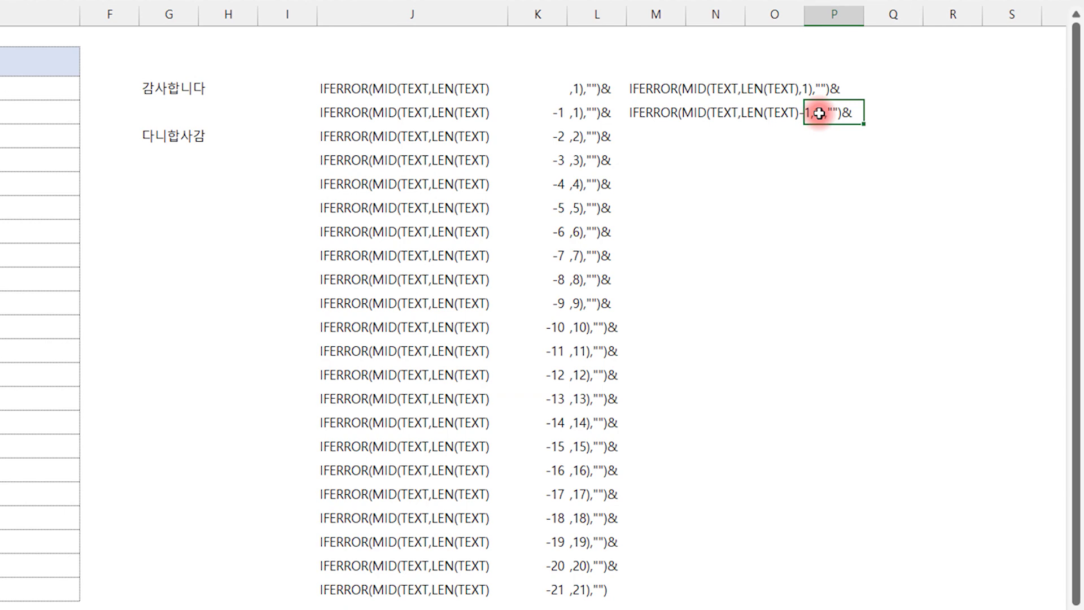
pyautogui.click(589, 109)
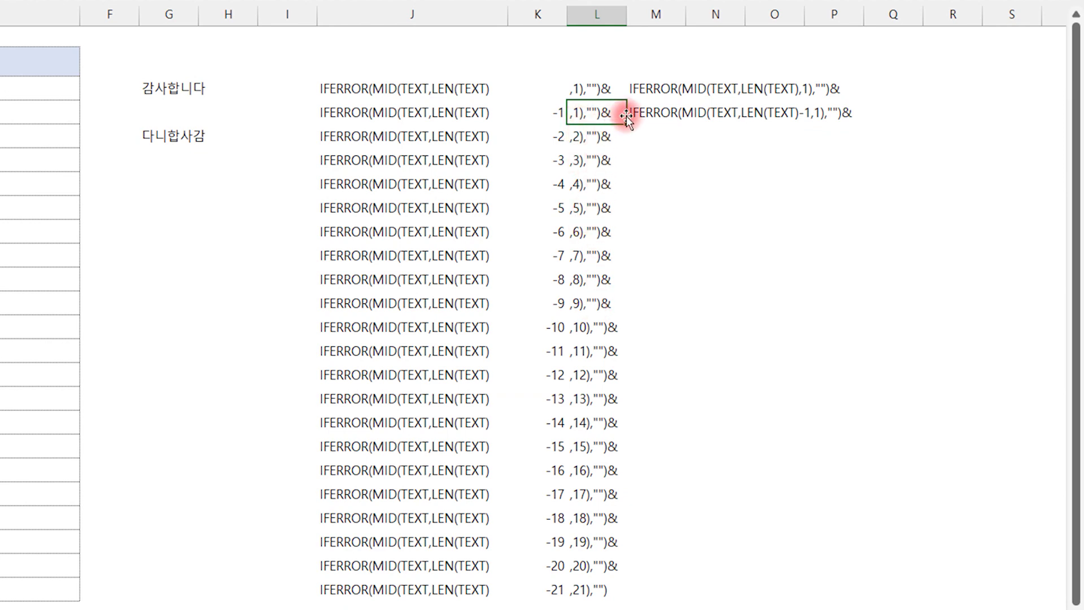
pyautogui.moveTo(626, 122); pyautogui.dragTo(642, 602)
pyautogui.click(643, 606)
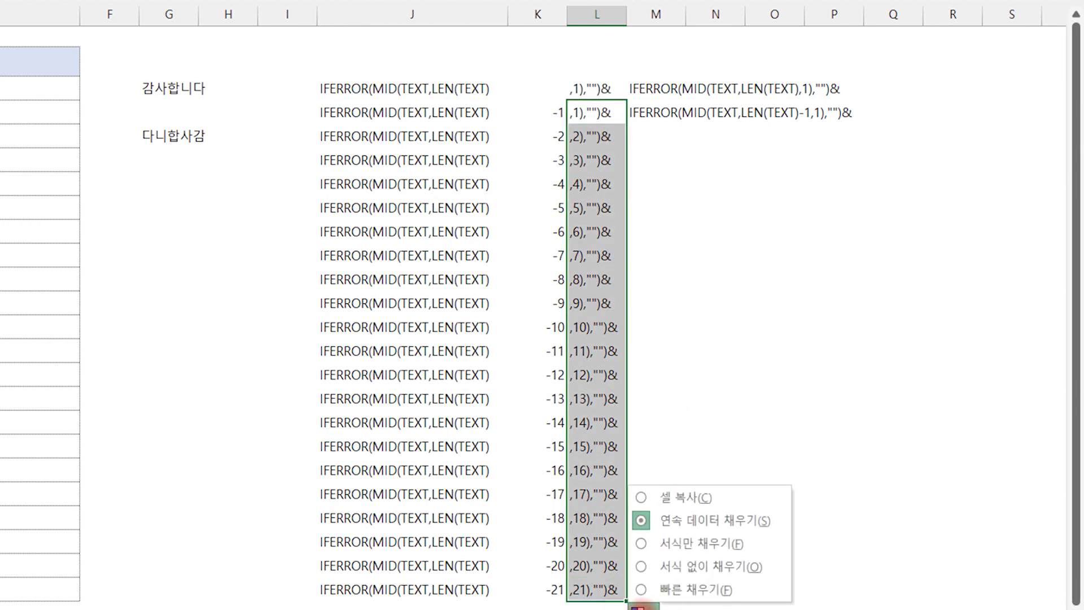
pyautogui.click(682, 493)
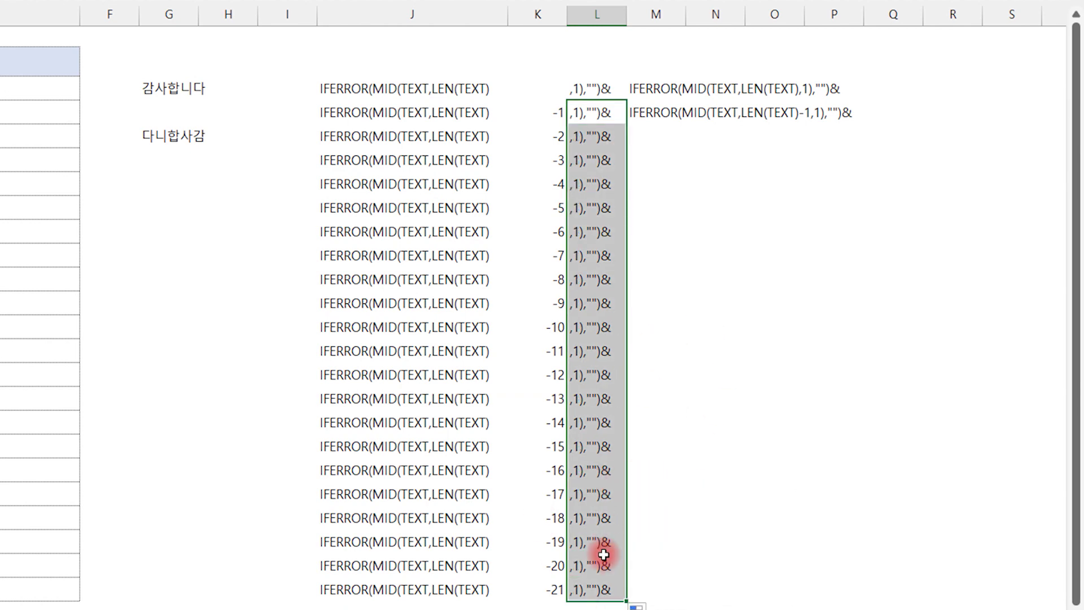
pyautogui.doubleClick(612, 587)
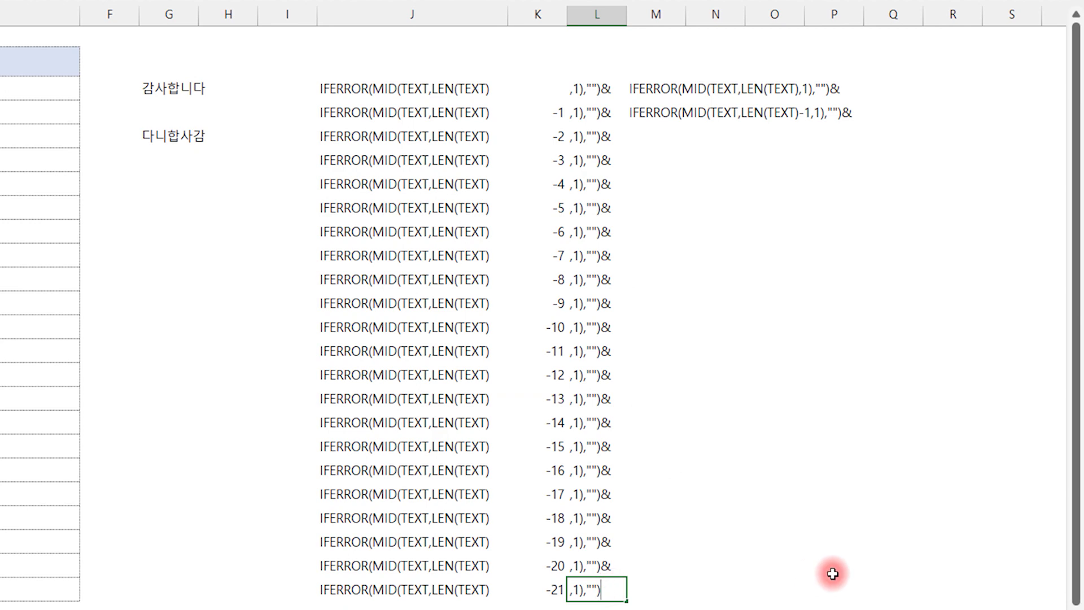
pyautogui.press('Return')
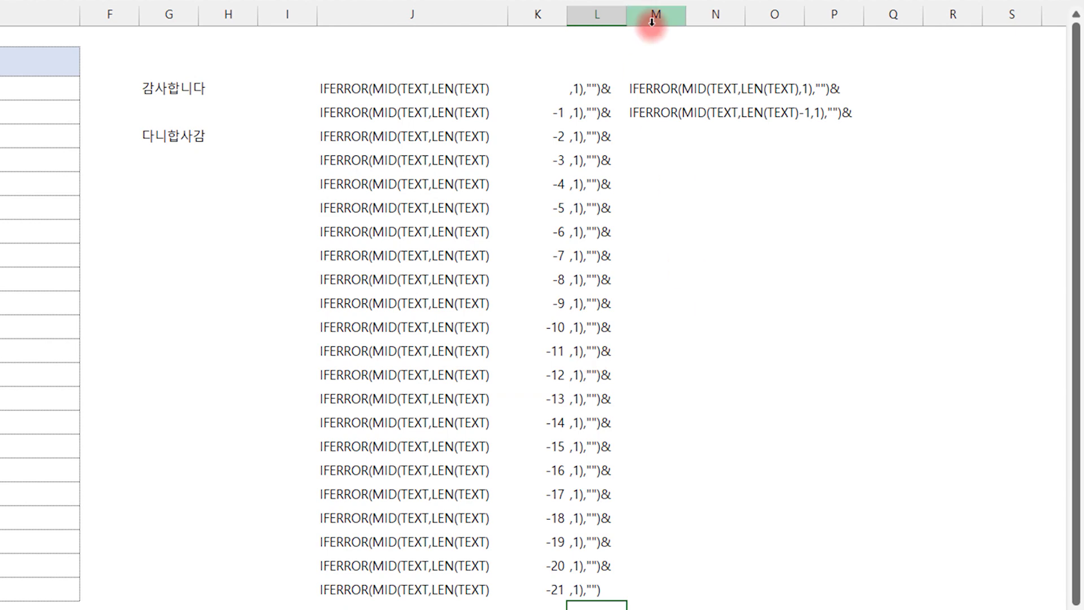
# Fill the joining formula from M4 down to M24
pyautogui.click(643, 113)
pyautogui.moveTo(687, 123); pyautogui.dragTo(694, 590)
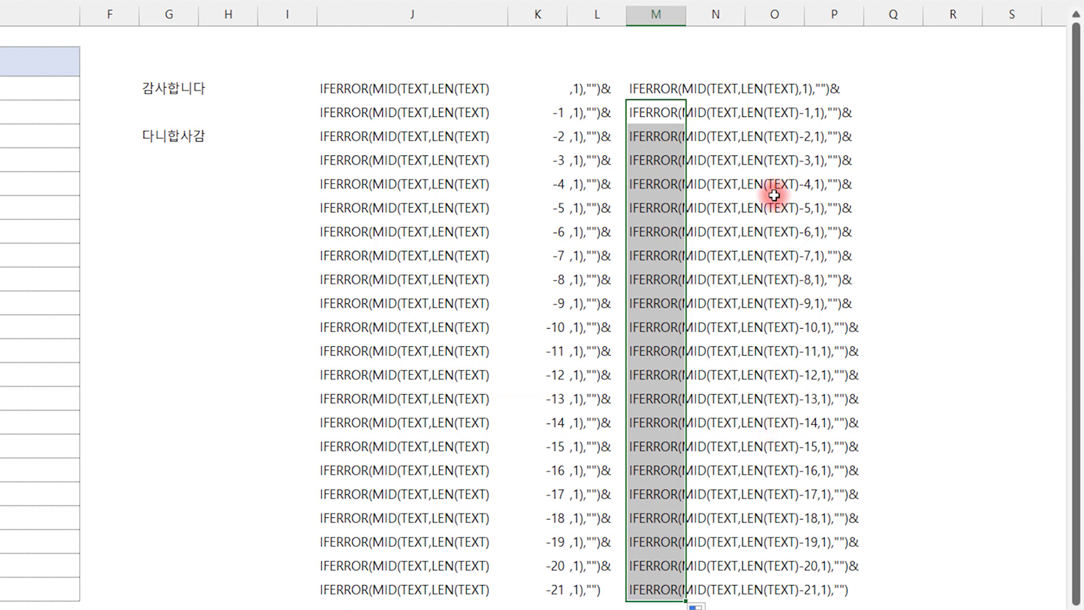
pyautogui.click(754, 96)
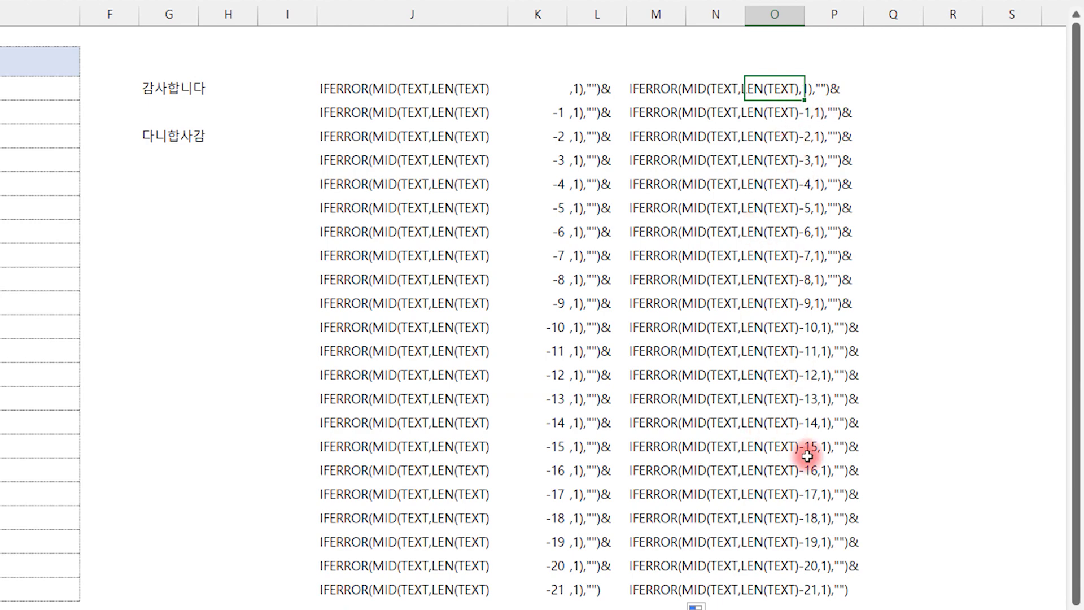
# Join all the generated terms in M3:M24 into one text in R3 with the CONCAT function
pyautogui.click(189, 135)
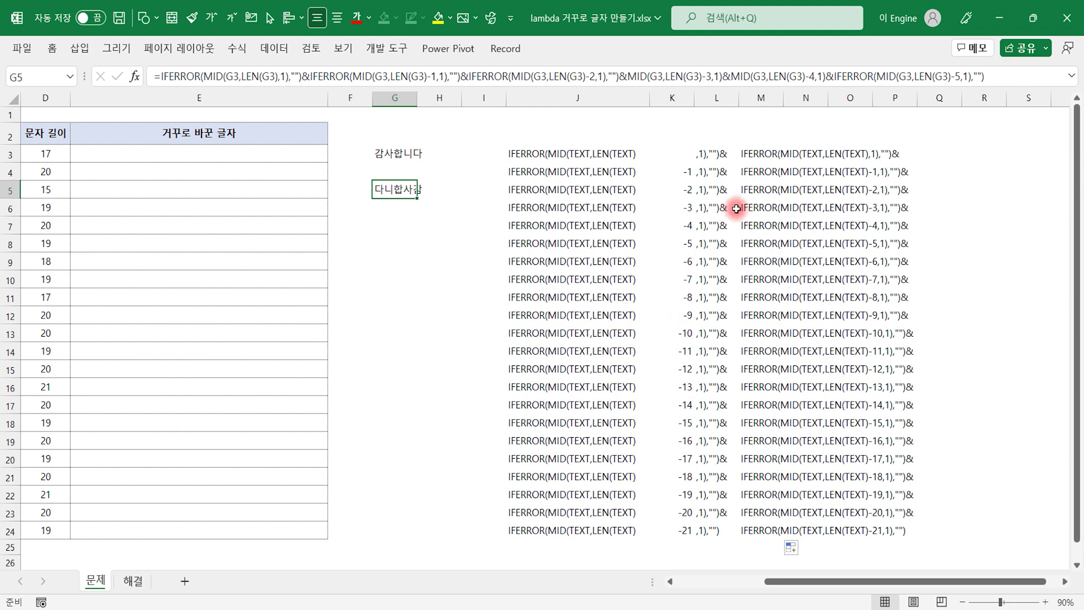
pyautogui.moveTo(774, 157); pyautogui.dragTo(764, 529)
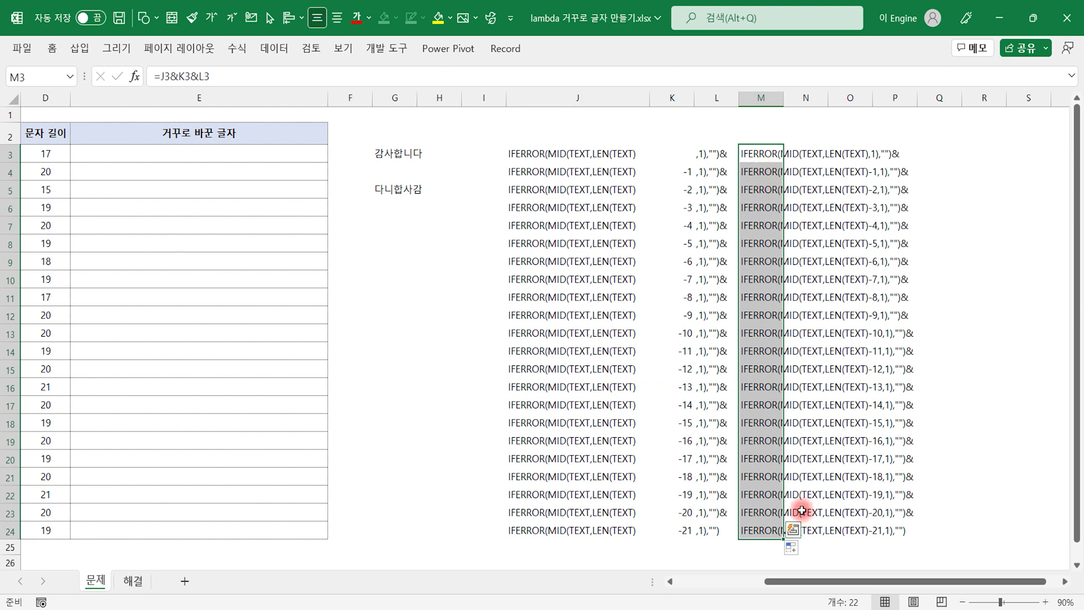
pyautogui.click(980, 158)
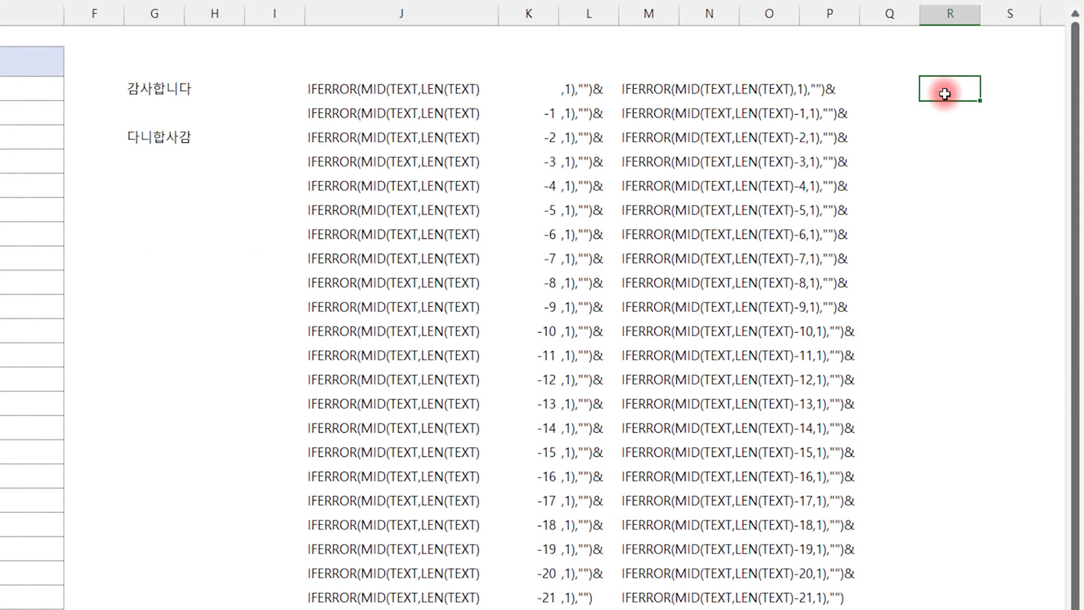
pyautogui.write('CONCAT')
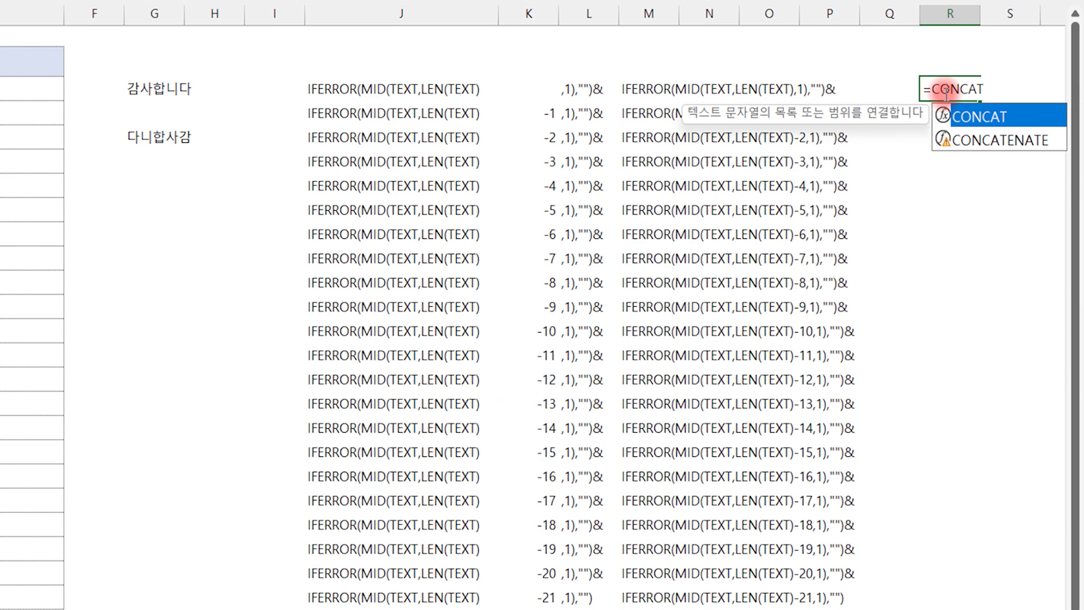
pyautogui.write('(')
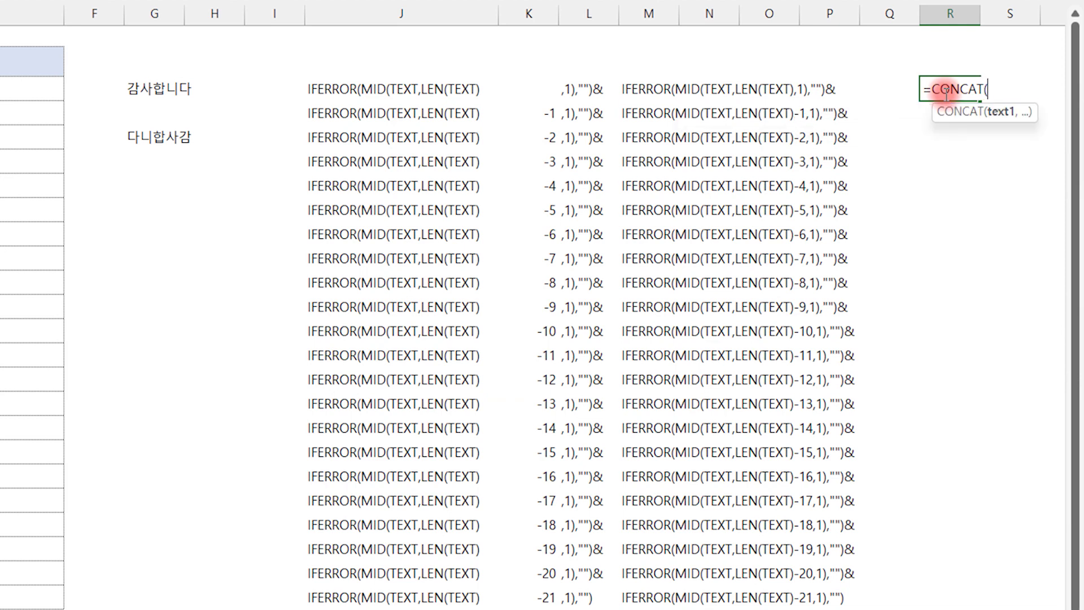
pyautogui.click(653, 92)
pyautogui.moveTo(654, 92); pyautogui.dragTo(635, 590)
pyautogui.press('Return')
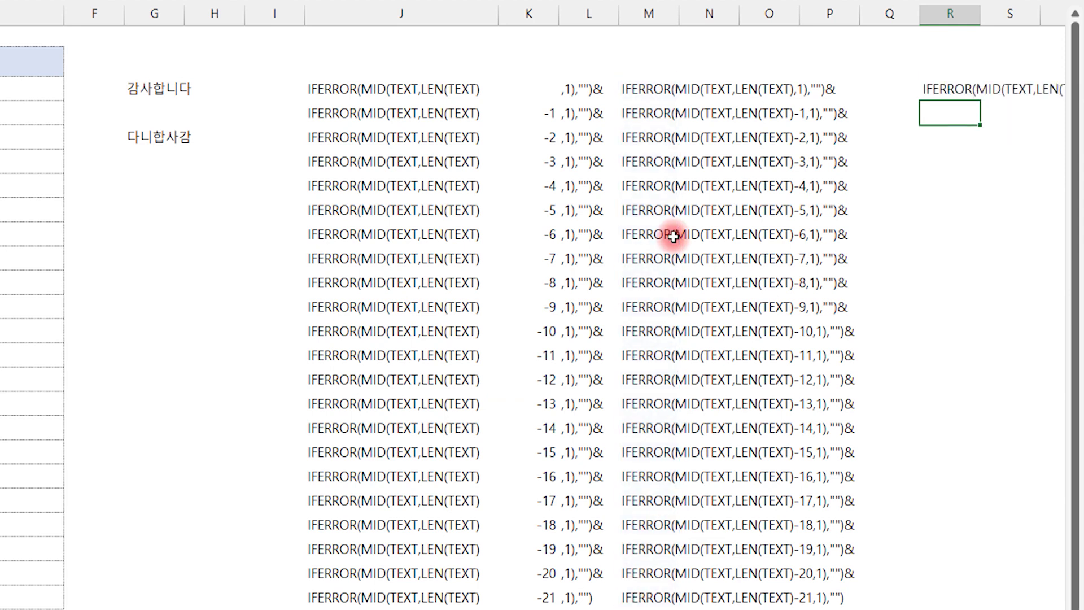
pyautogui.press('Up')
# Examine the separate terms from M3 to M9 against the combined text in R3
pyautogui.click(653, 90)
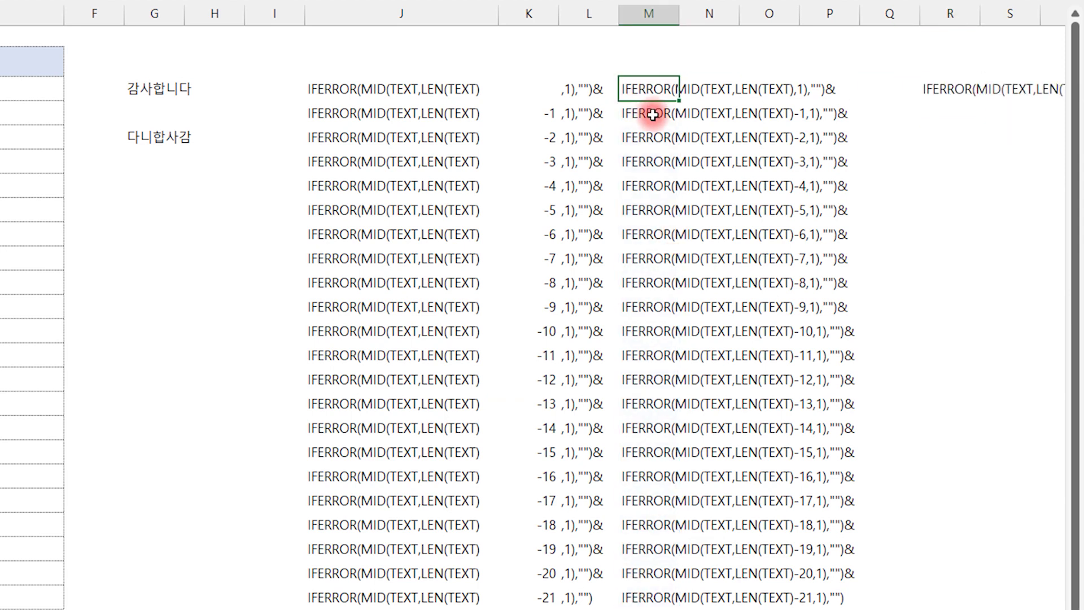
pyautogui.click(651, 113)
pyautogui.click(650, 138)
pyautogui.click(650, 162)
pyautogui.click(647, 186)
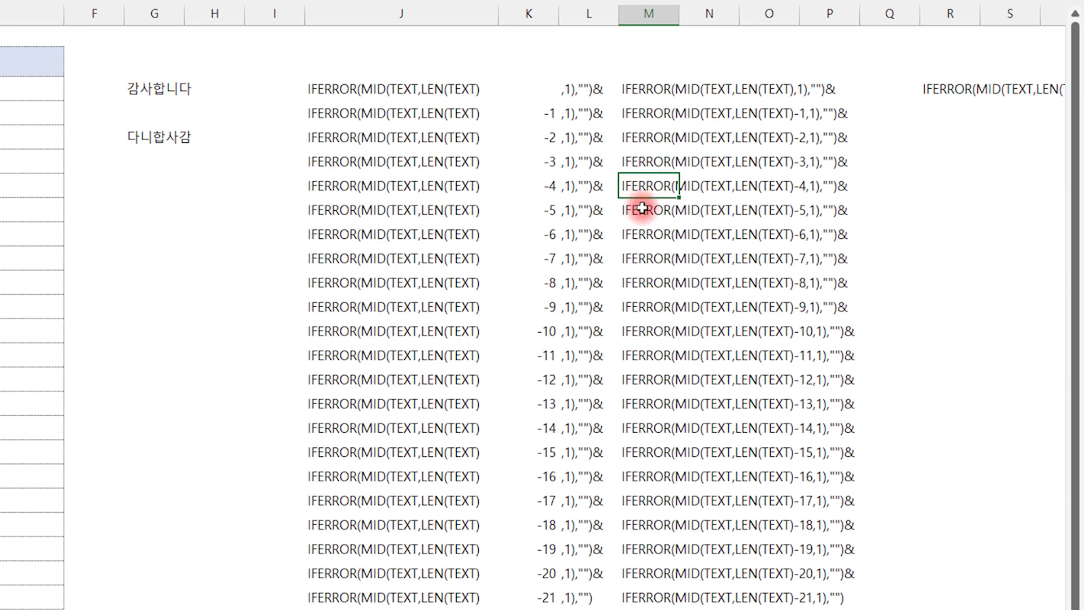
pyautogui.click(644, 210)
pyautogui.click(642, 235)
pyautogui.hscroll(1, 640, 259)
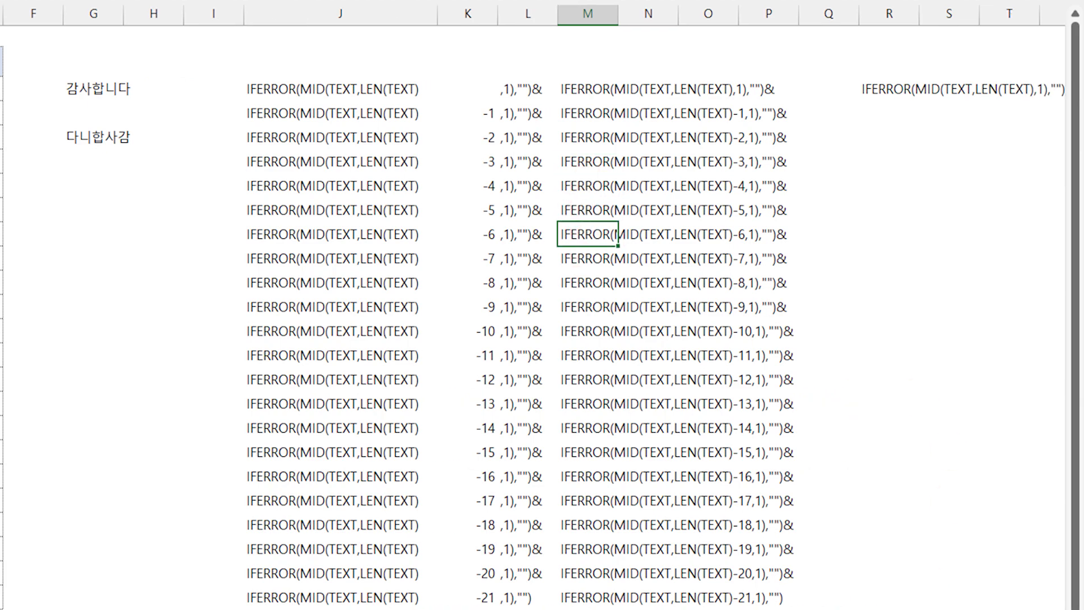
# Replace the CONCAT formula in R3 with its own result as plain values
pyautogui.hscroll(12, 640, 259)
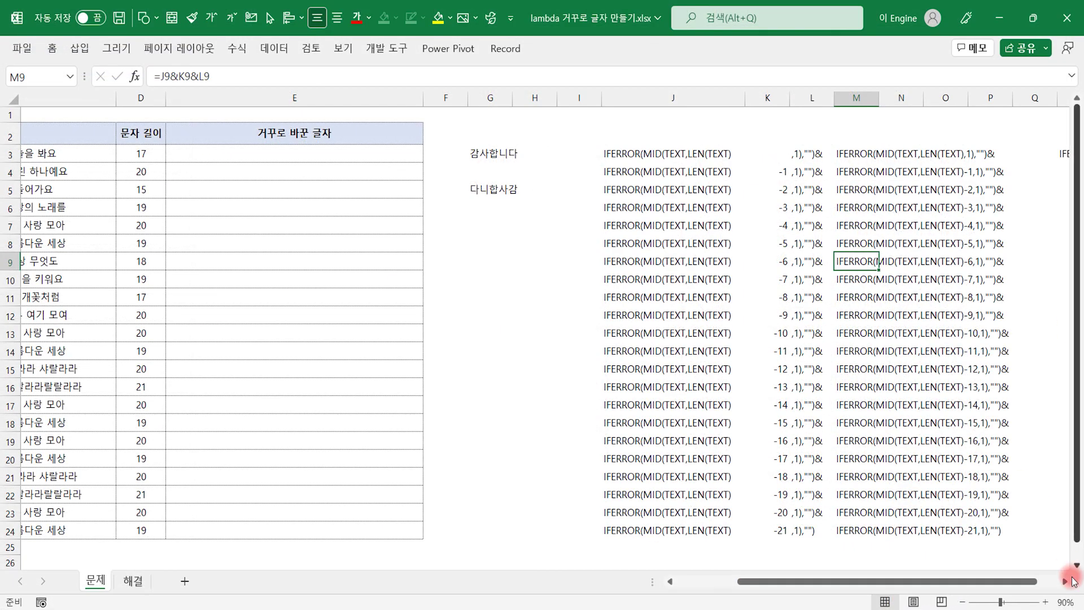
pyautogui.hscroll(6, 658, 155)
pyautogui.click(617, 154)
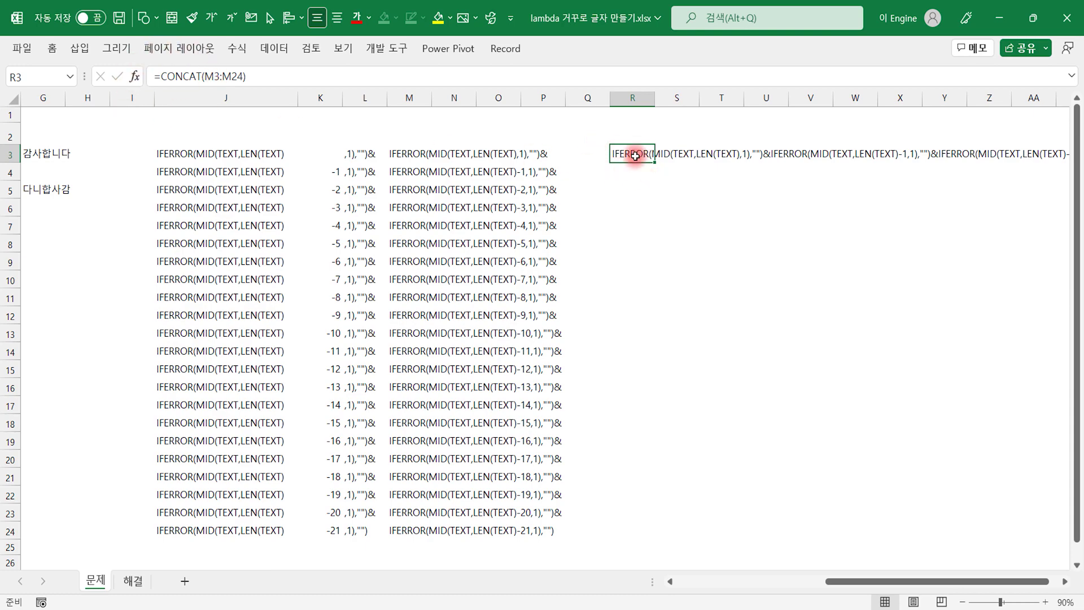
pyautogui.hotkey('ctrl', 'c')
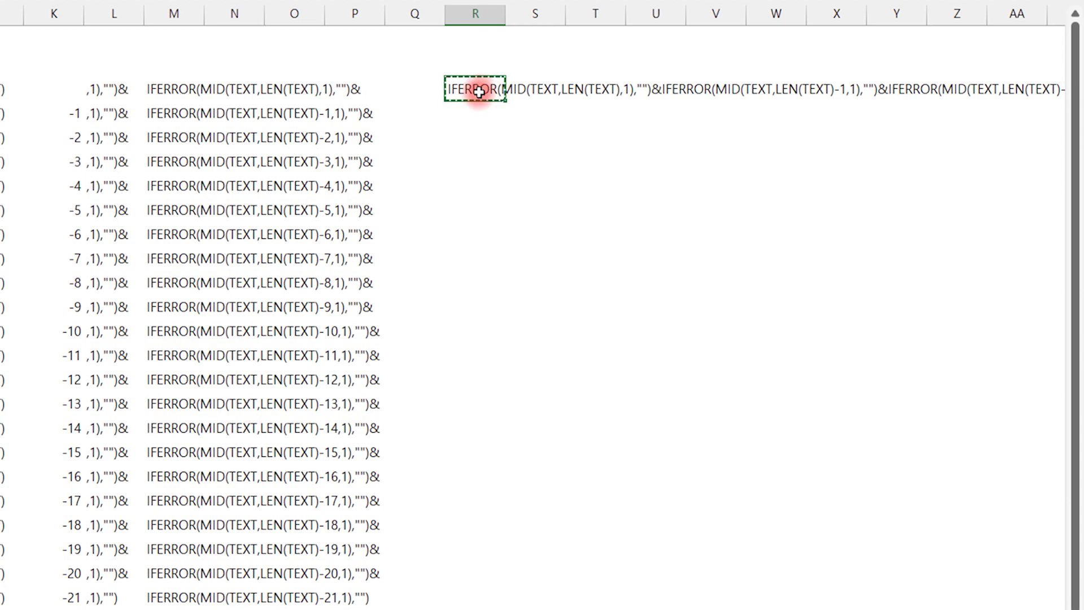
pyautogui.rightClick(478, 91)
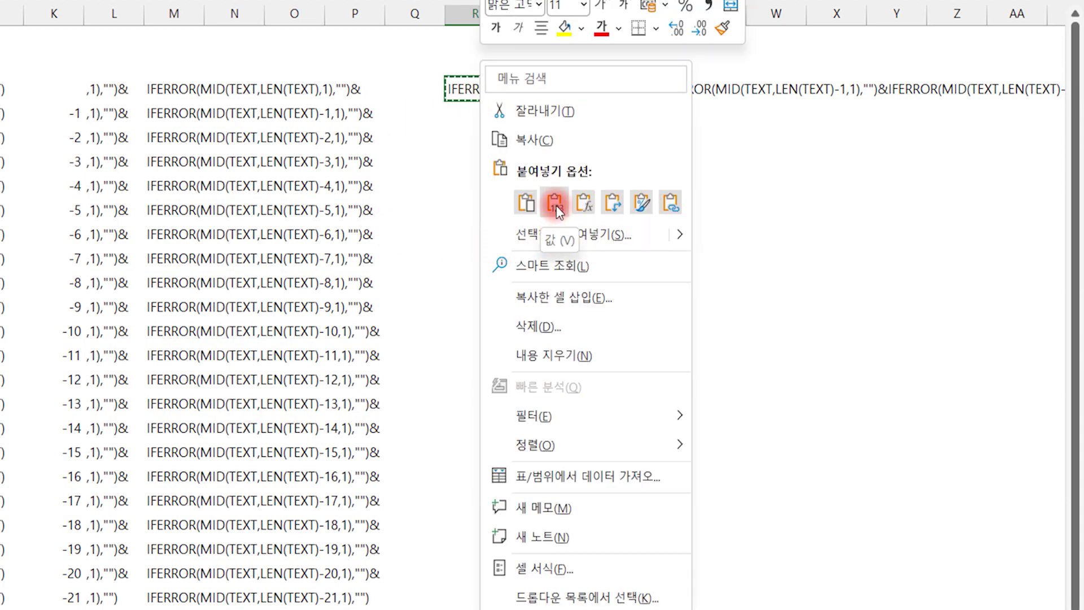
pyautogui.click(555, 202)
pyautogui.click(542, 203)
# Add an equals sign in front of the joined IFERROR text in R3 and commit it
pyautogui.doubleClick(455, 90)
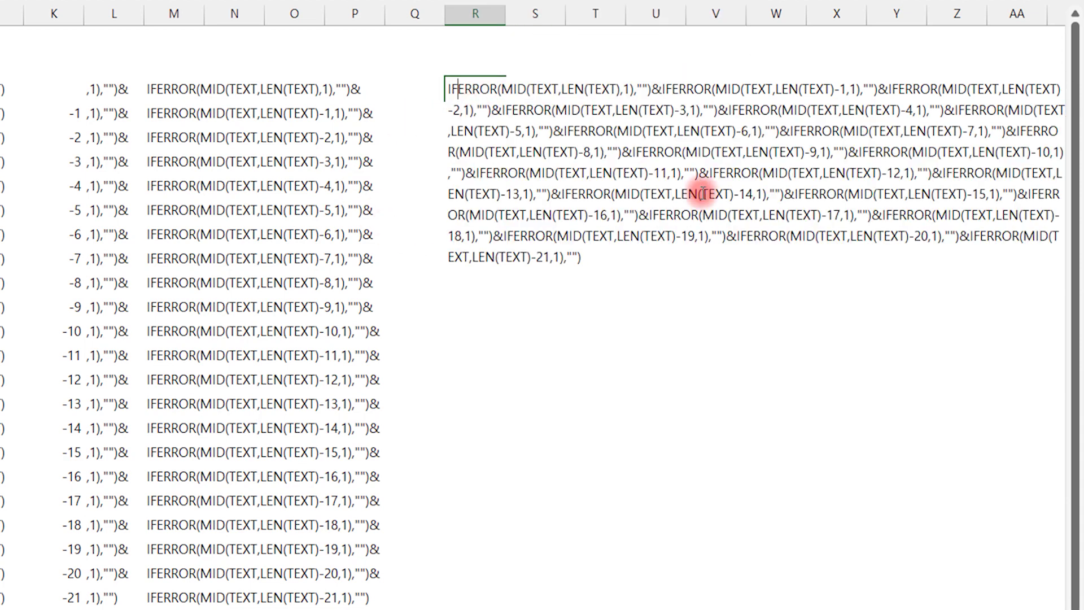
pyautogui.write('=')
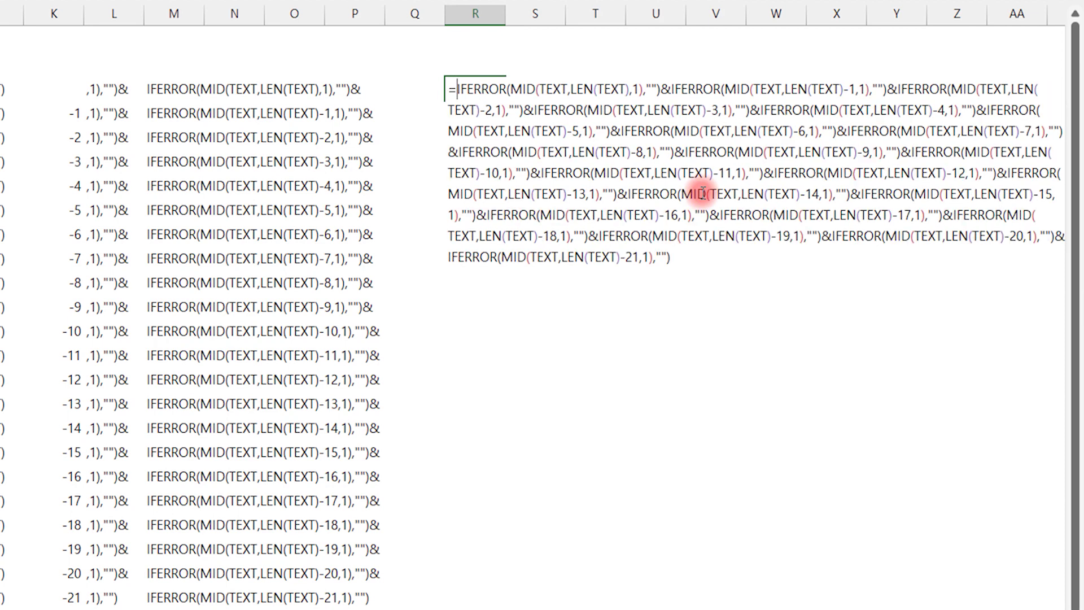
pyautogui.press('Return')
pyautogui.press('Up')
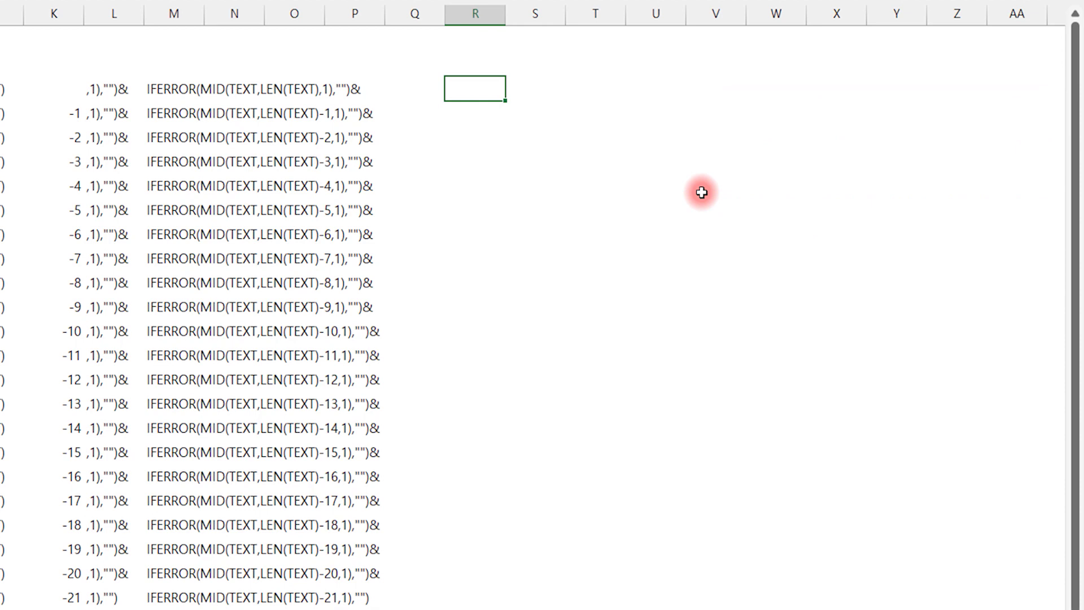
# Put an apostrophe before the equals sign in R3 so that the joined formula is stored as text
pyautogui.press('F2')
pyautogui.press('Up')
pyautogui.press('Up')
pyautogui.press('Up')
pyautogui.press('Up')
pyautogui.press('Up')
pyautogui.press('Up')
pyautogui.press('Up')
pyautogui.press('Up')
pyautogui.press('Up')
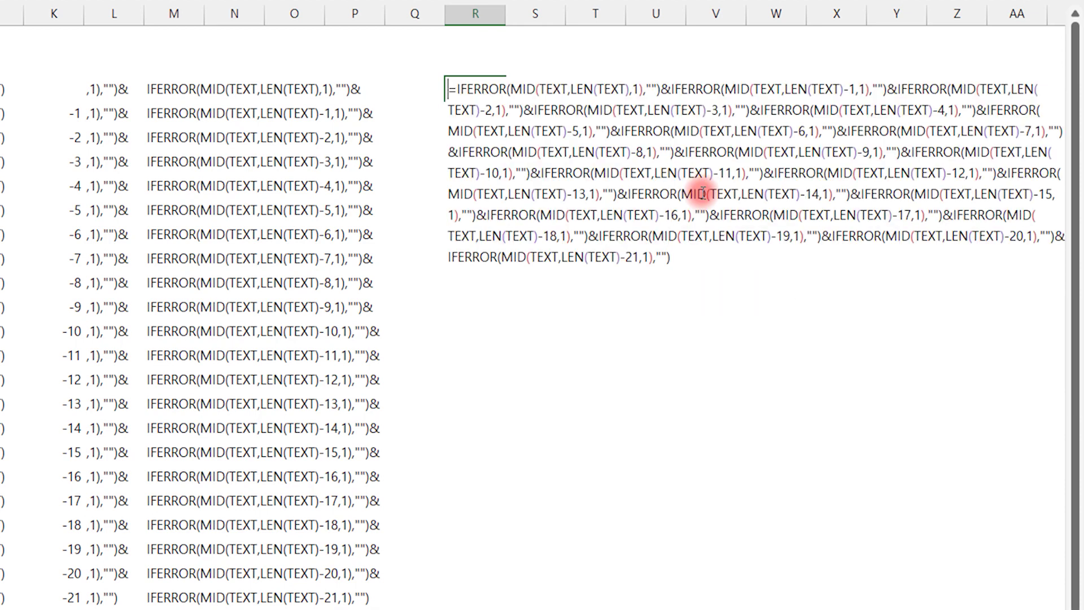
pyautogui.write("'")
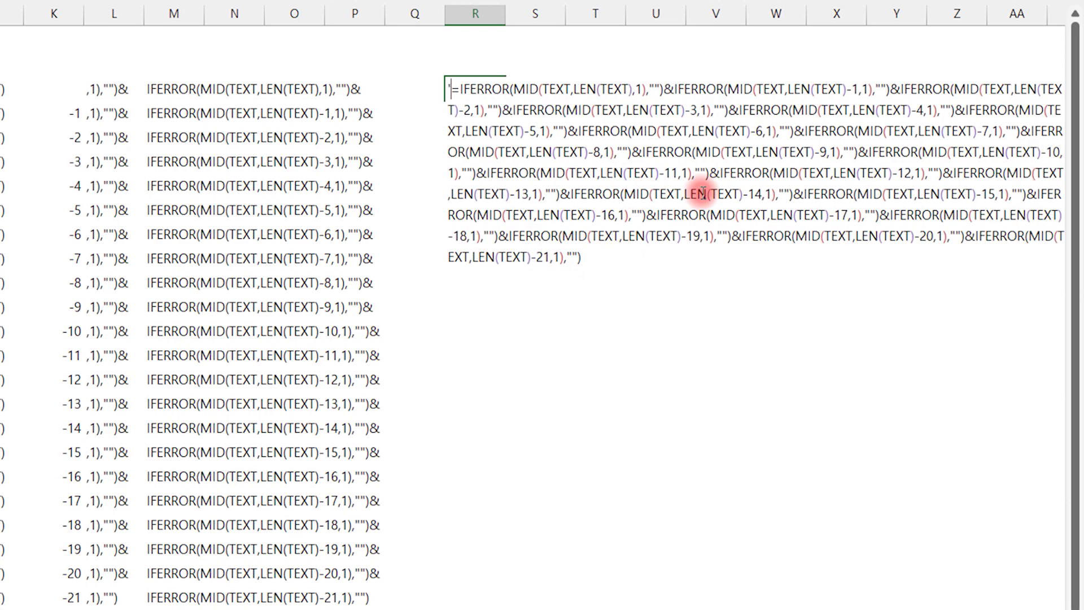
pyautogui.click(470, 106)
pyautogui.click(472, 94)
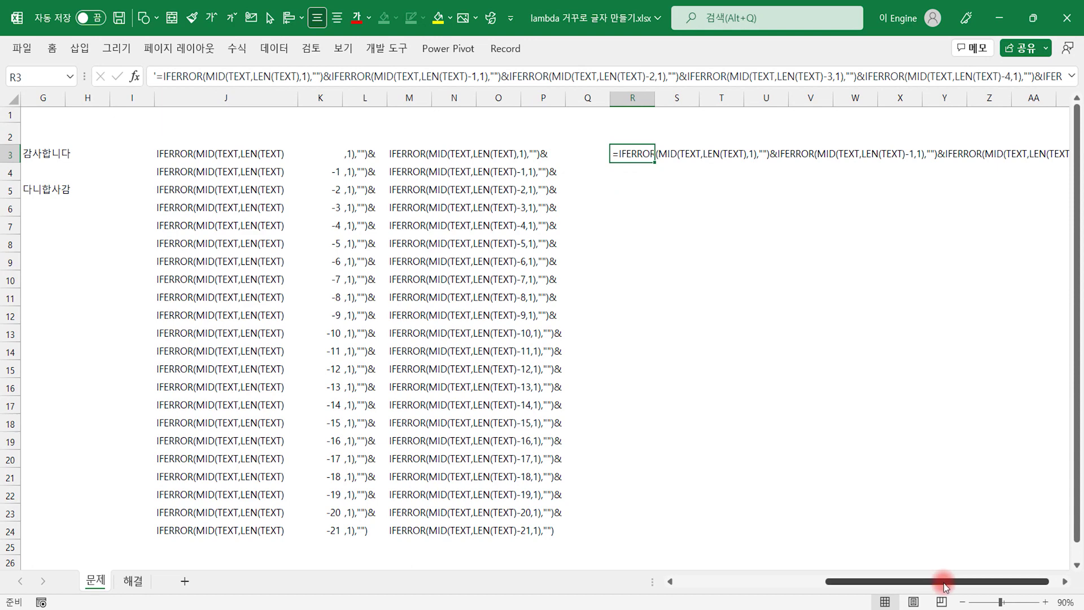
# Examine the original phrases in column C and the empty column E for the reversed text, starting at row 3
pyautogui.moveTo(944, 582); pyautogui.dragTo(793, 582)
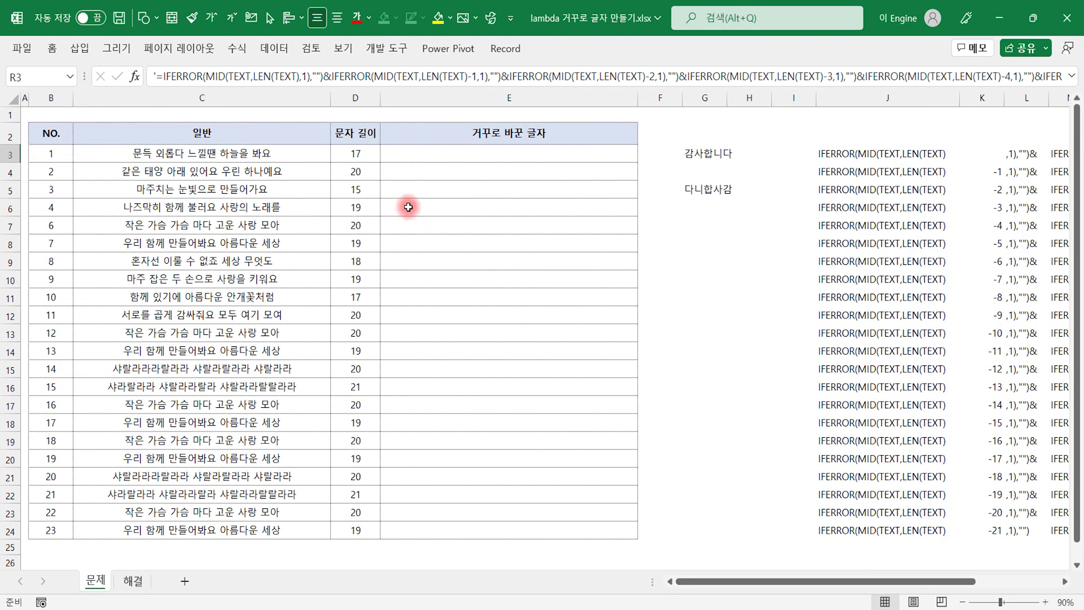
pyautogui.click(445, 153)
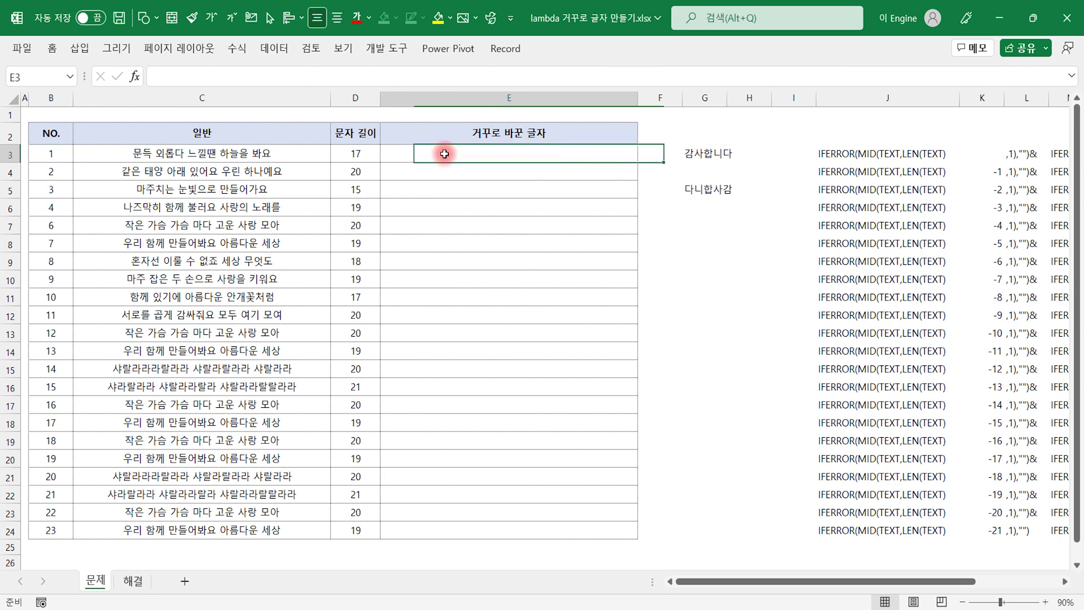
pyautogui.click(226, 154)
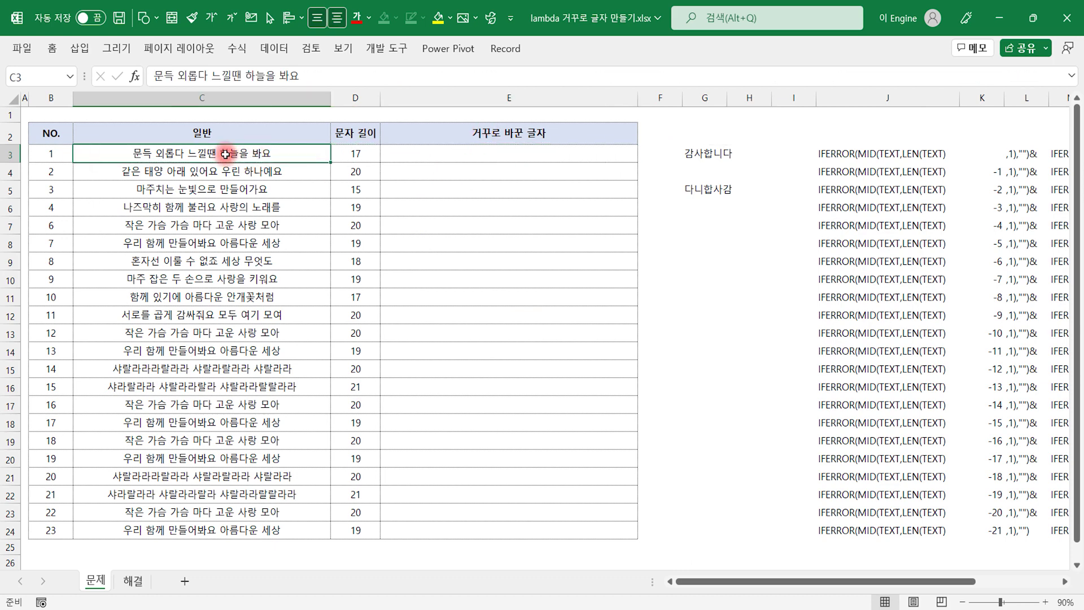
pyautogui.click(466, 154)
pyautogui.moveTo(847, 351); pyautogui.dragTo(903, 351)
pyautogui.click(984, 225)
pyautogui.hscroll(3, 904, 260)
pyautogui.click(689, 209)
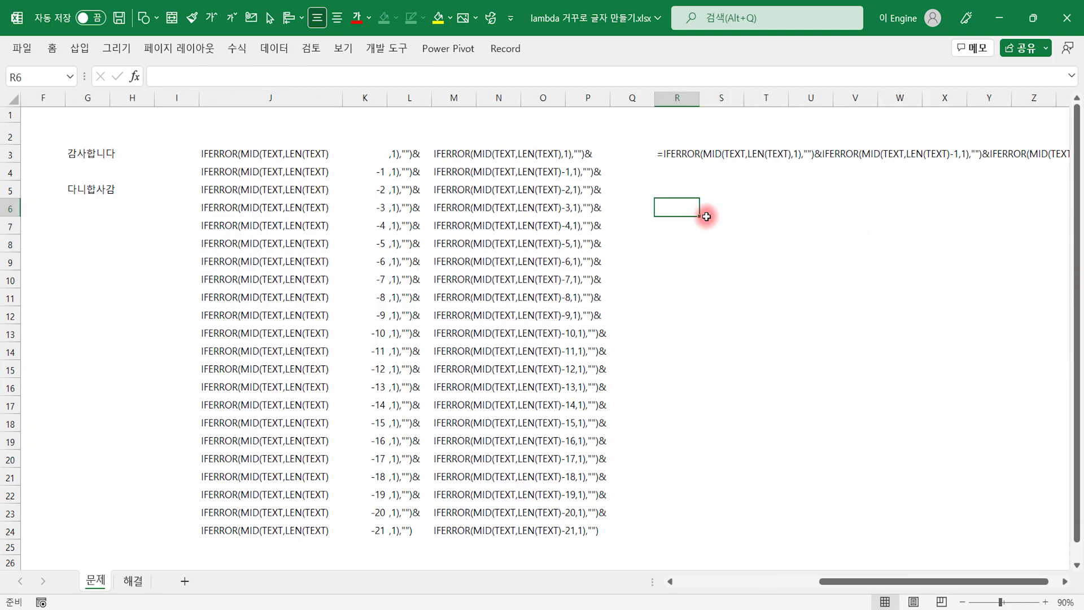
pyautogui.write('=L')
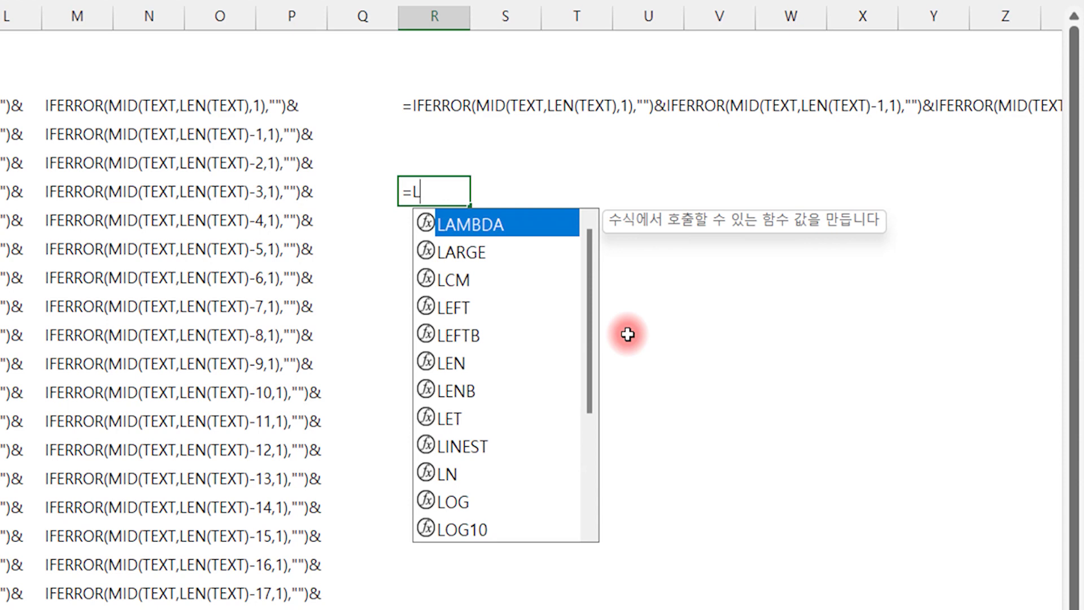
pyautogui.write('AM')
pyautogui.press('Tab')
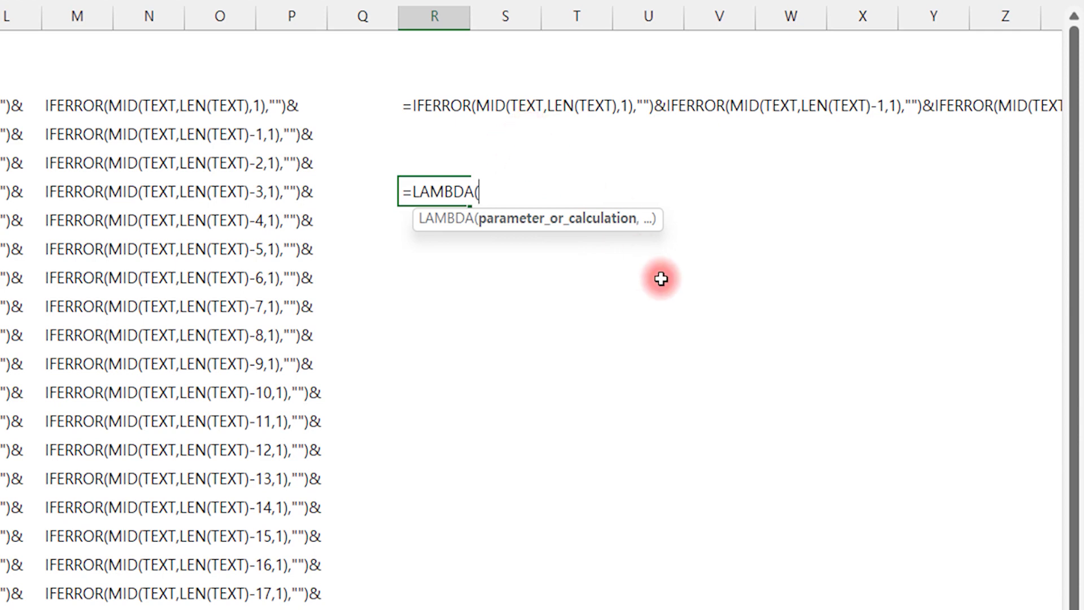
pyautogui.hotkey('ctrl', '2')
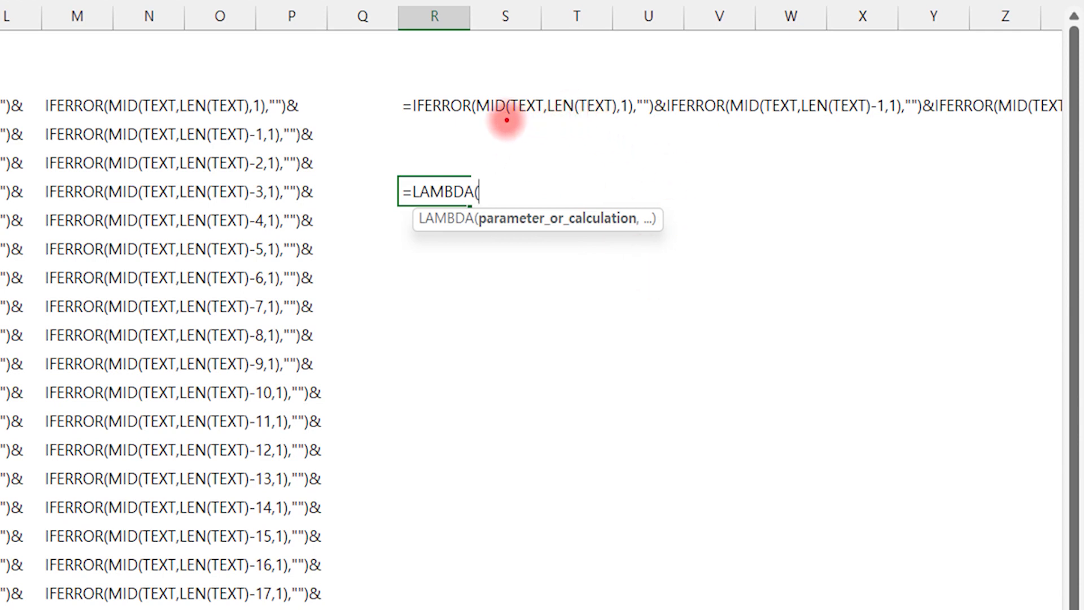
pyautogui.moveTo(506, 120); pyautogui.dragTo(611, 117)
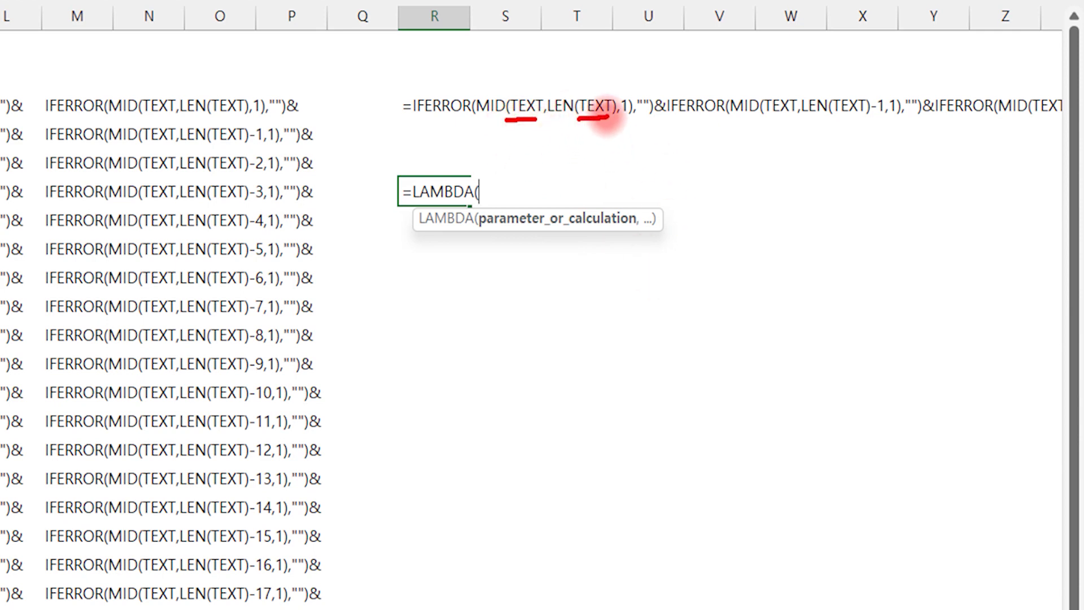
pyautogui.moveTo(558, 50)
pyautogui.mouseDown()
pyautogui.moveTo(556, 76)
pyautogui.moveTo(539, 79)
pyautogui.moveTo(575, 44)
pyautogui.moveTo(564, 85)
pyautogui.mouseUp()
pyautogui.moveTo(764, 120); pyautogui.dragTo(876, 124)
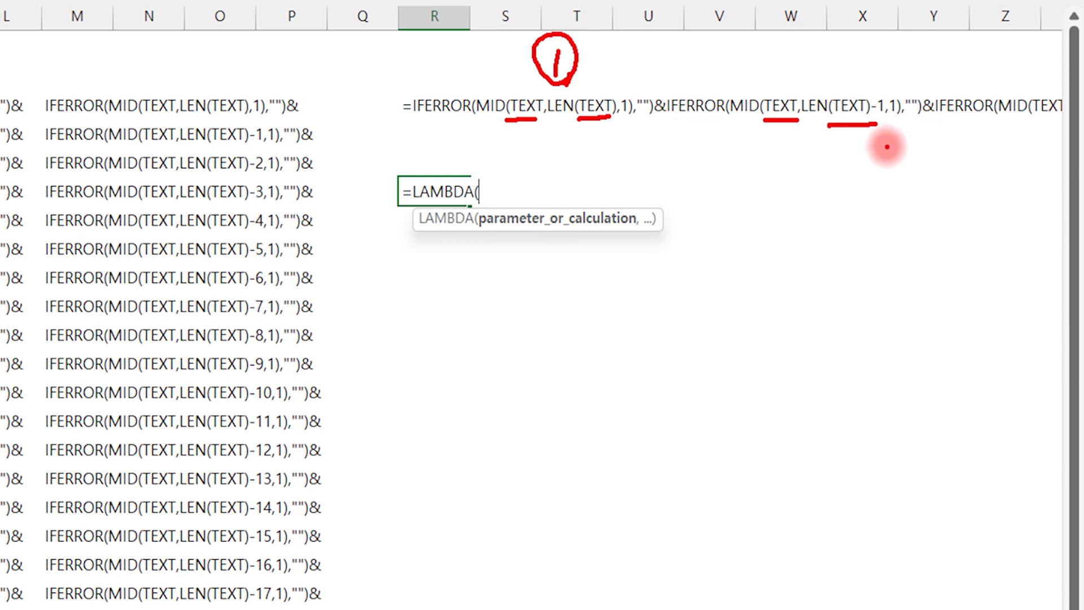
pyautogui.press('Escape')
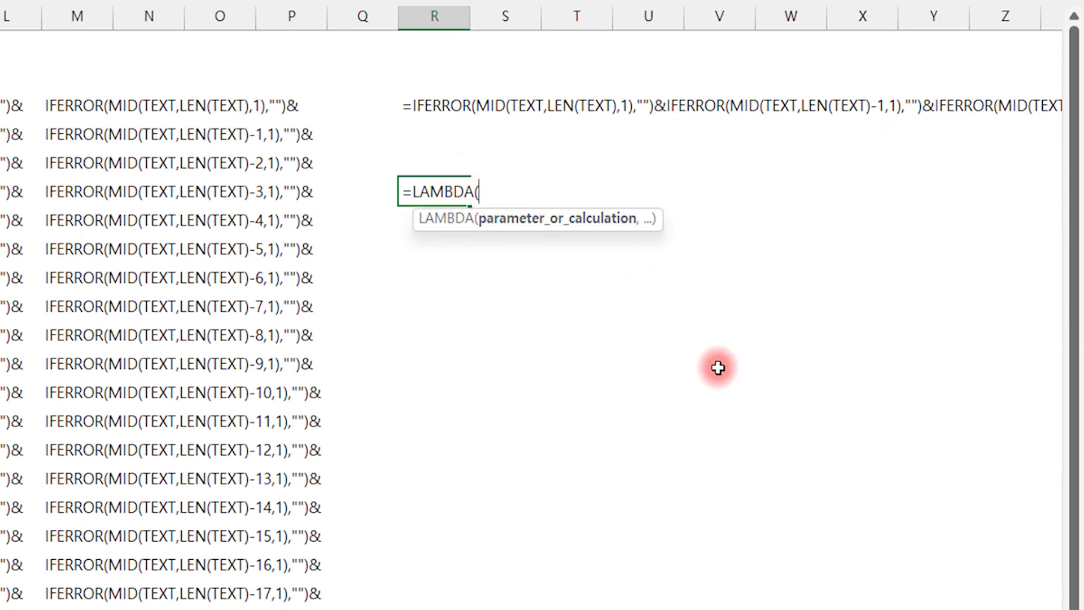
pyautogui.write('TEXT')
pyautogui.write(',')
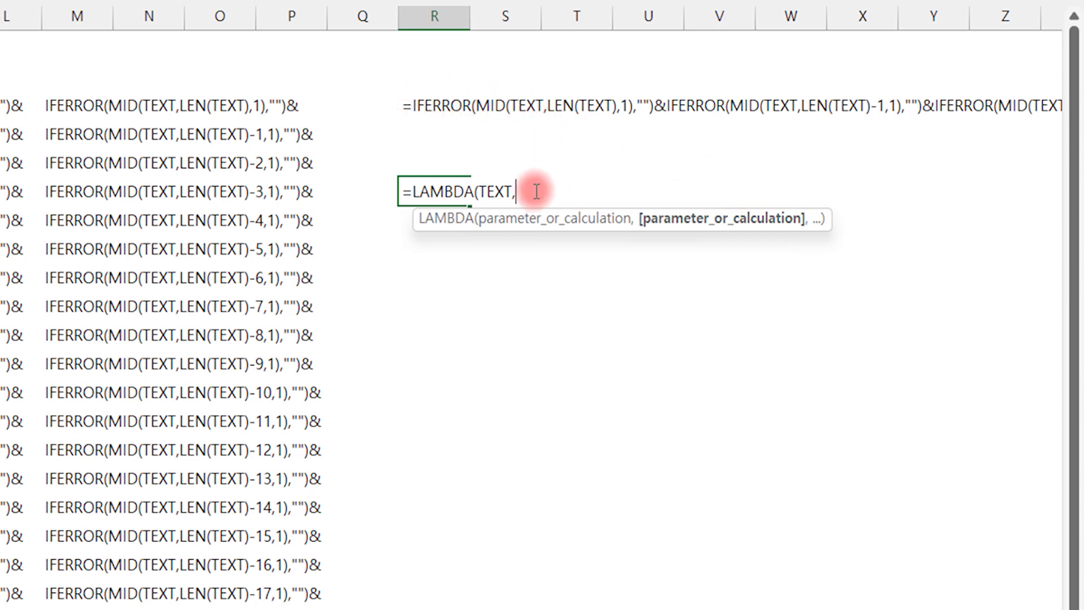
pyautogui.press('Escape')
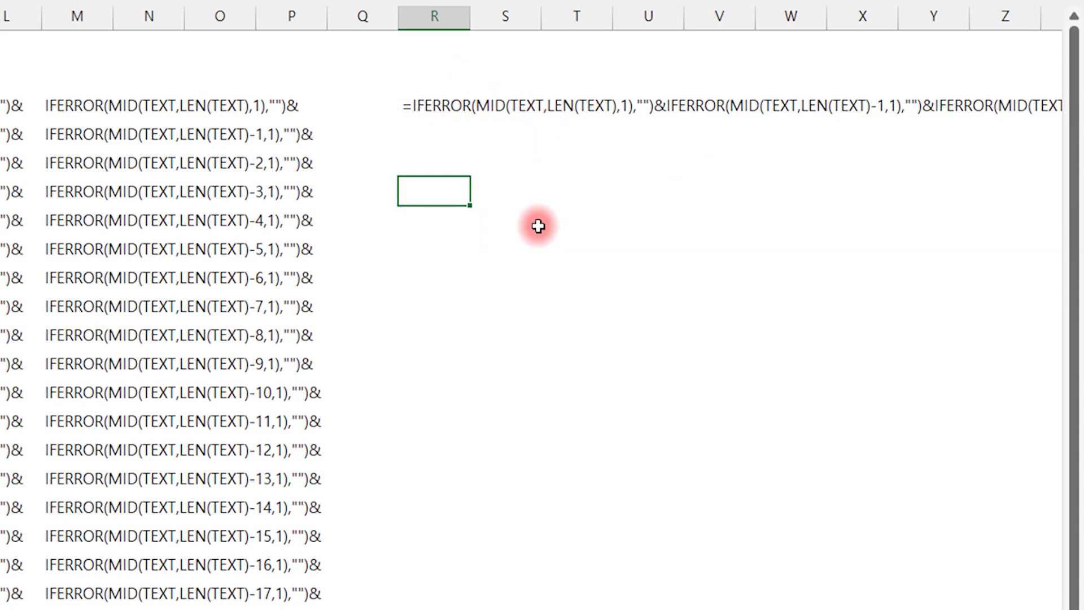
# Copy the whole IFERROR expression from R3 without the leading apostrophe and equals sign, leaving the cell unedited
pyautogui.doubleClick(416, 106)
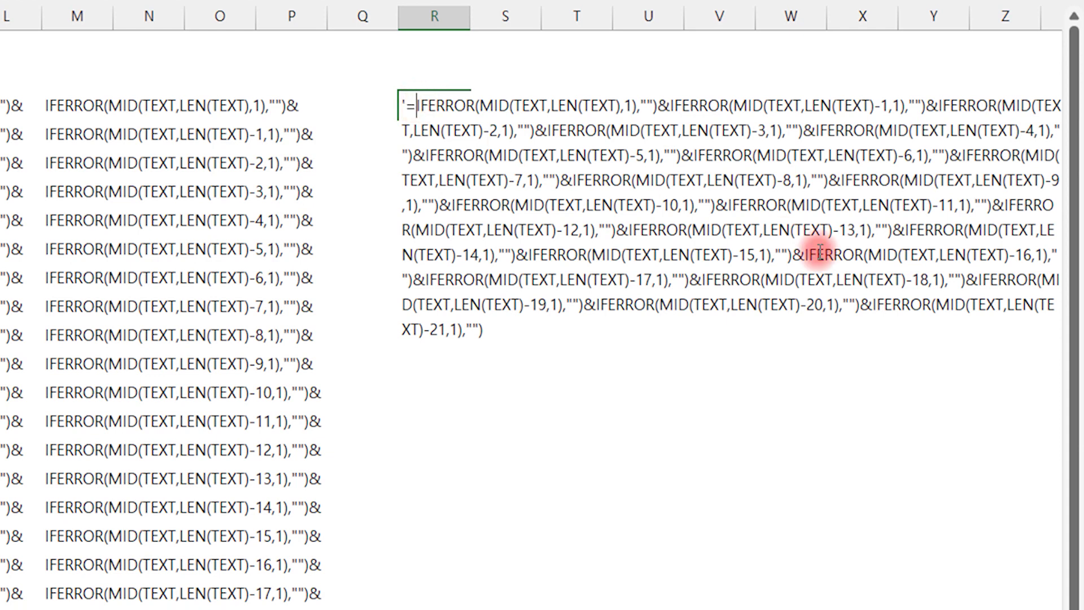
pyautogui.hotkey('shift', 'Down')
pyautogui.hotkey('shift', 'Down')
pyautogui.hotkey('shift', 'Down')
pyautogui.hotkey('shift', 'Down')
pyautogui.hotkey('shift', 'Down')
pyautogui.hotkey('shift', 'Down')
pyautogui.hotkey('shift', 'Down')
pyautogui.hotkey('shift', 'Down')
pyautogui.hotkey('shift', 'Down')
pyautogui.hotkey('shift', 'Down')
pyautogui.hotkey('ctrl', 'c')
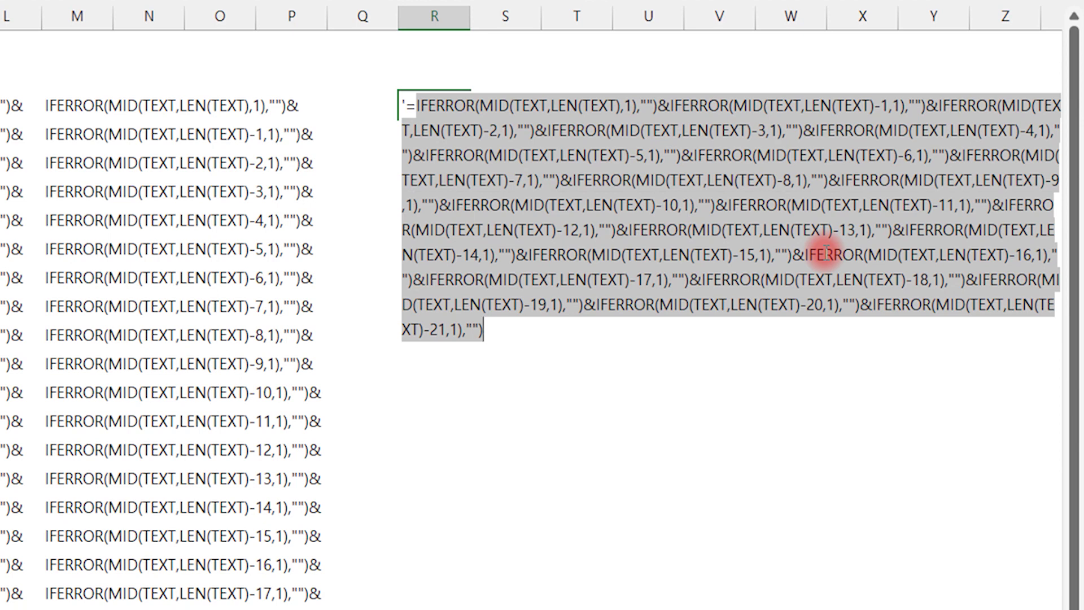
pyautogui.press('Escape')
# Enter a LAMBDA function in R8 with TEXT as its parameter and the copied IFERROR expression as its calculation
pyautogui.click(458, 237)
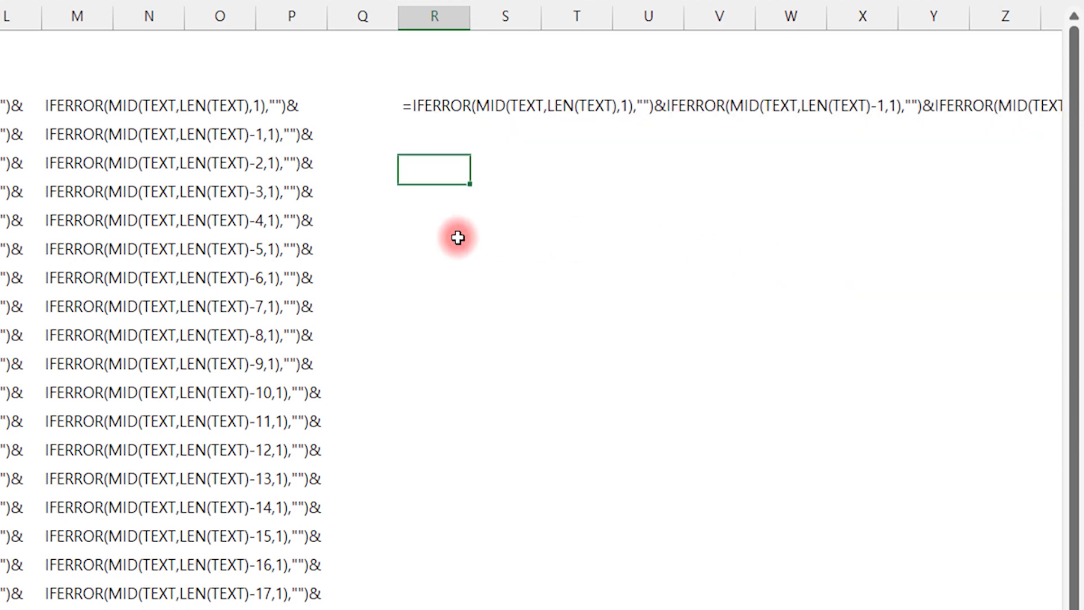
pyautogui.write('=LAM')
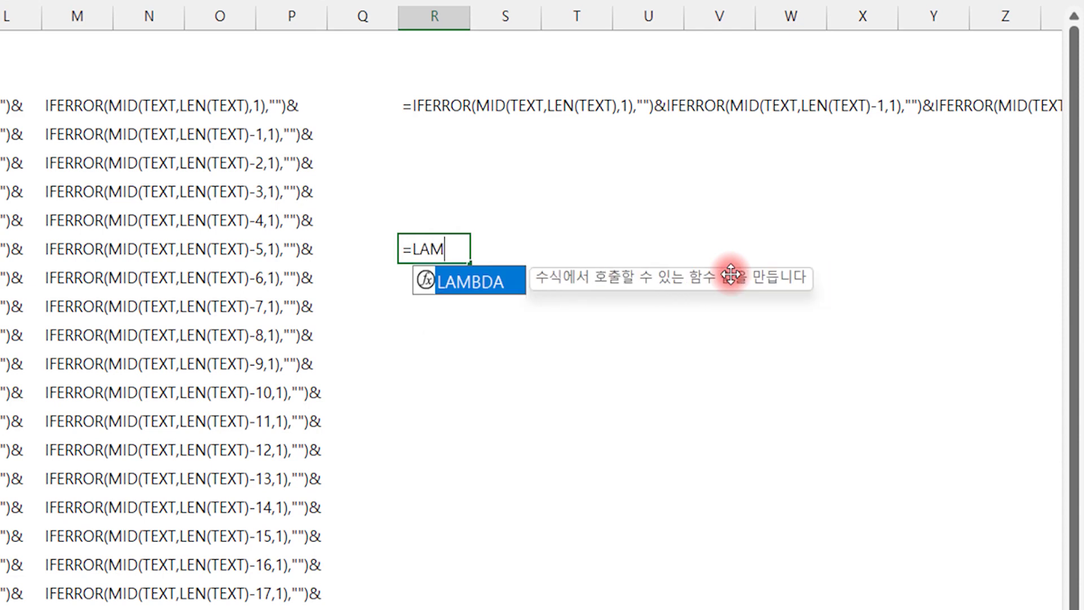
pyautogui.press('Tab')
pyautogui.write('TEXT')
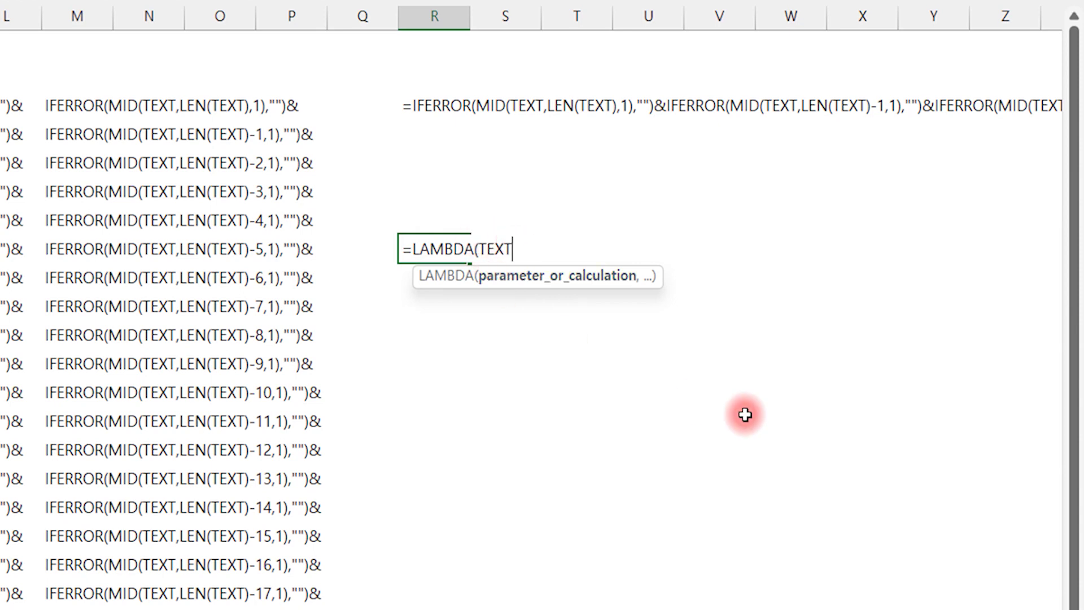
pyautogui.write(',')
pyautogui.hotkey('ctrl', 'v')
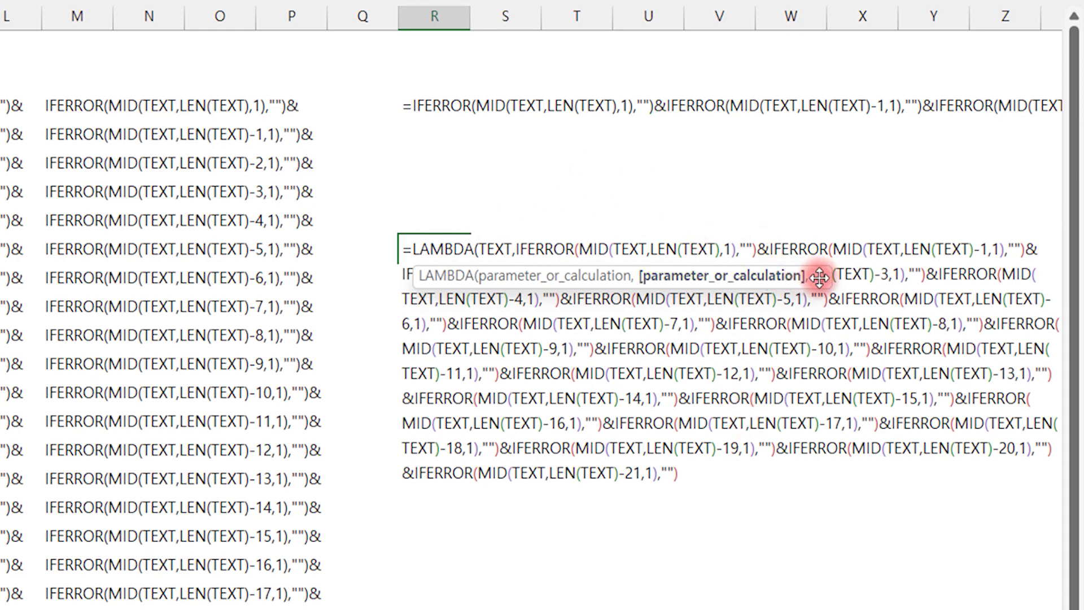
pyautogui.moveTo(818, 276); pyautogui.dragTo(939, 115)
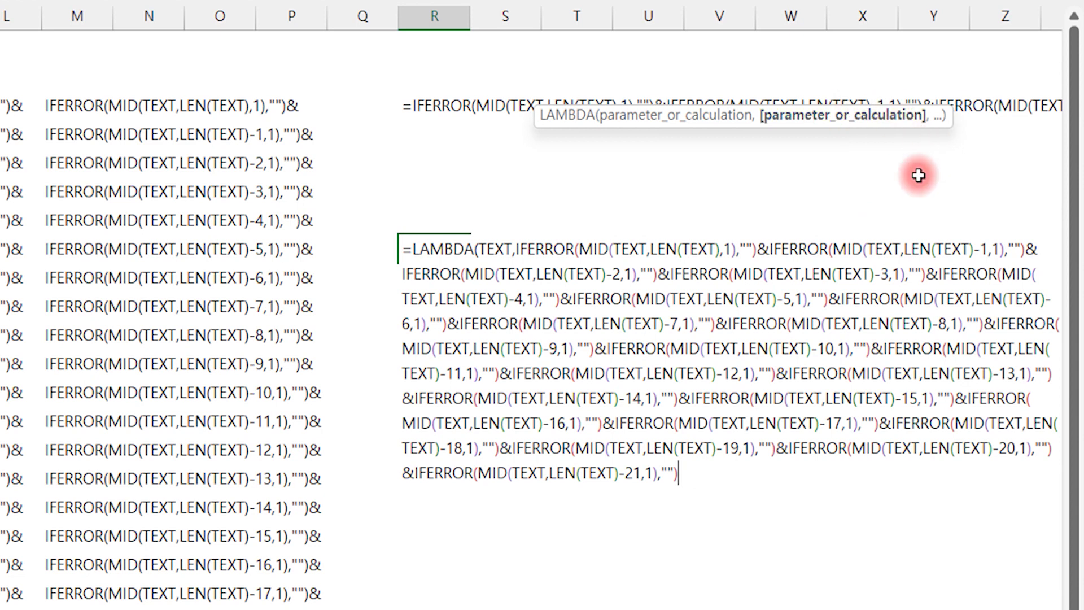
pyautogui.write(')')
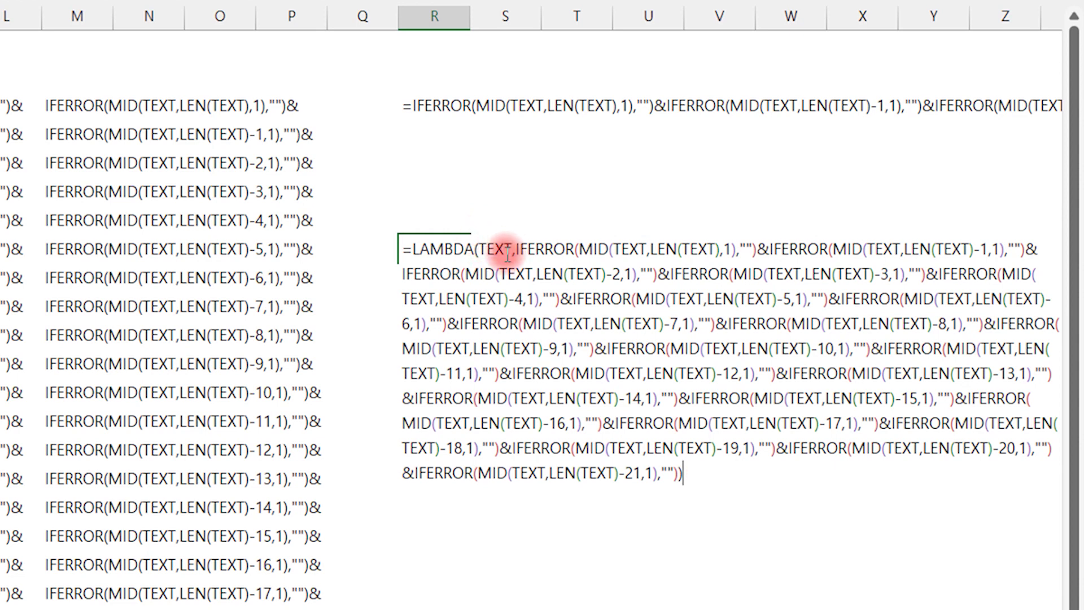
pyautogui.press('Return')
pyautogui.press('Up')
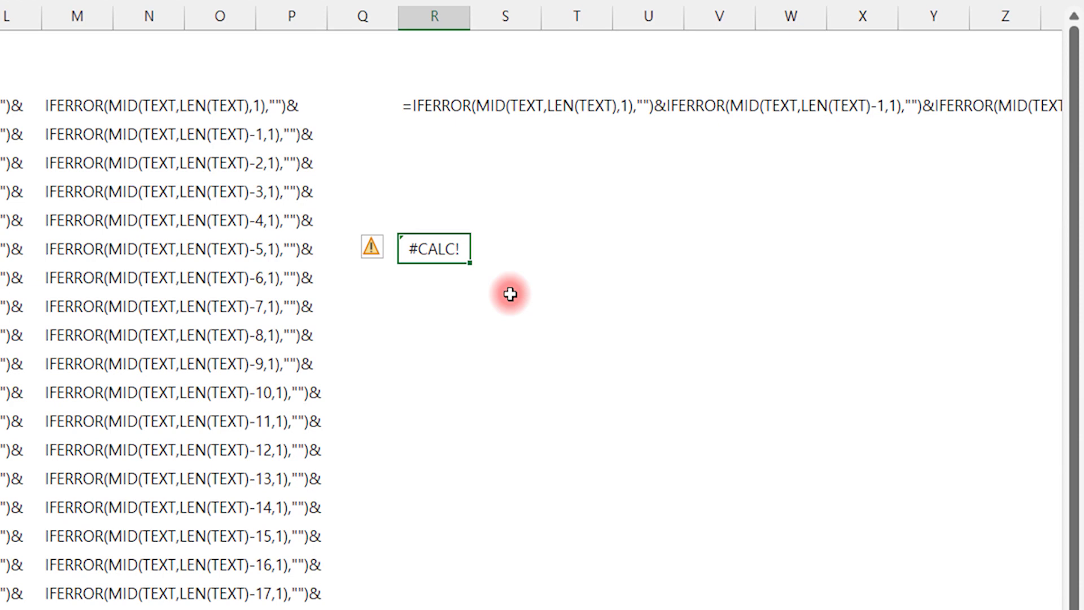
# Examine the TEXT parameter inside the LAMBDA formula in R8
pyautogui.doubleClick(424, 248)
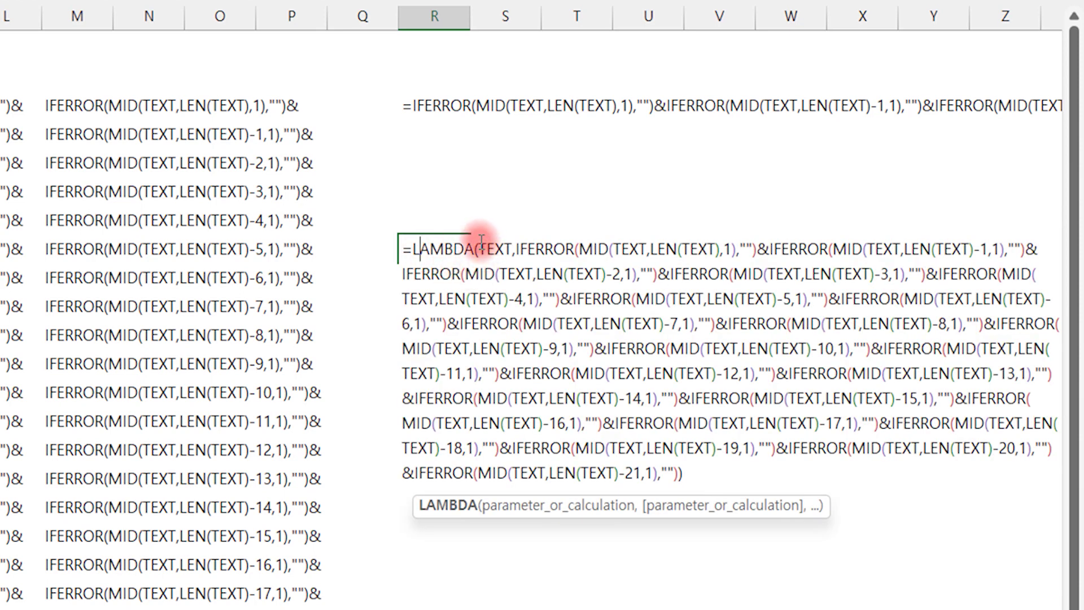
pyautogui.doubleClick(495, 247)
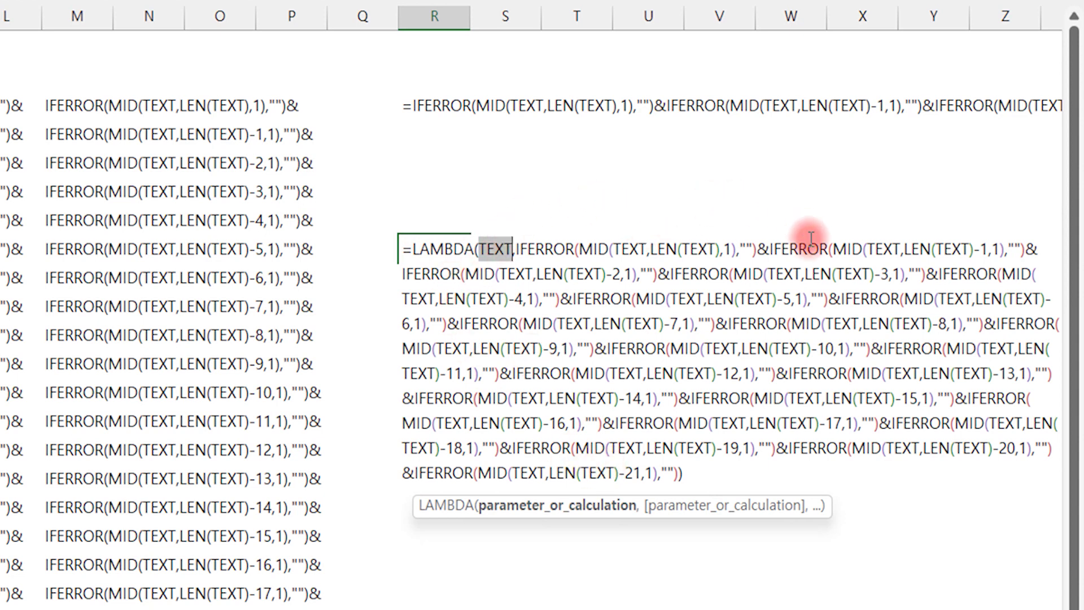
pyautogui.hotkey('ctrl', 'Return')
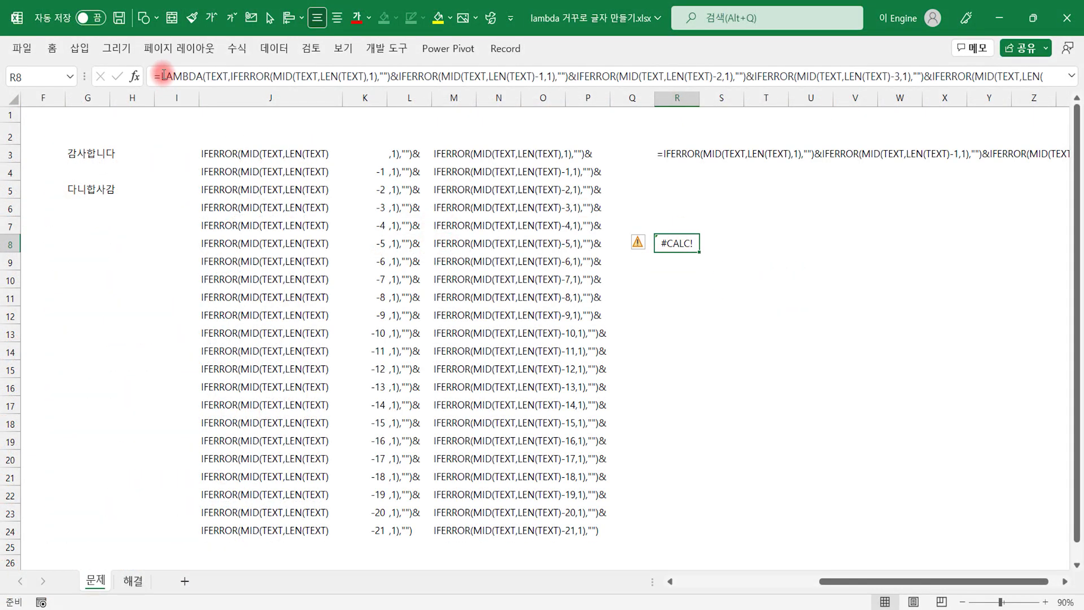
# Copy the entire LAMBDA formula from R8, including its equals sign, leaving the cell unedited
pyautogui.moveTo(155, 76); pyautogui.dragTo(259, 79)
pyautogui.hotkey('shift', 'End')
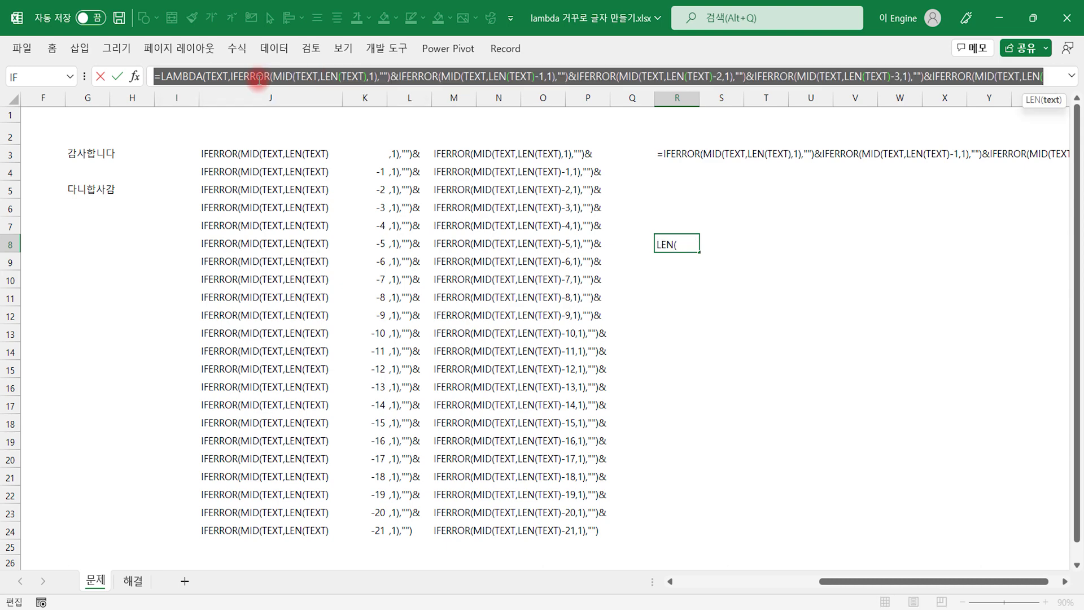
pyautogui.hotkey('ctrl', 'shift', 'End')
pyautogui.hotkey('shift', 'Left')
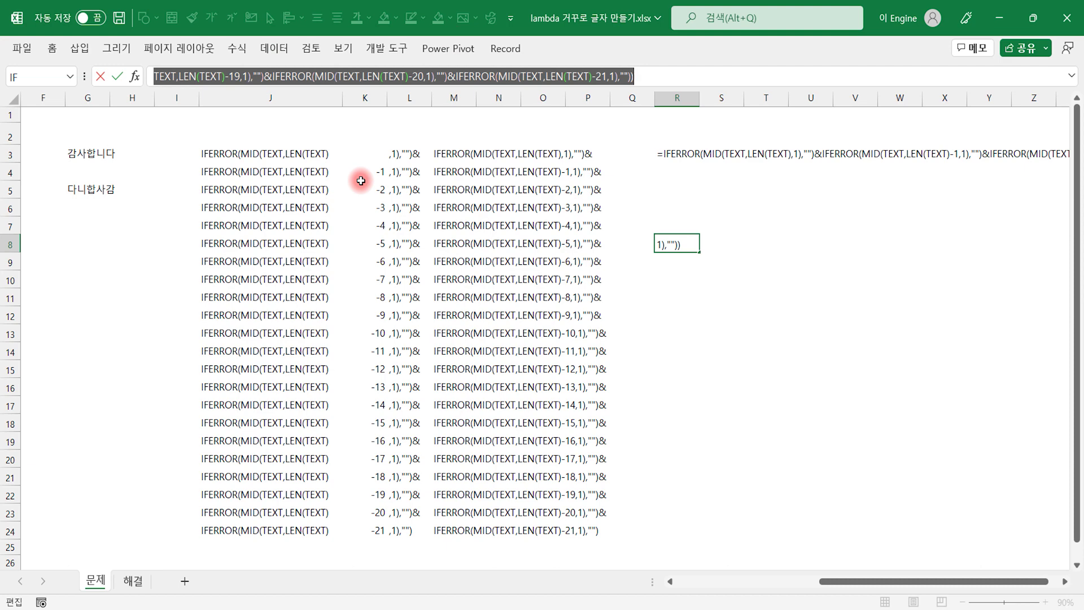
pyautogui.press('Escape')
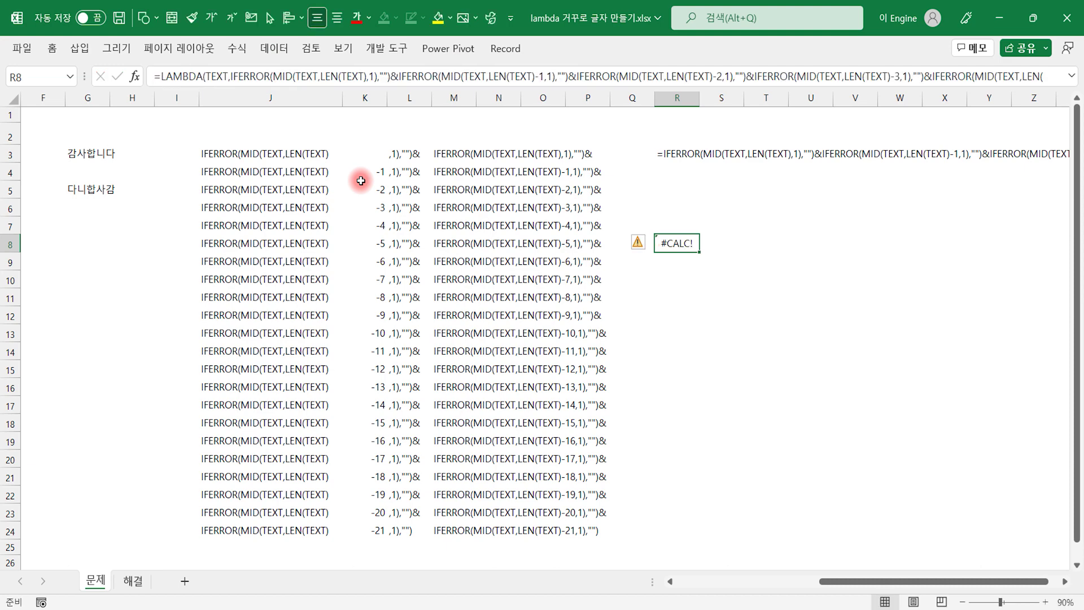
# Start a new defined name in the workbook's name manager and name it REVERSE
pyautogui.click(237, 48)
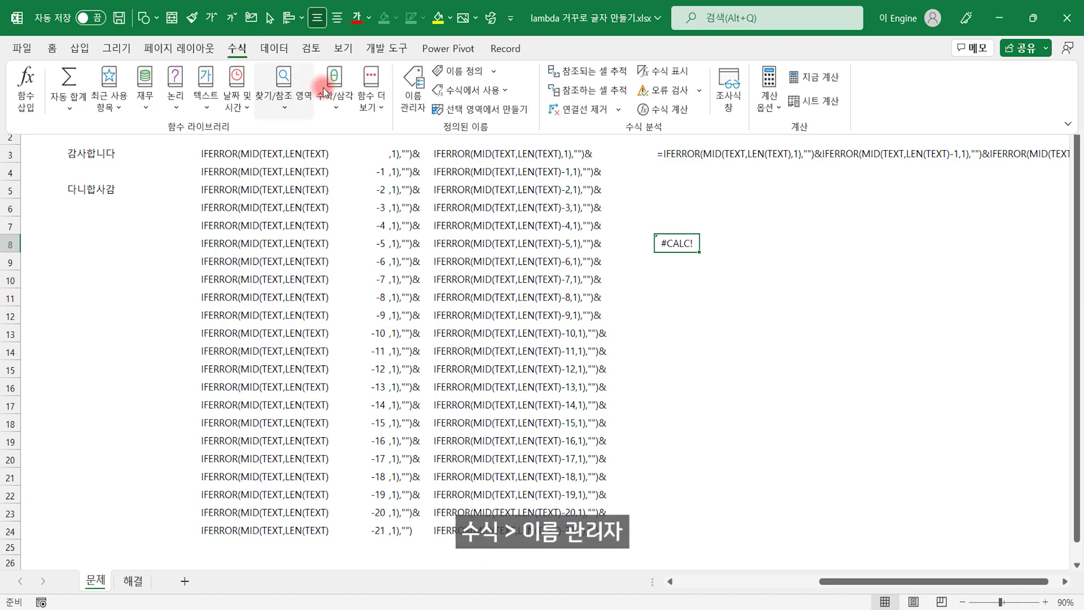
pyautogui.click(414, 97)
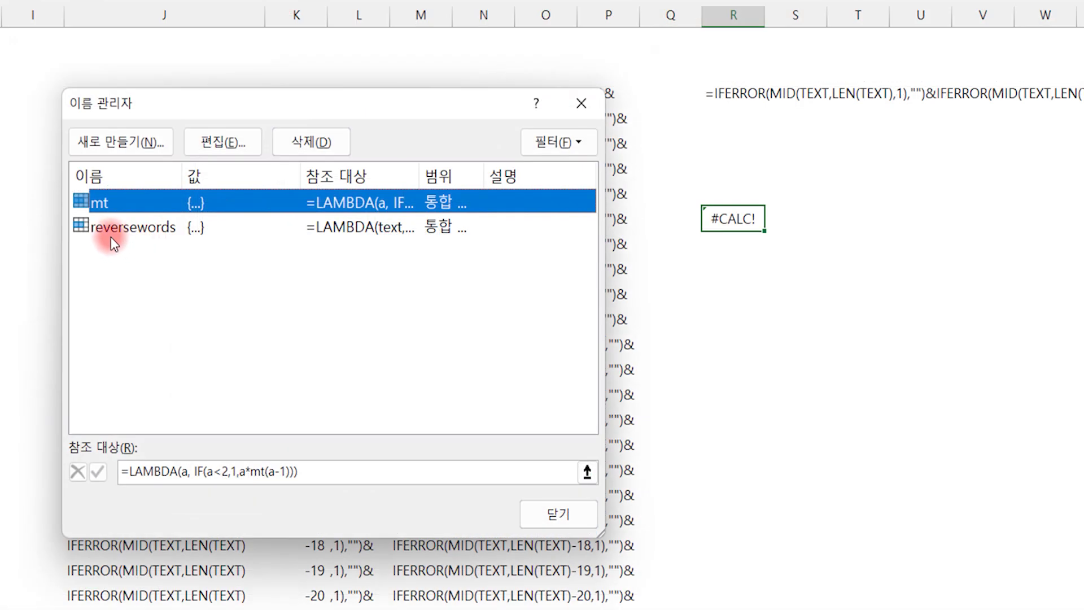
pyautogui.click(110, 141)
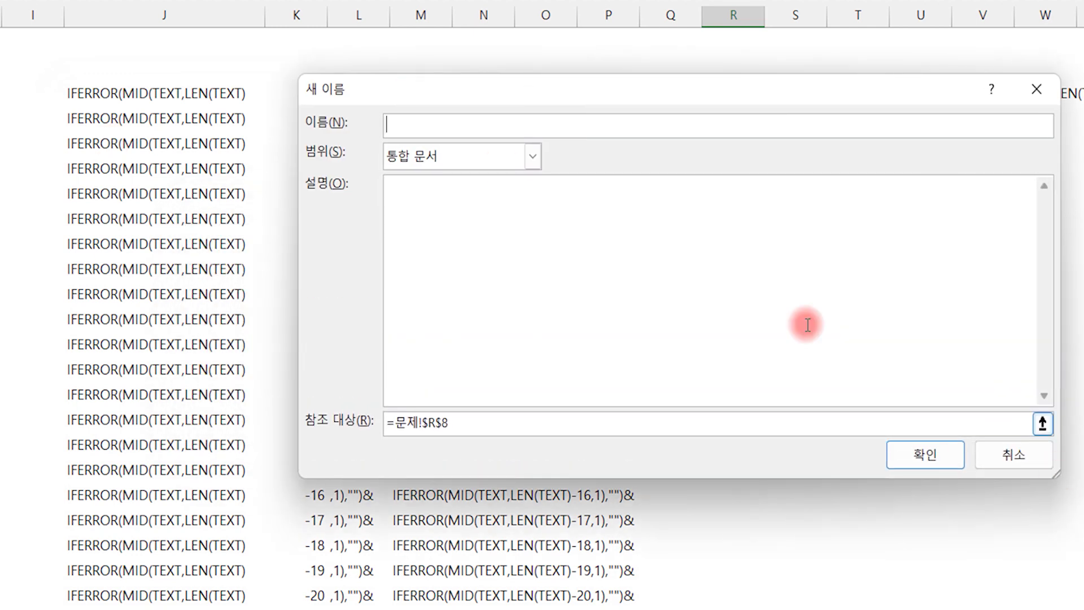
pyautogui.write('RE')
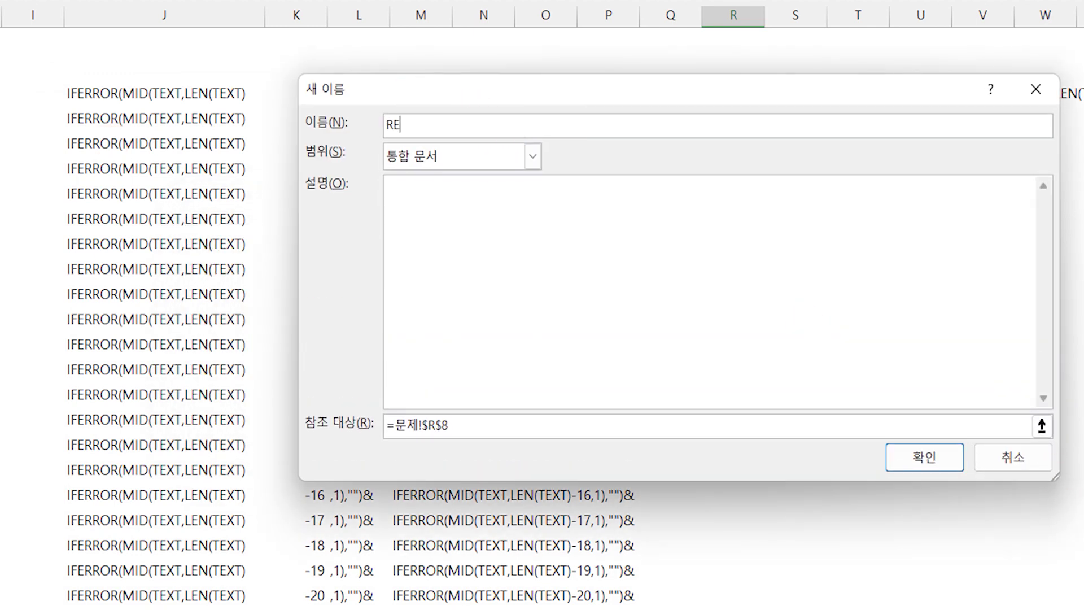
pyautogui.write('VES')
pyautogui.write('RSE')
# Replace the new name's cell reference with the copied LAMBDA formula, save the definition and close the name manager
pyautogui.click(452, 429)
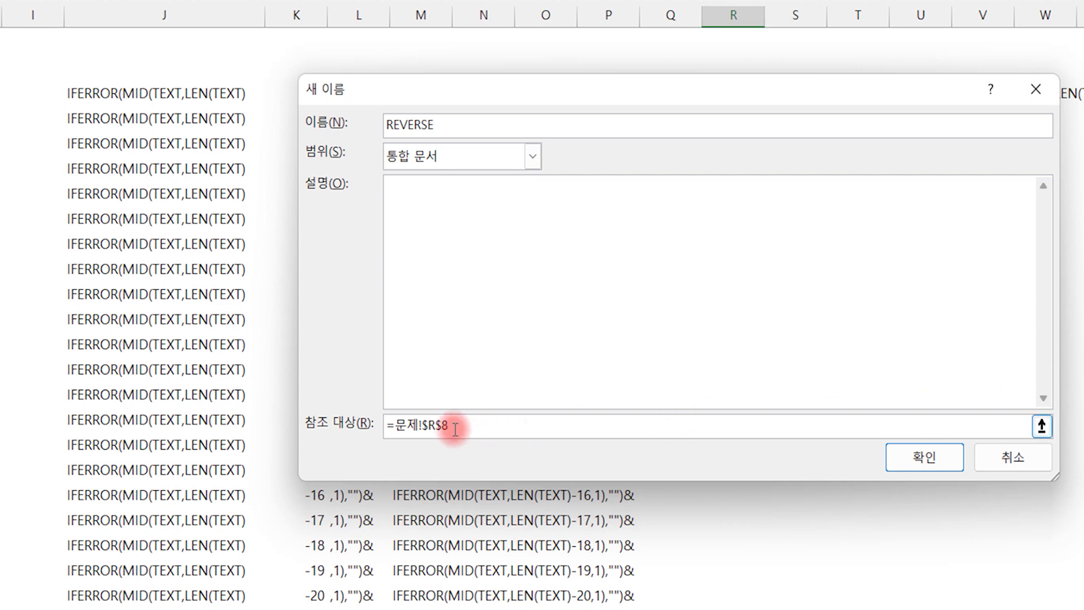
pyautogui.moveTo(489, 424); pyautogui.dragTo(301, 429)
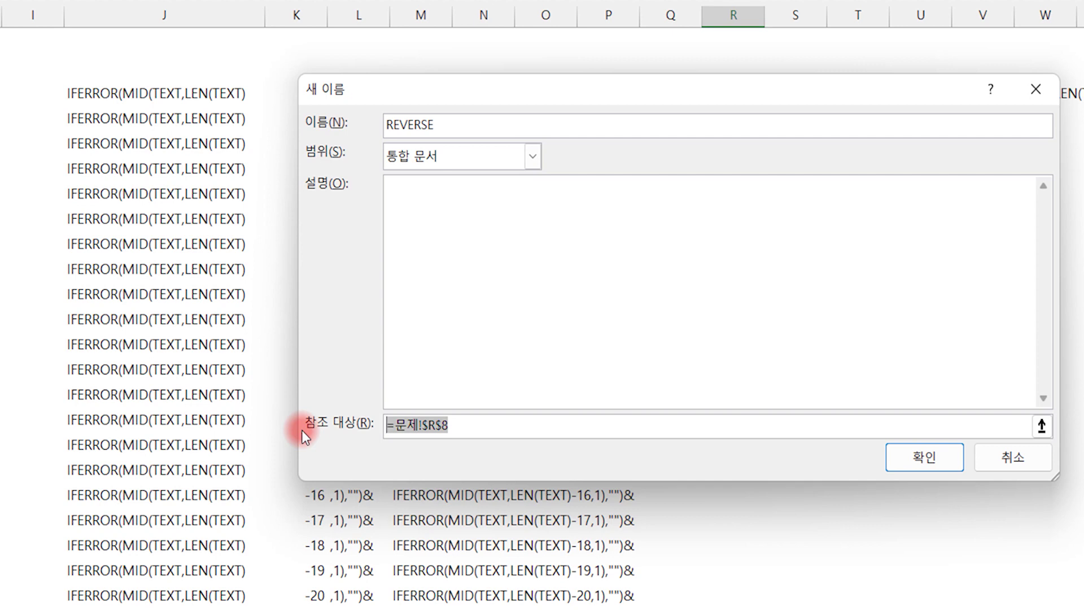
pyautogui.hotkey('ctrl', 'v')
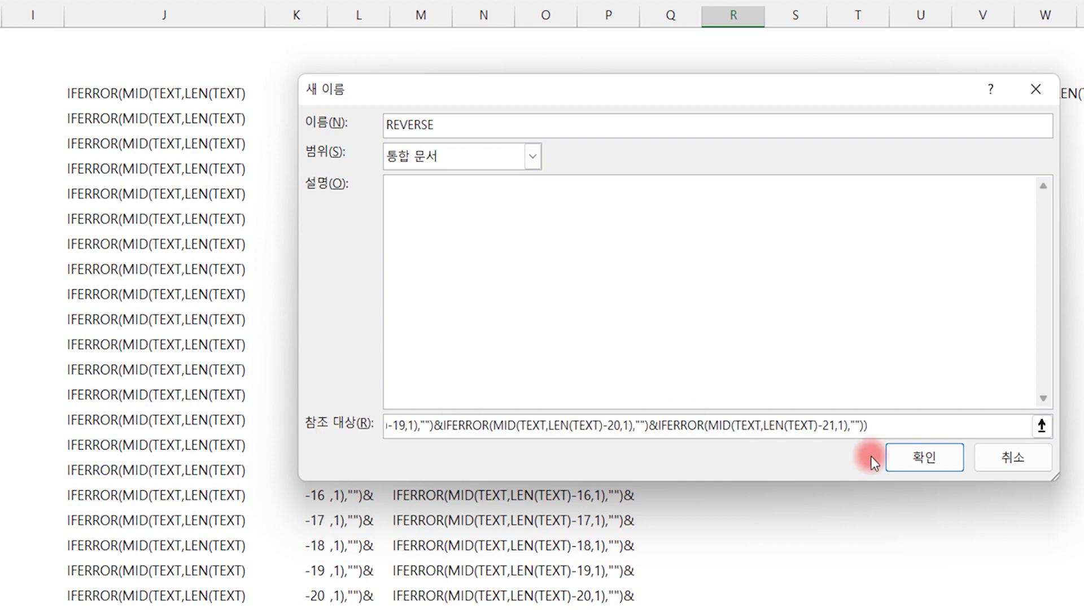
pyautogui.click(919, 455)
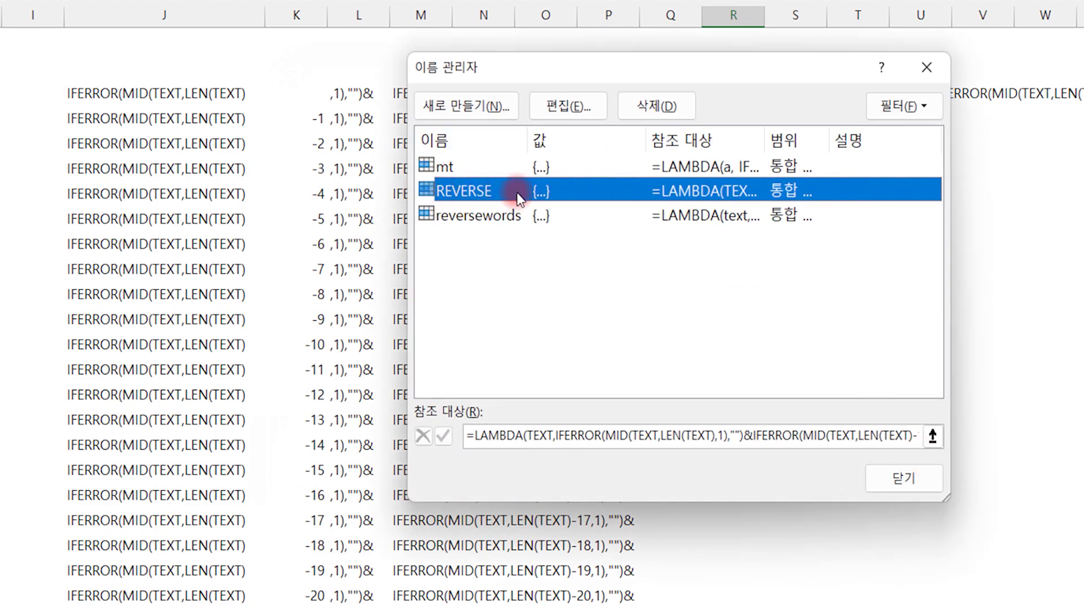
pyautogui.click(901, 477)
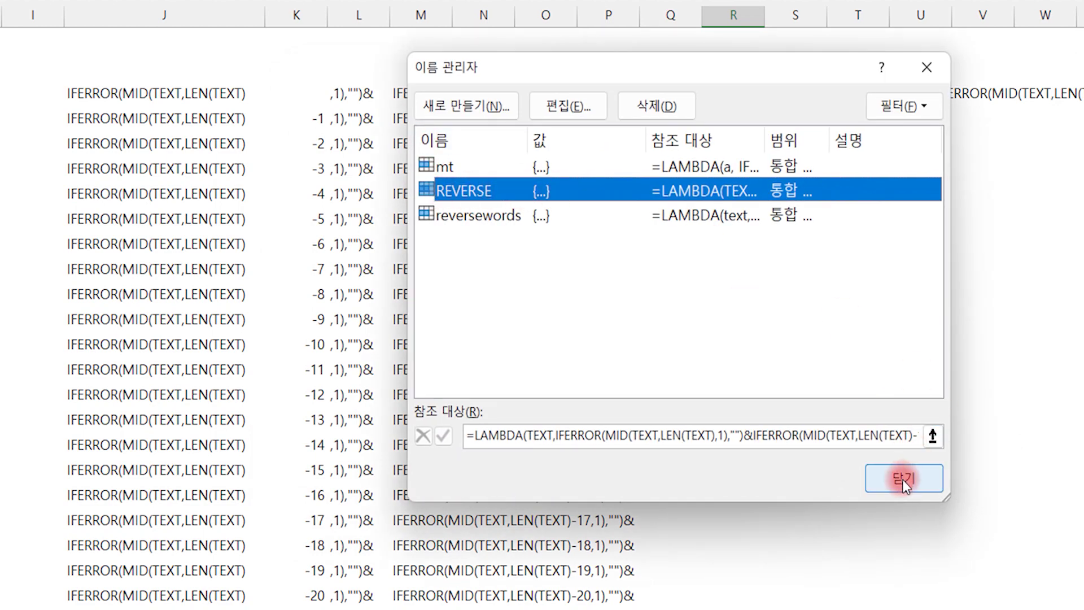
# Enter =REVERSE(C3) in E3 to reverse the first phrase with the custom function
pyautogui.moveTo(939, 567); pyautogui.dragTo(790, 571)
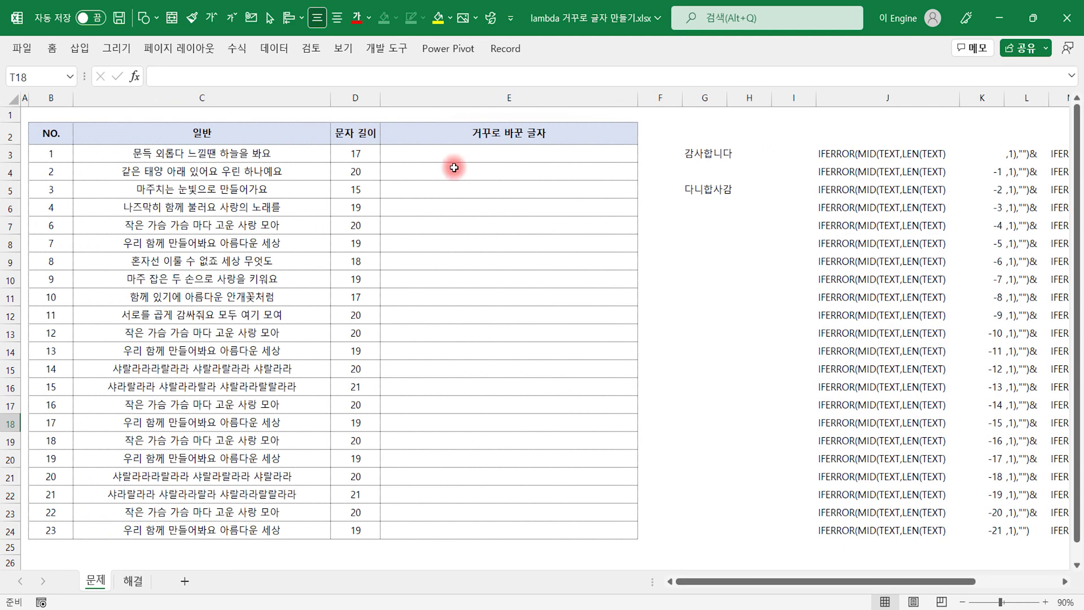
pyautogui.click(431, 153)
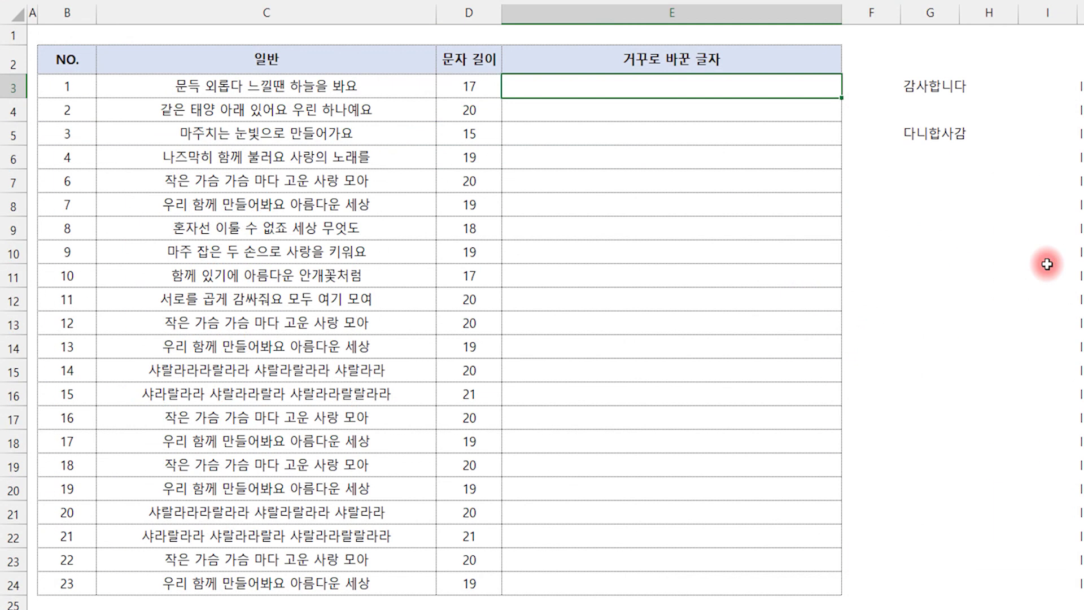
pyautogui.write('=RE')
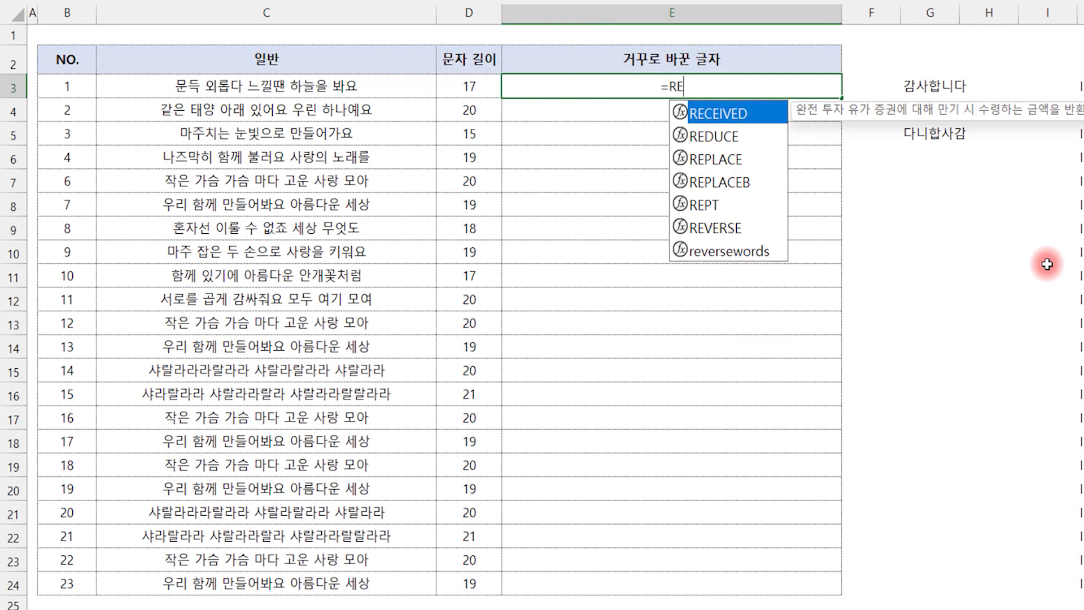
pyautogui.press('Down')
pyautogui.press('Down')
pyautogui.press('Down')
pyautogui.press('Down')
pyautogui.press('Down')
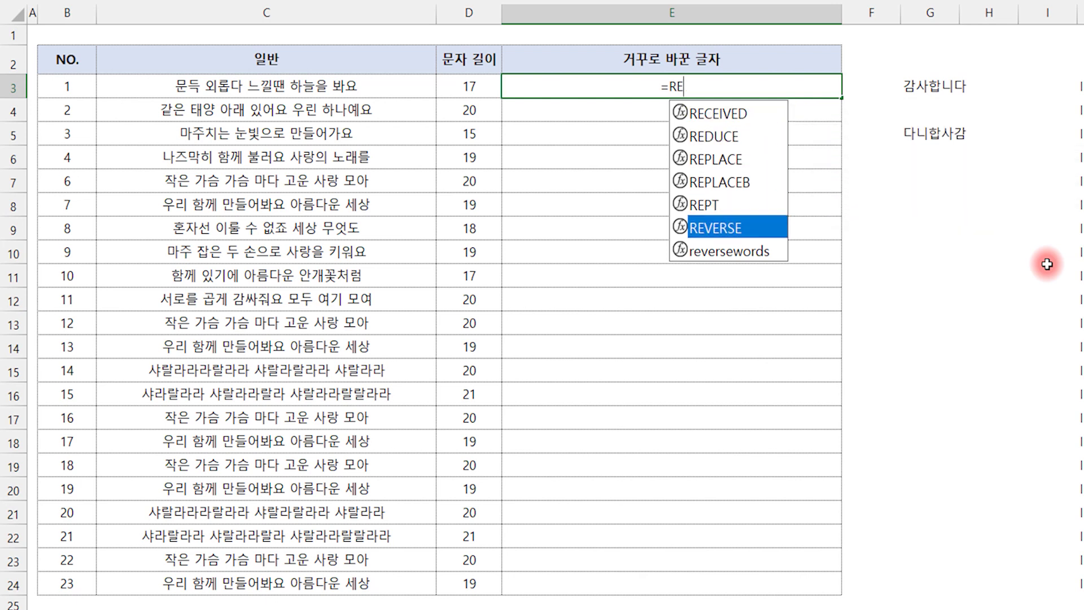
pyautogui.press('Tab')
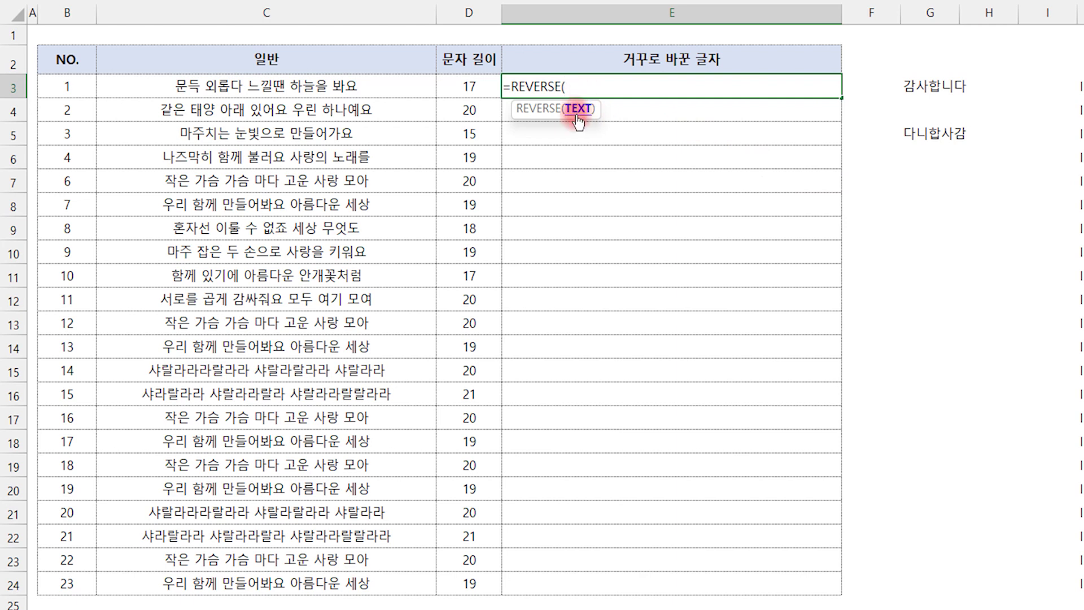
pyautogui.click(272, 90)
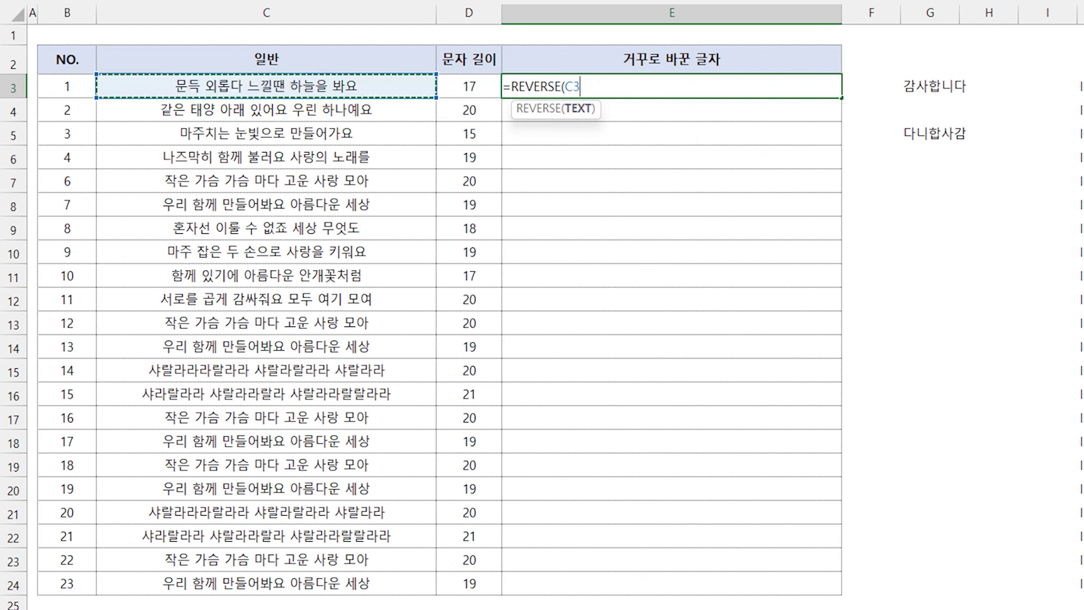
pyautogui.write(')')
pyautogui.press('Return')
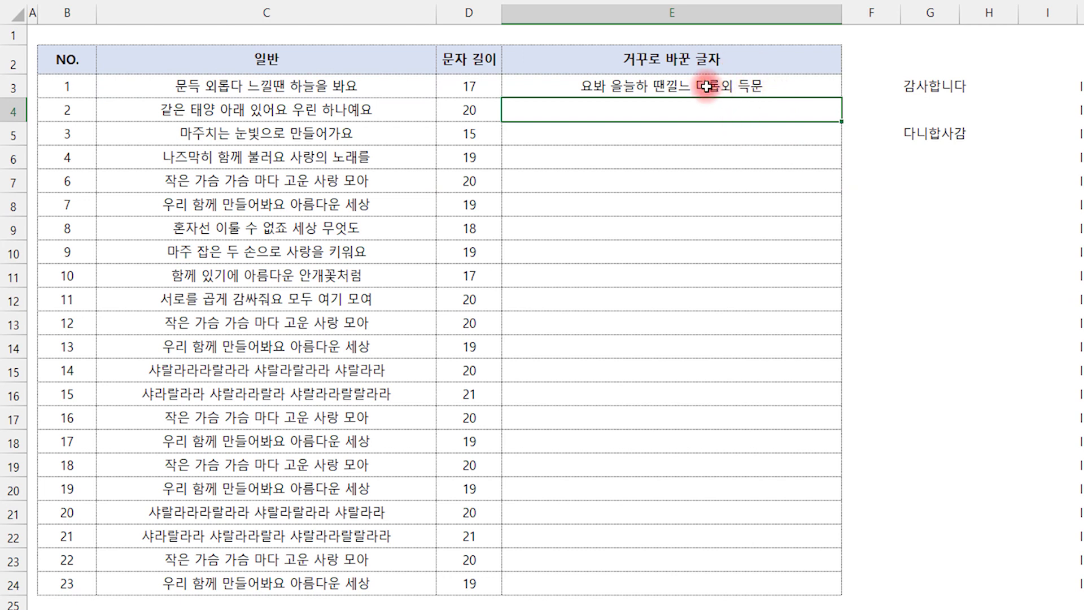
# Fill the REVERSE formula from E3 down to E24 for all remaining phrases
pyautogui.click(647, 90)
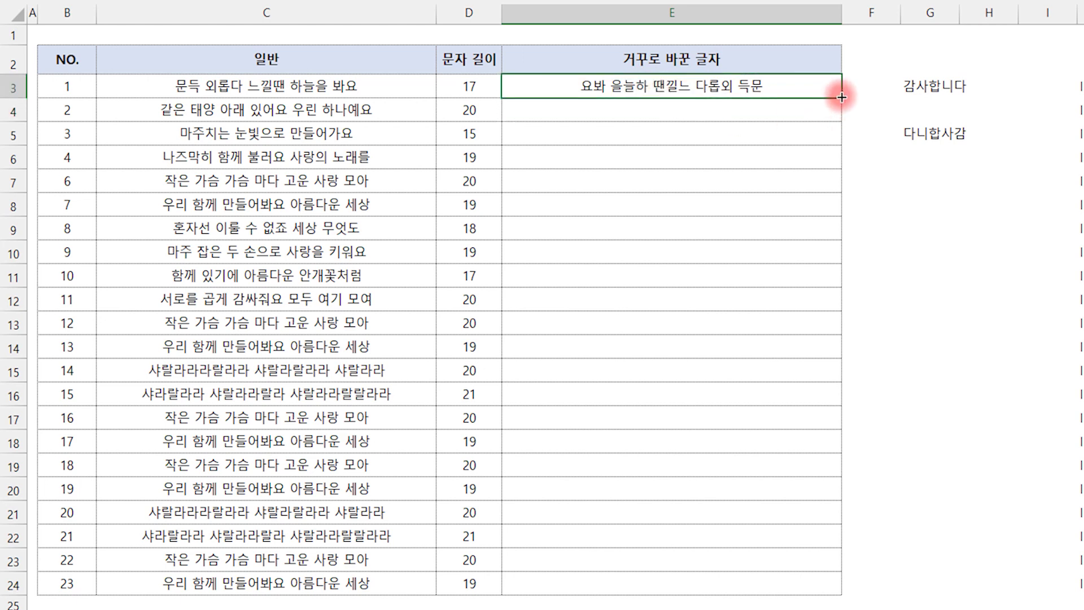
pyautogui.moveTo(841, 98); pyautogui.dragTo(813, 593)
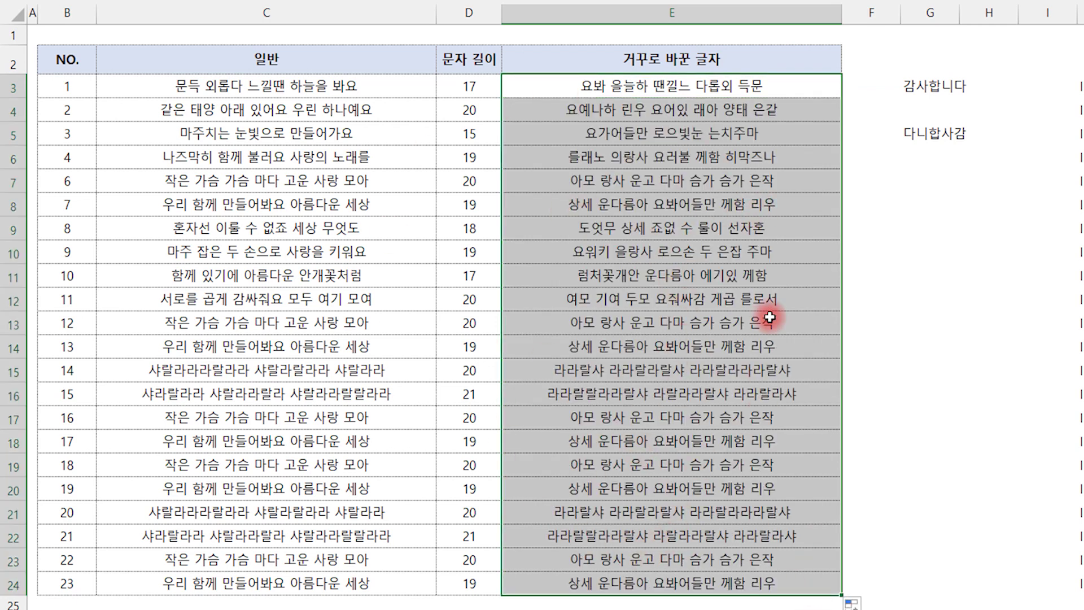
pyautogui.click(904, 314)
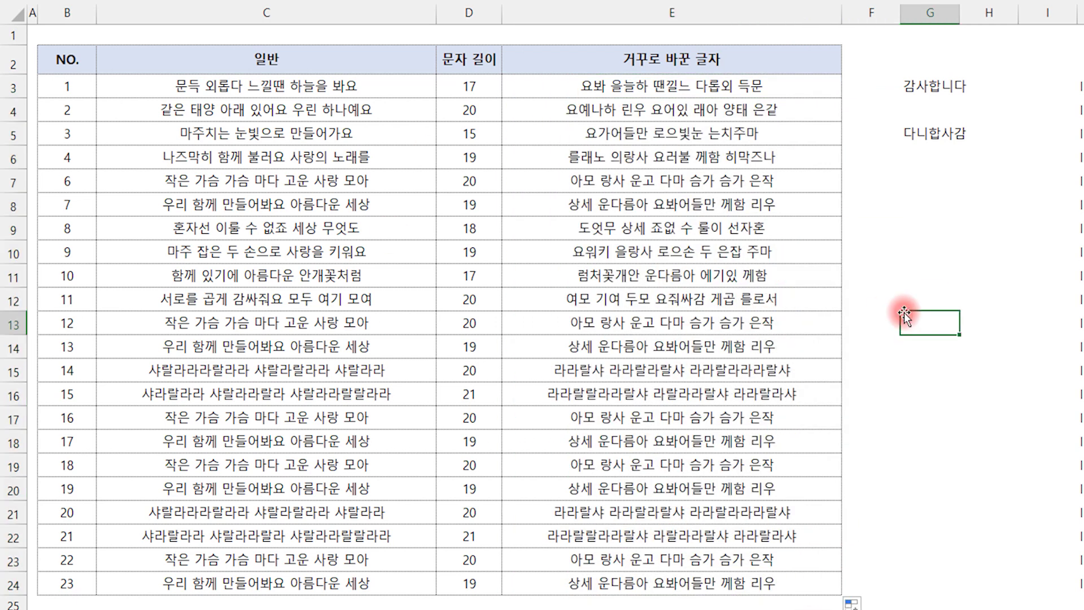